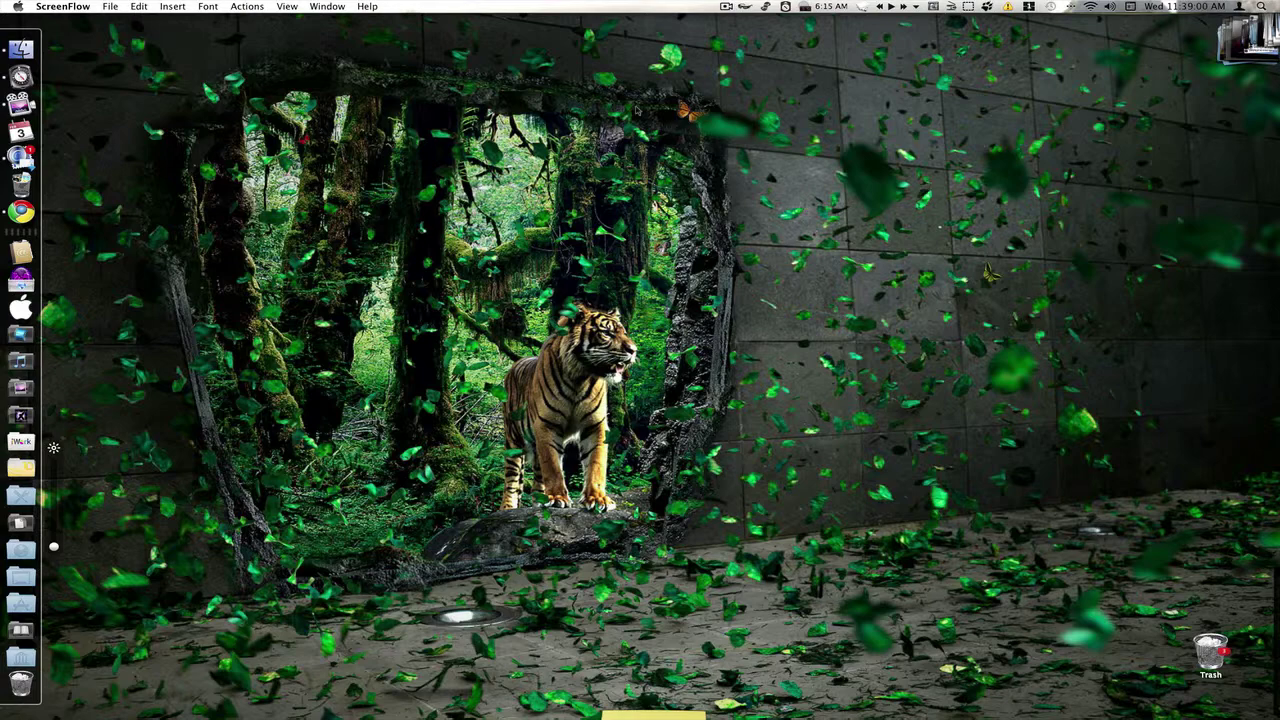
- Switch to Chrome's Yoono Features window and open the Yoono Desktop product page
right_click(40, 195)
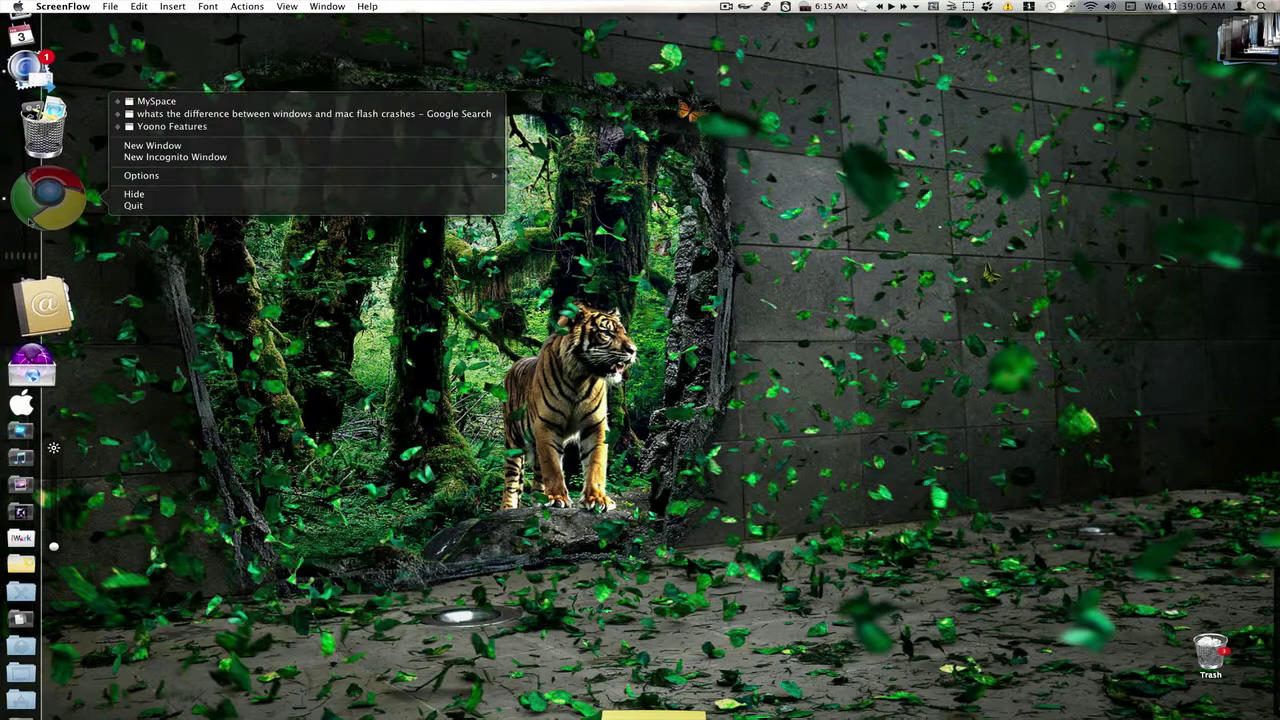
click(203, 128)
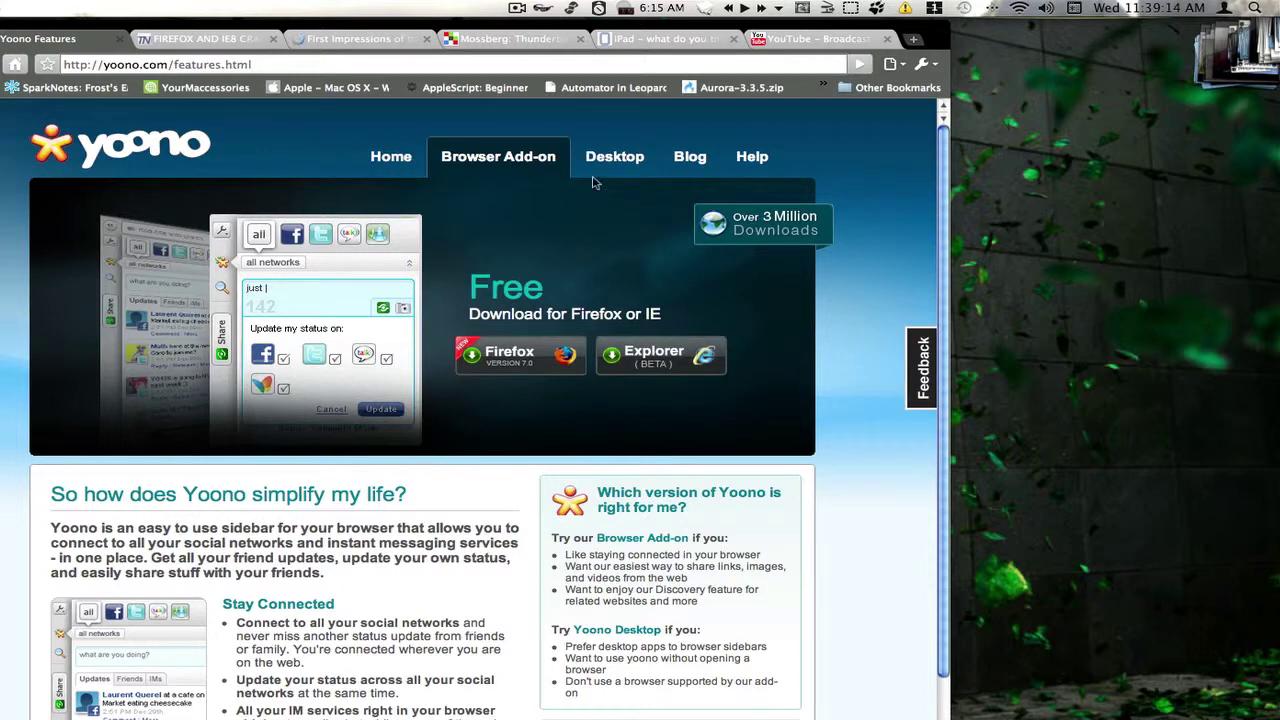
click(632, 158)
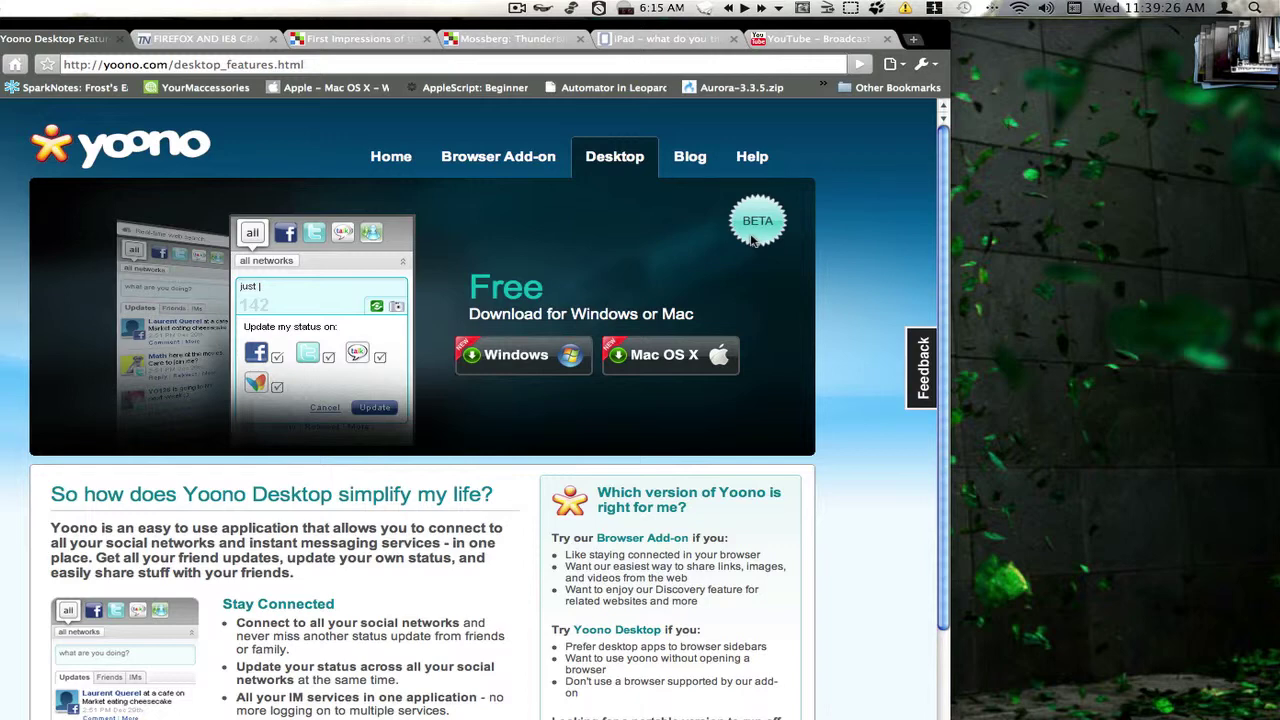
click(925, 365)
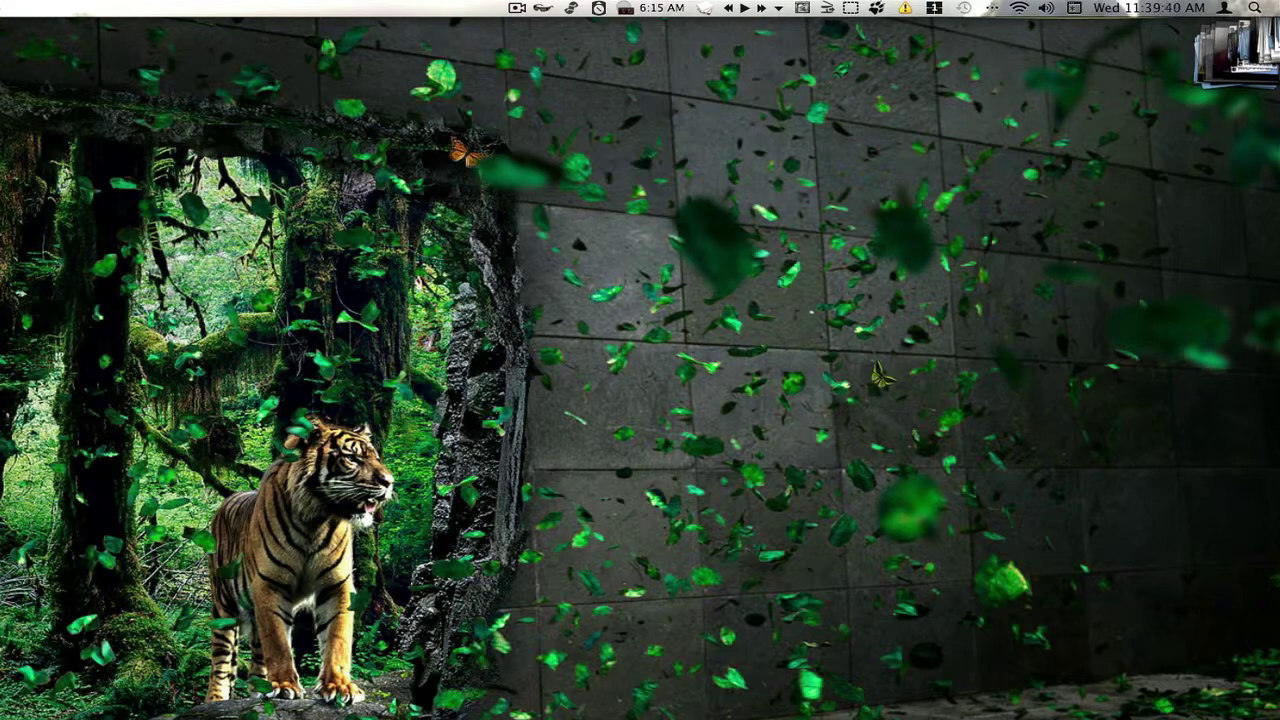
- Launch Yoono Desktop from the launcher search
key(ctrl+space)
text(xampp)
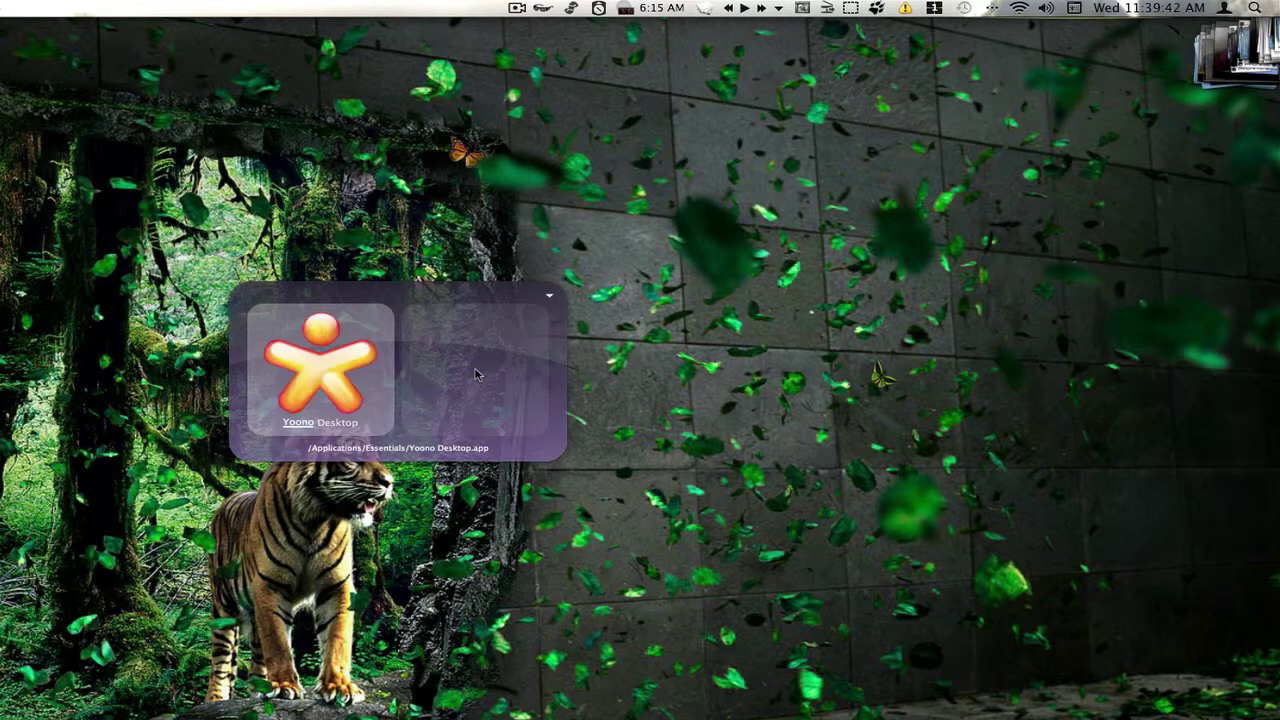
key(Return)
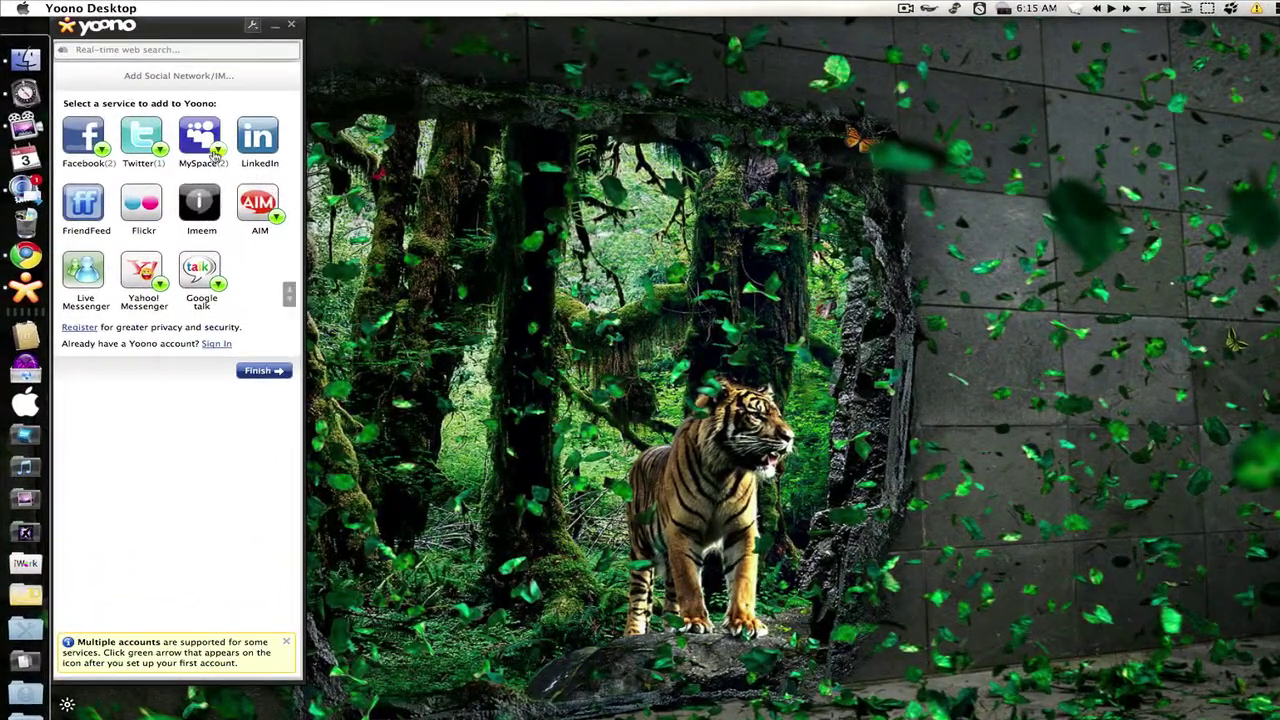
- Start and cancel a Live Messenger sign-in, then choose to add another Facebook account
click(97, 280)
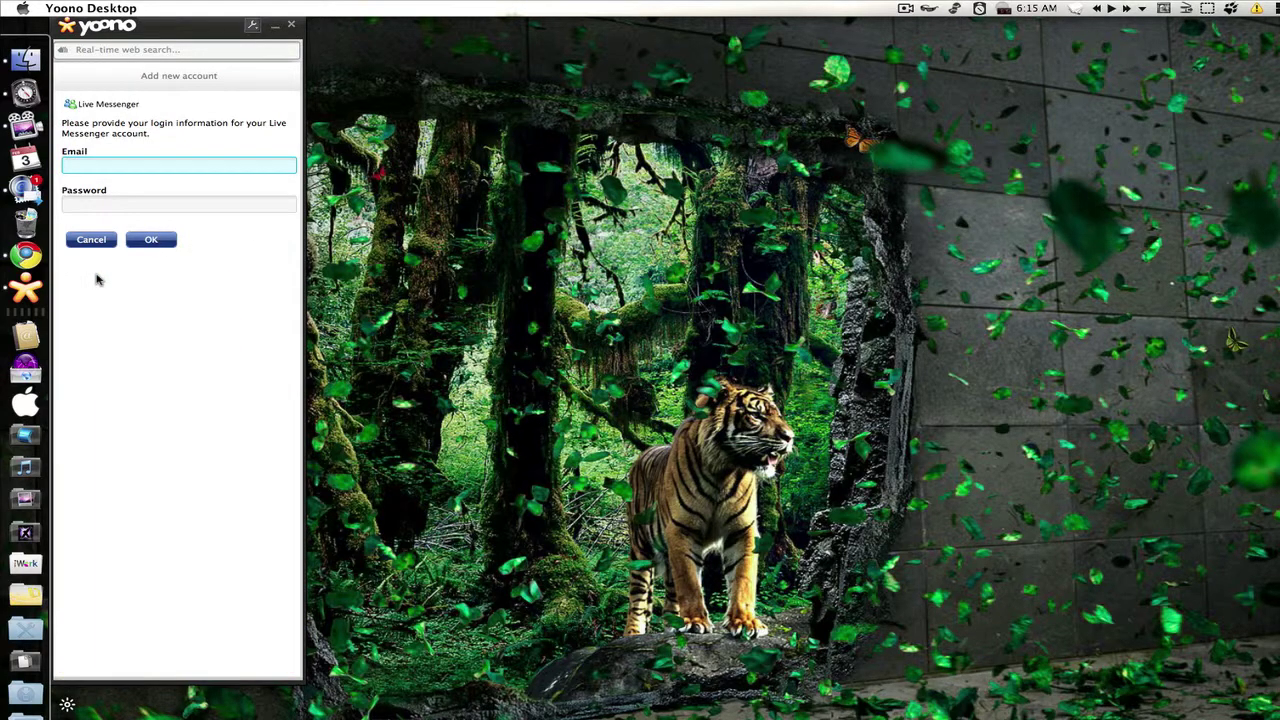
click(98, 239)
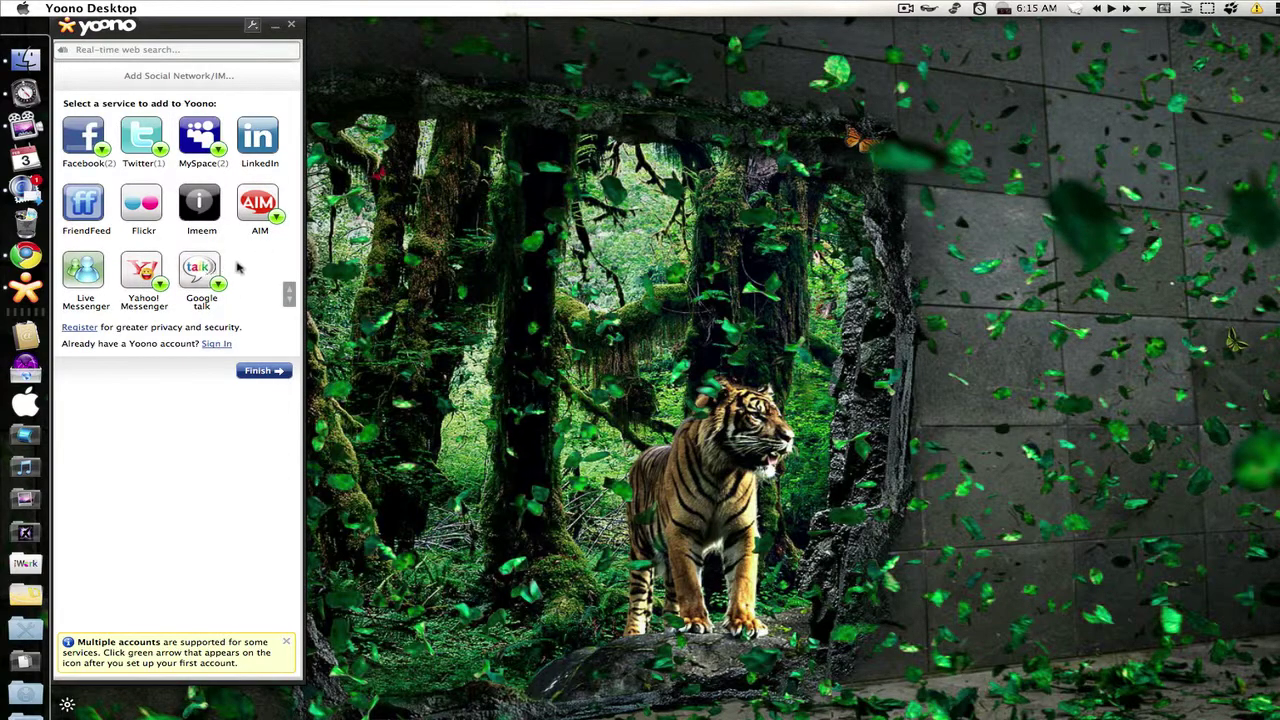
click(101, 150)
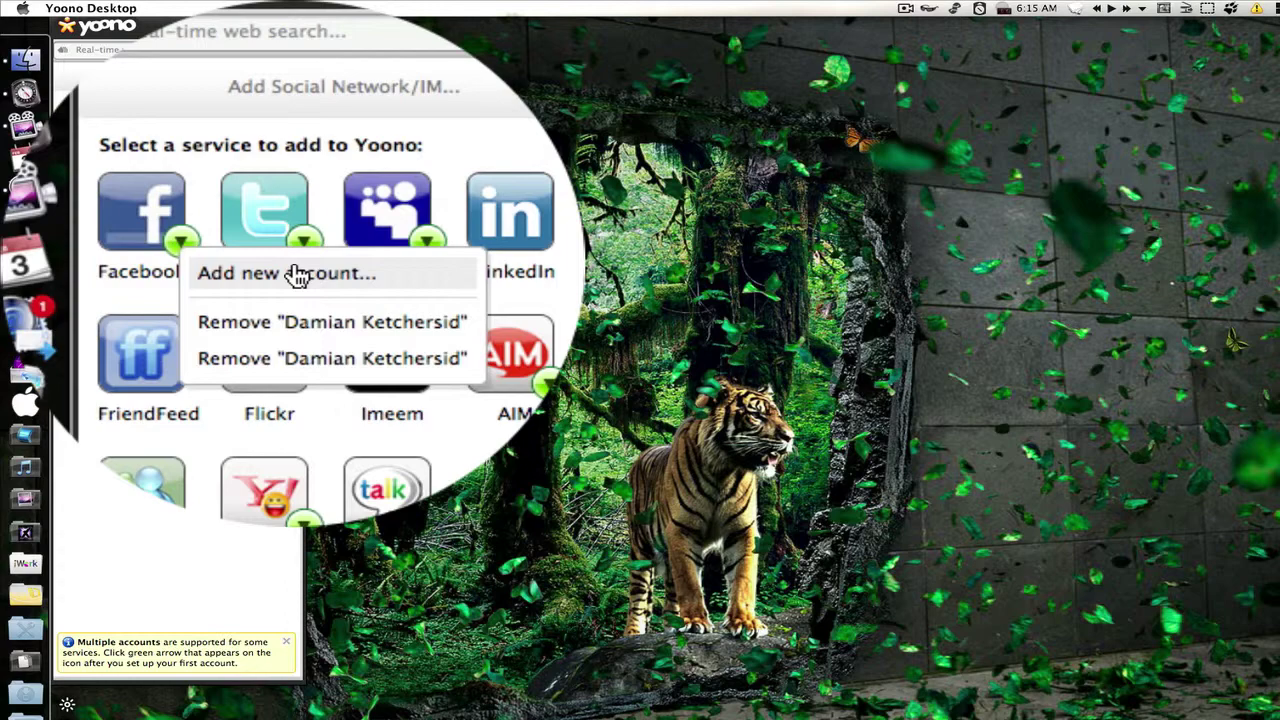
click(297, 275)
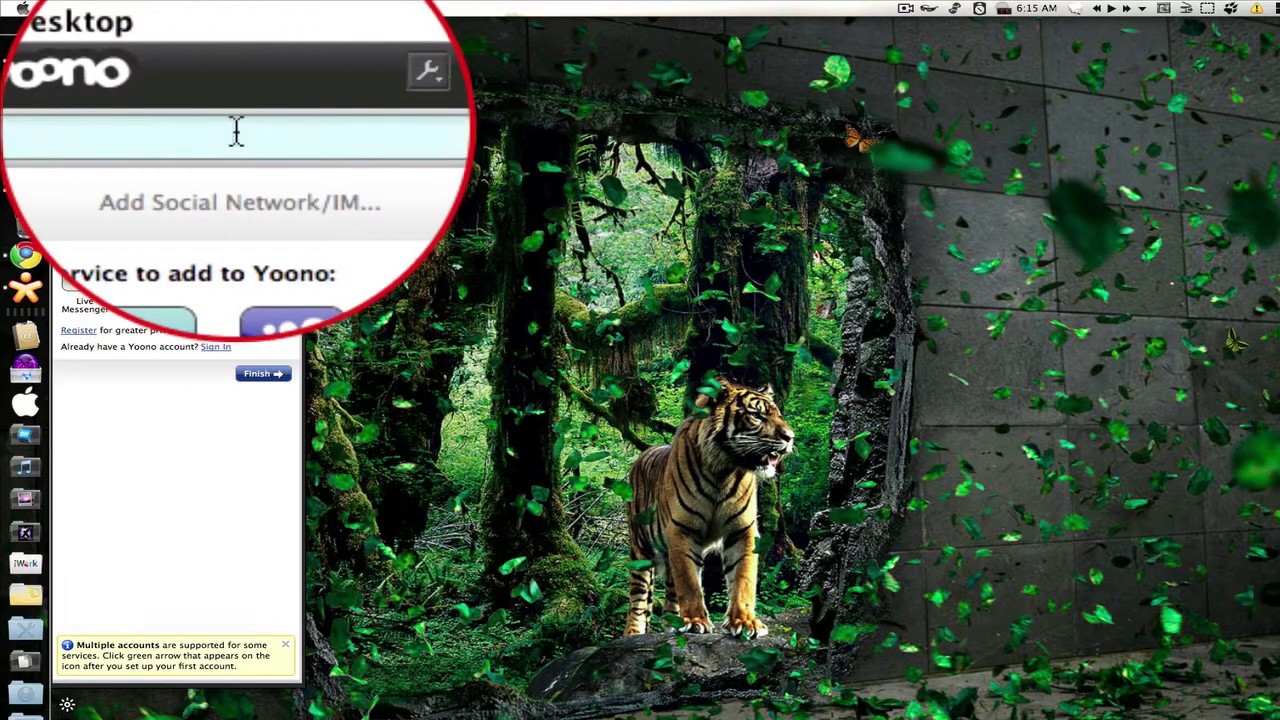
- Run a realtime web search for 'iPad'
click(176, 52)
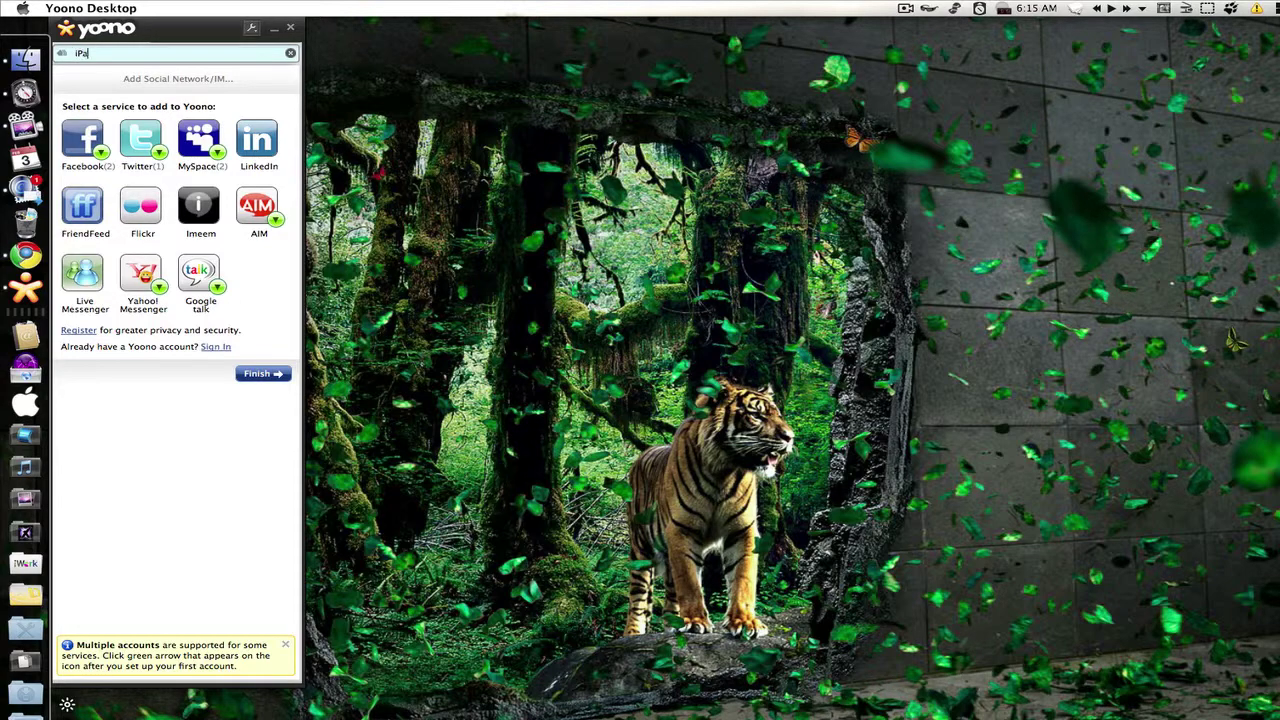
text(iPad)
key(Return)
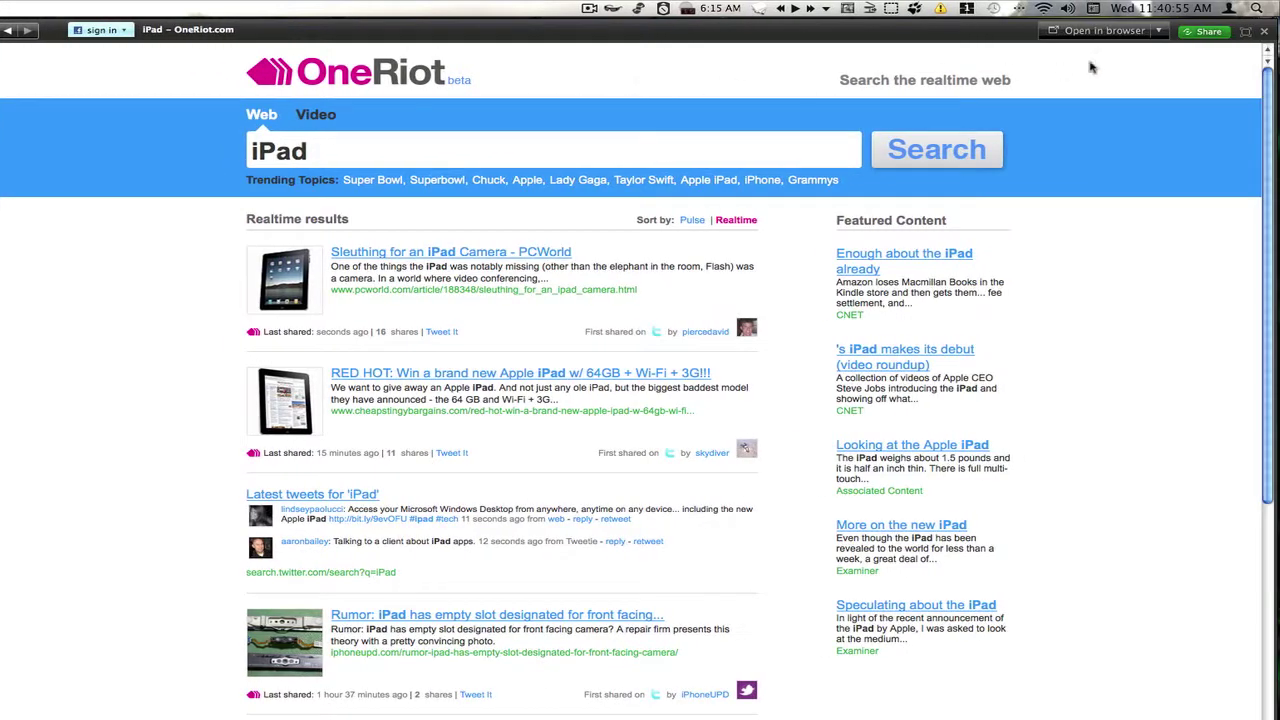
- Check the link-opening and profile lists without changing them, then go back to the results
click(1157, 36)
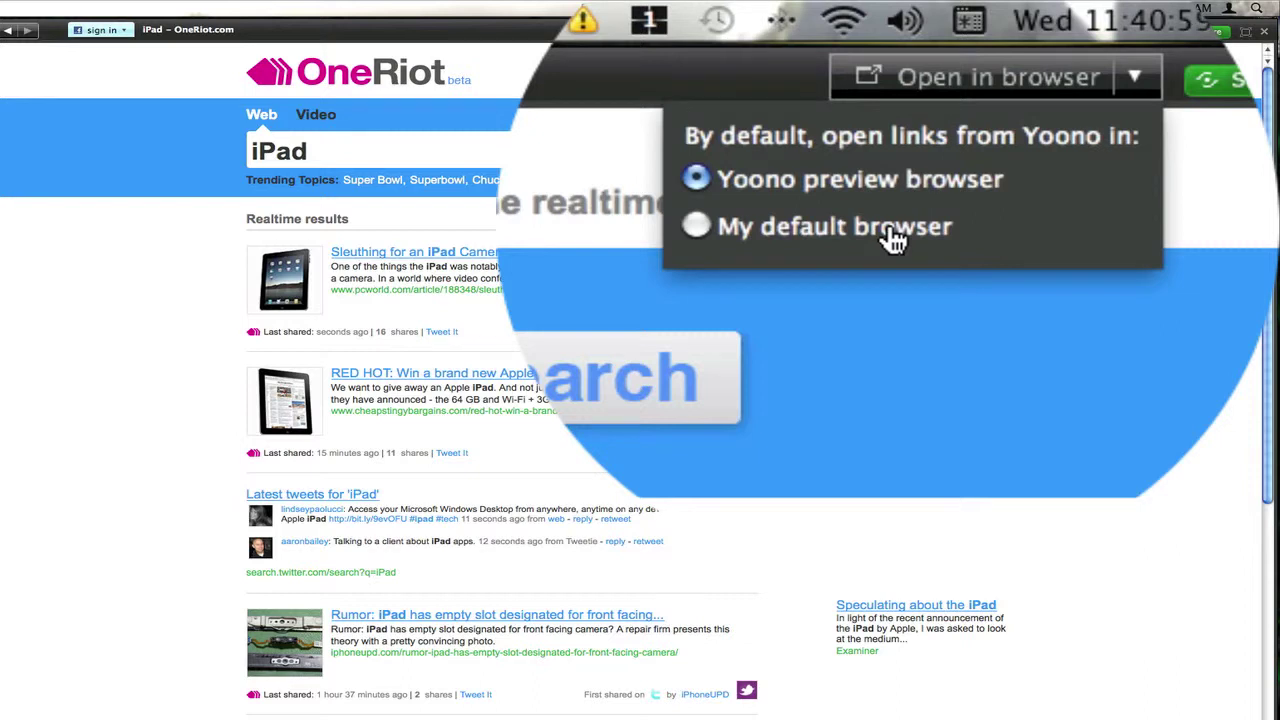
click(1135, 77)
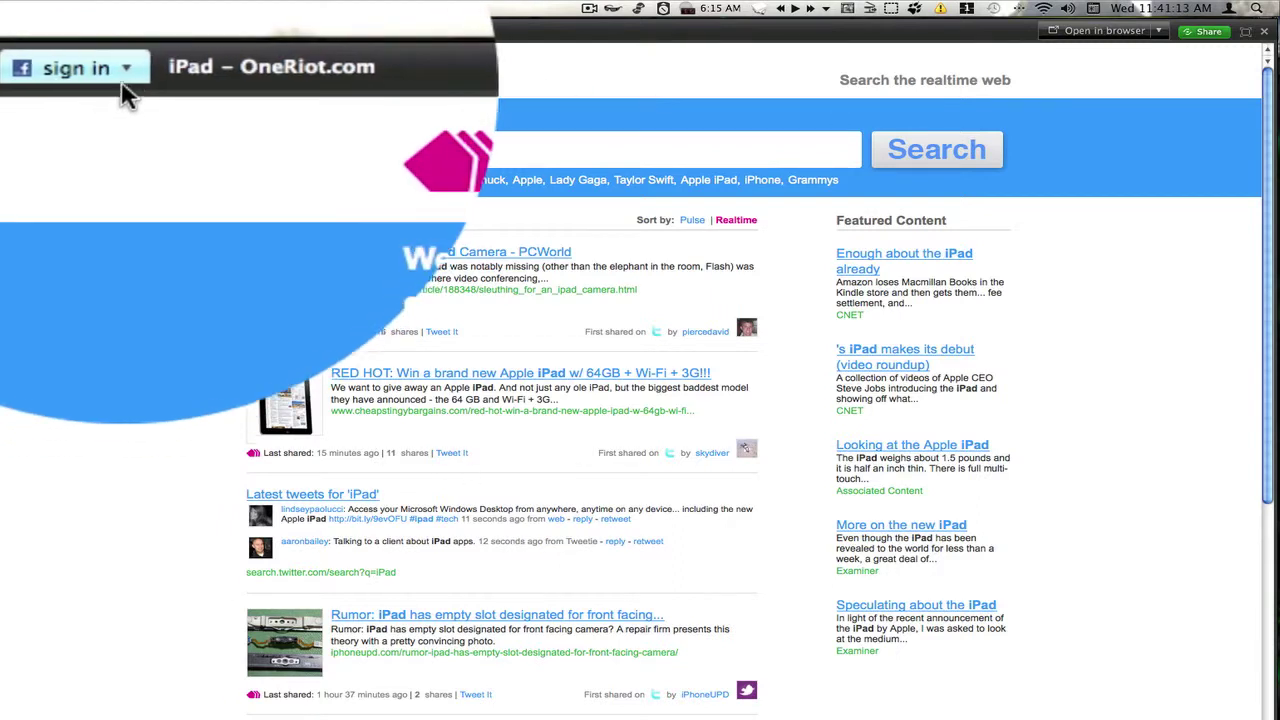
click(124, 76)
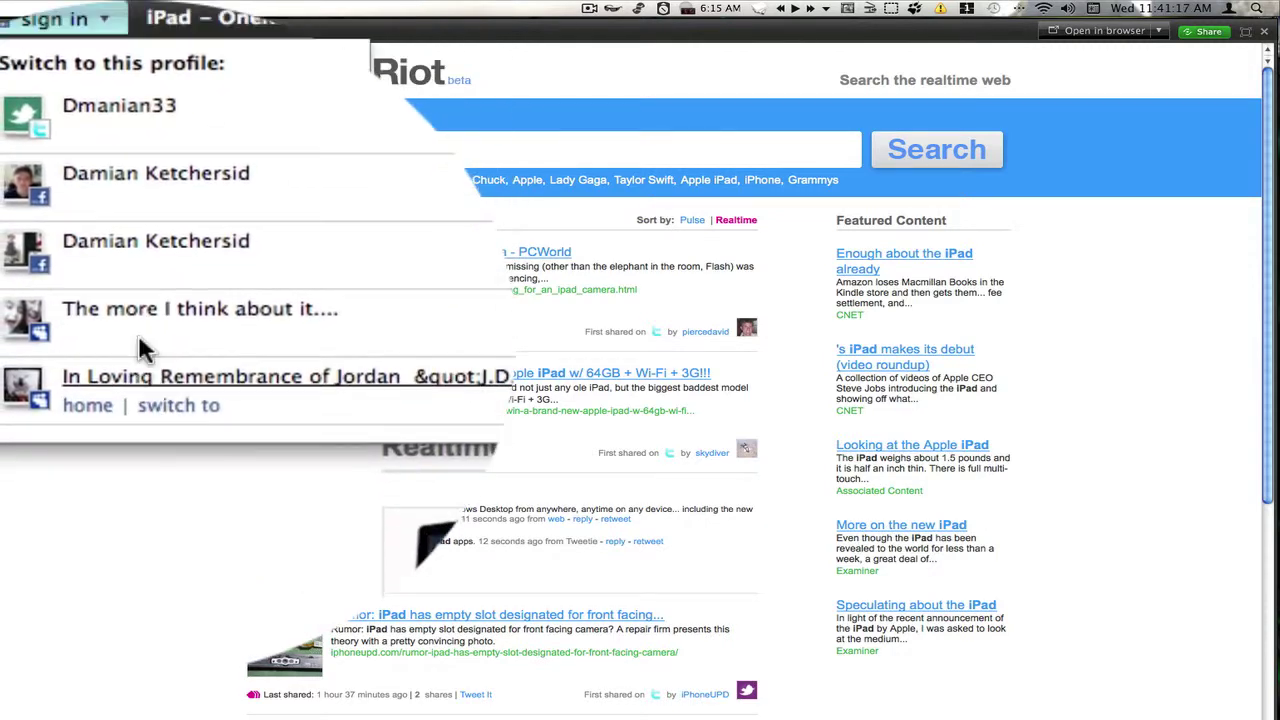
click(58, 179)
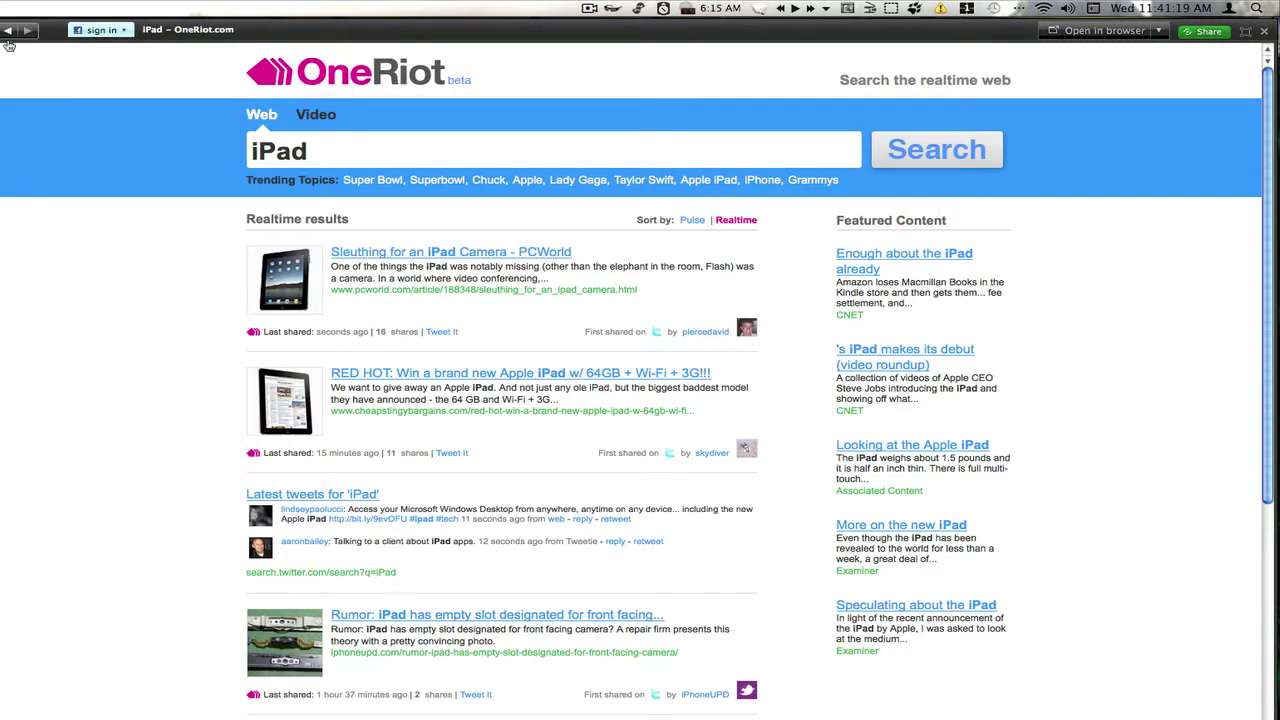
click(6, 34)
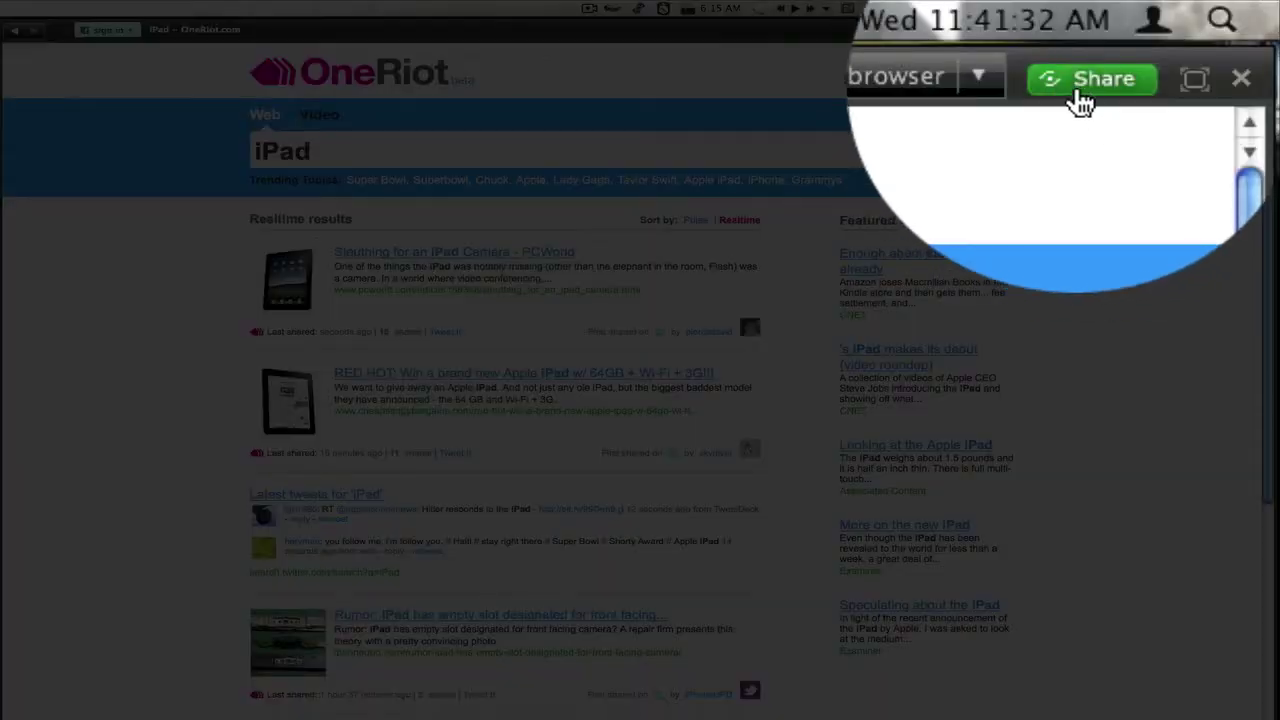
- Mark the first iPad result and the RED HOT giveaway headline for sharing
click(1080, 97)
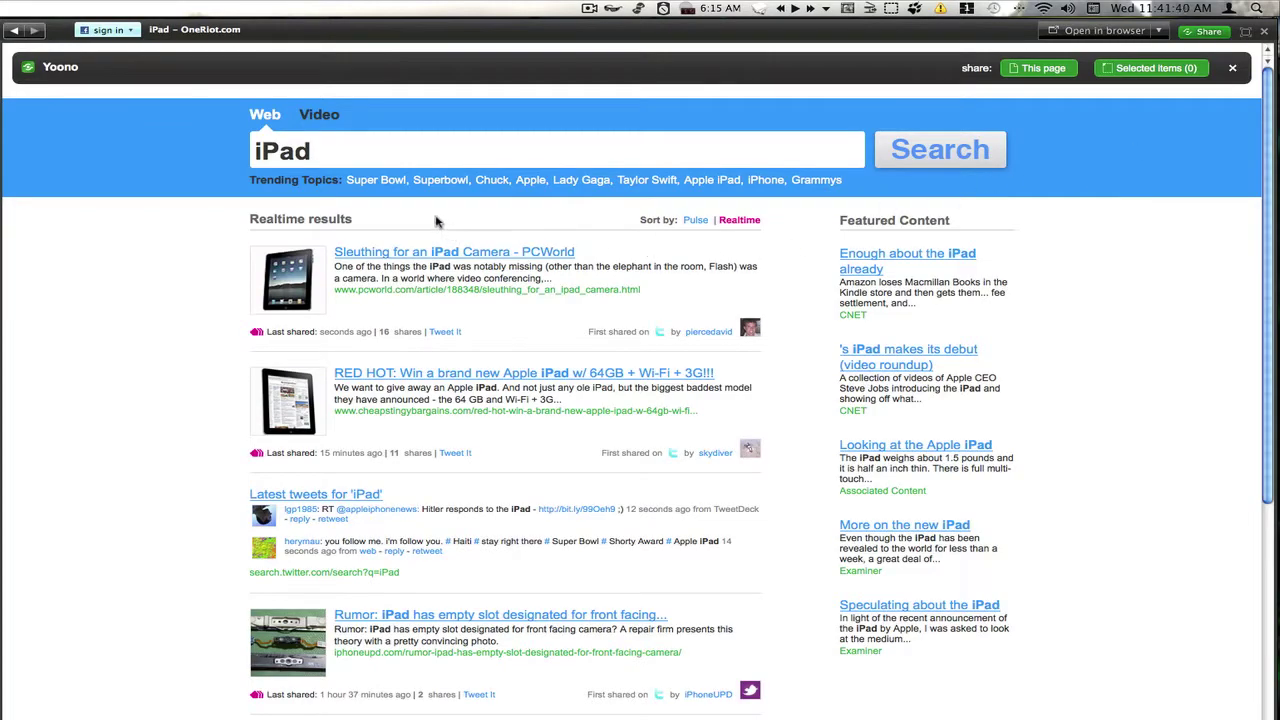
mouse_move(285, 287)
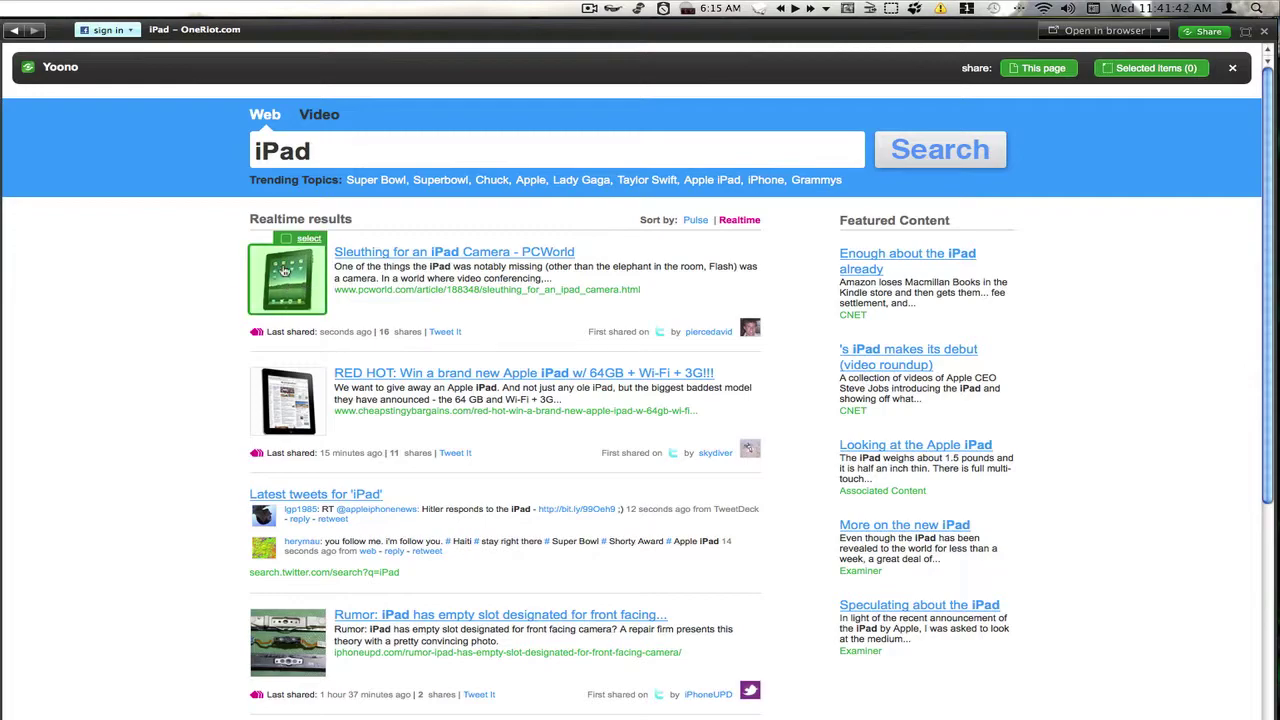
click(288, 262)
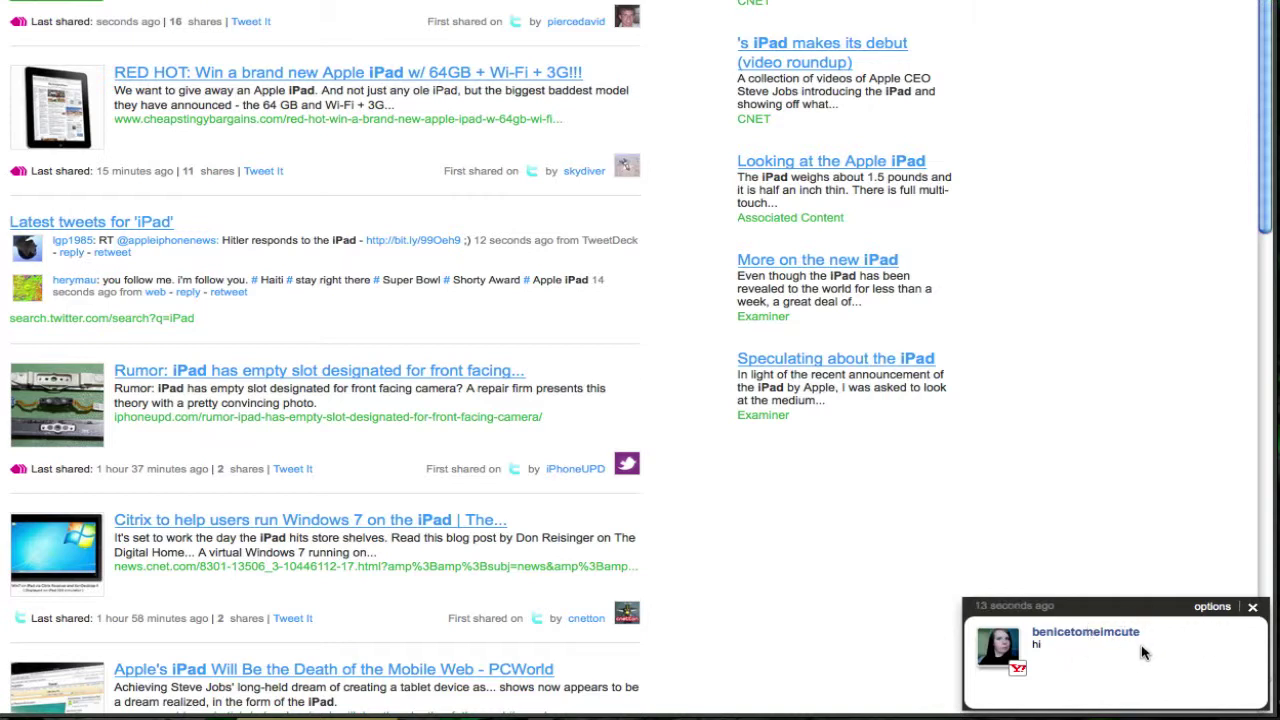
click(1253, 611)
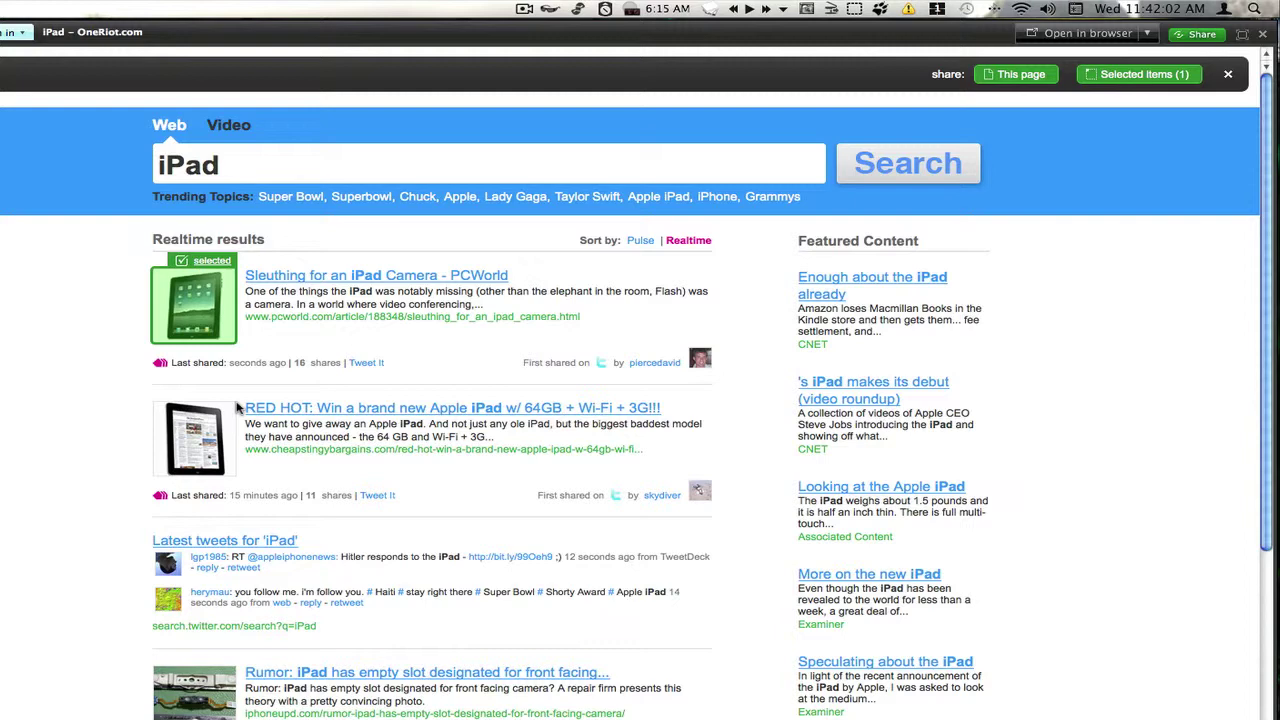
drag(238, 405, 685, 405)
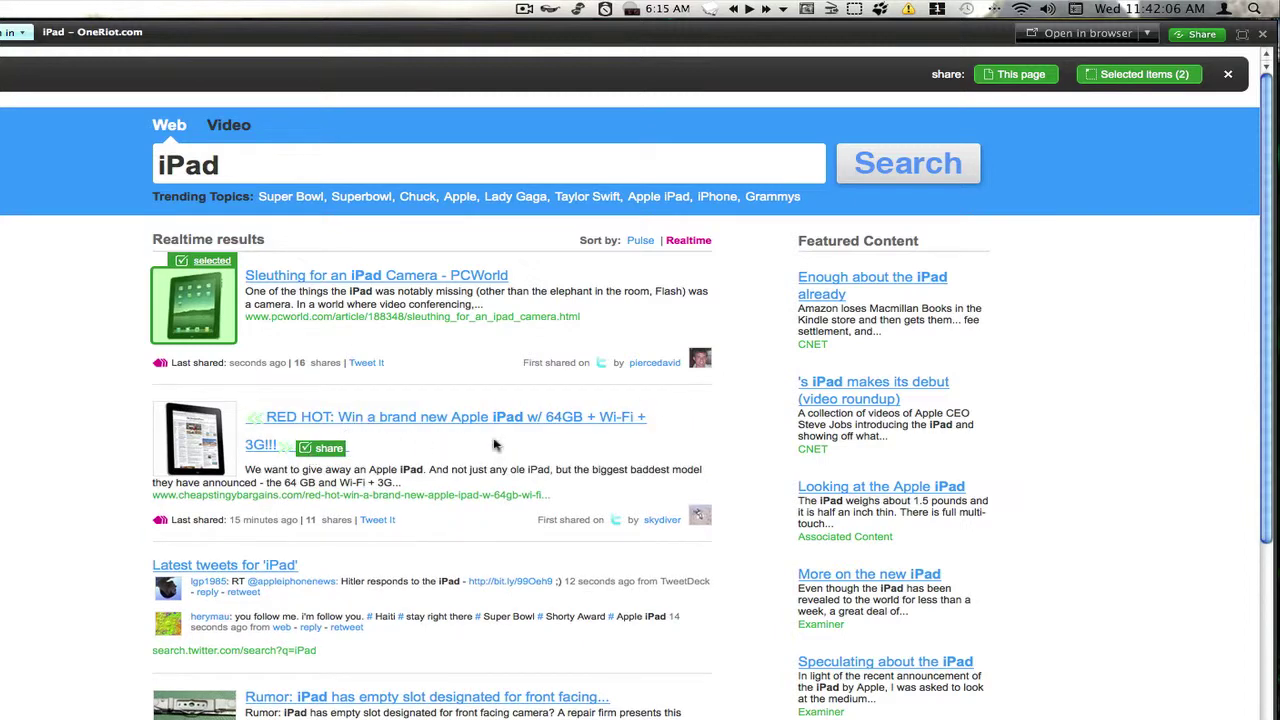
- Preview the share post for the selected items with a Funny comment, then cancel it
click(1113, 78)
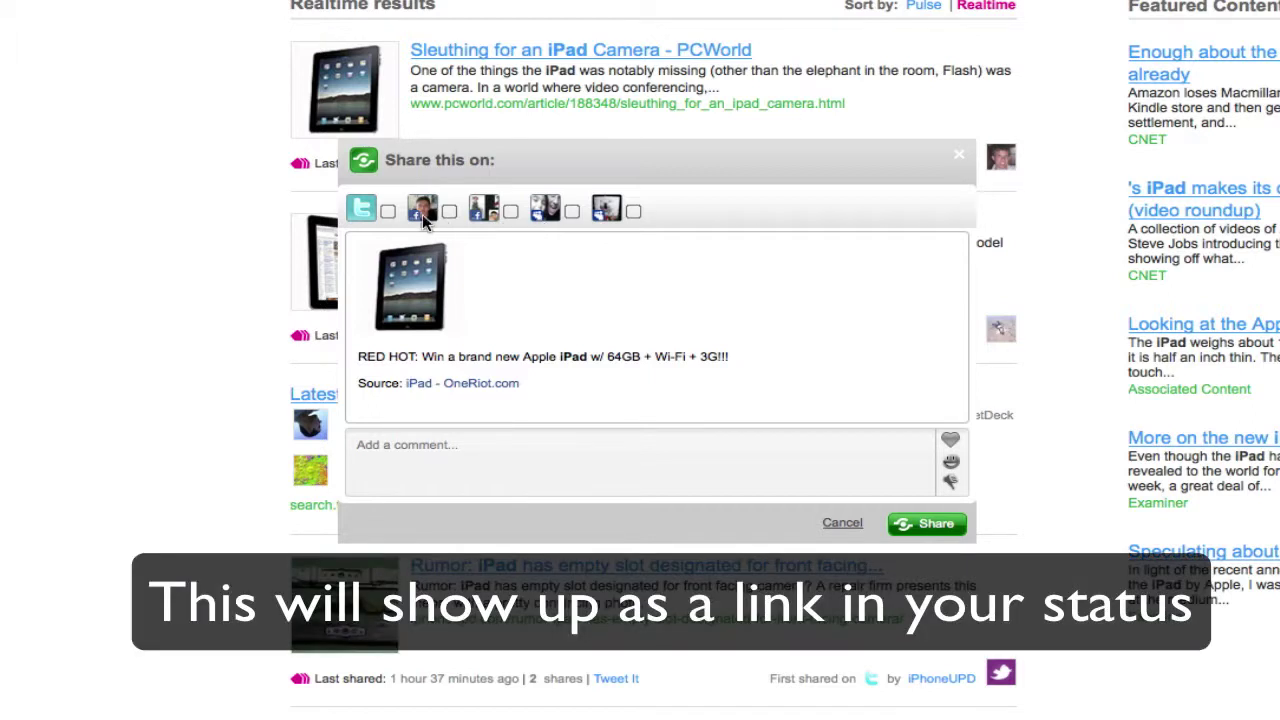
click(511, 469)
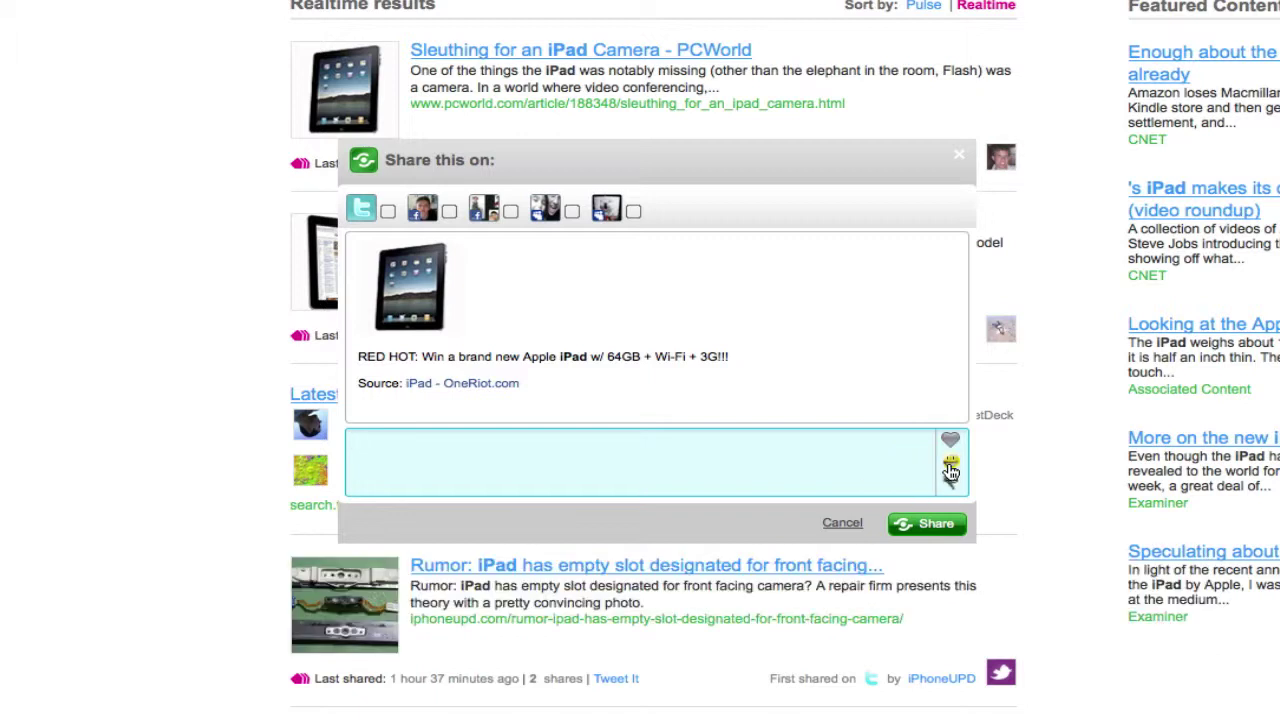
click(950, 466)
click(842, 523)
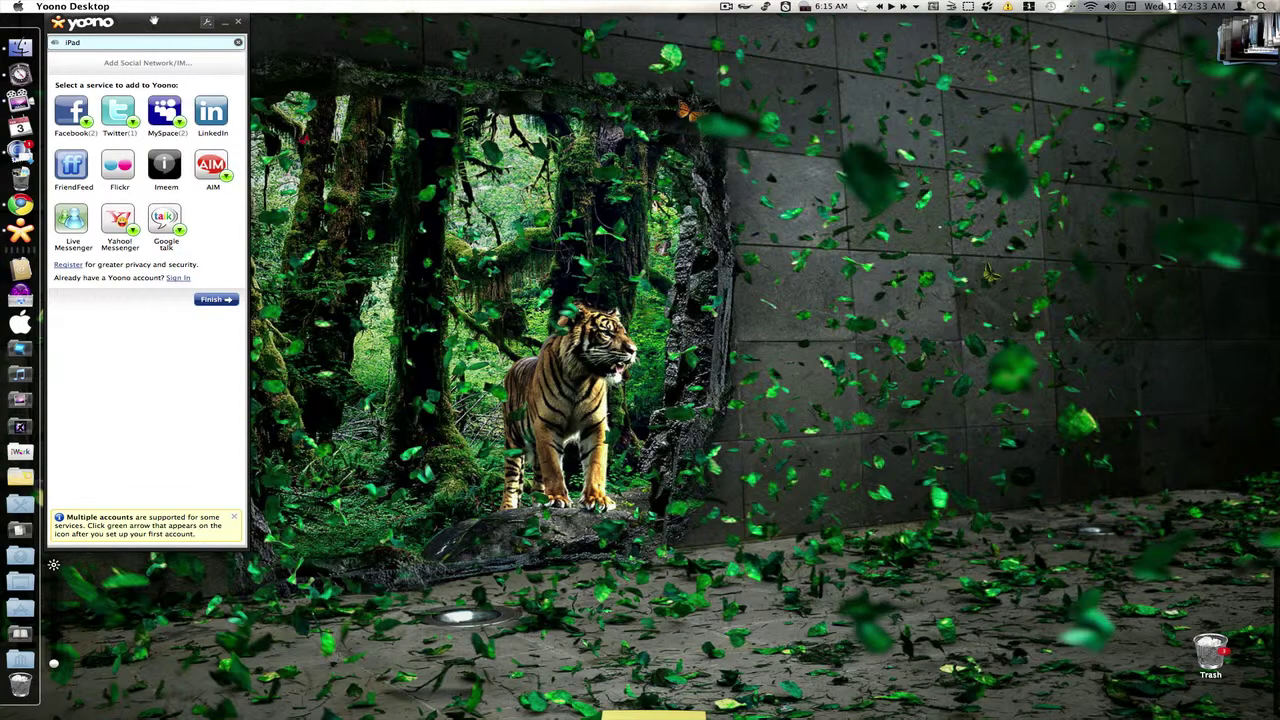
- Center the Yoono window, finish adding services, and expand the second row of accounts
drag(154, 20, 606, 66)
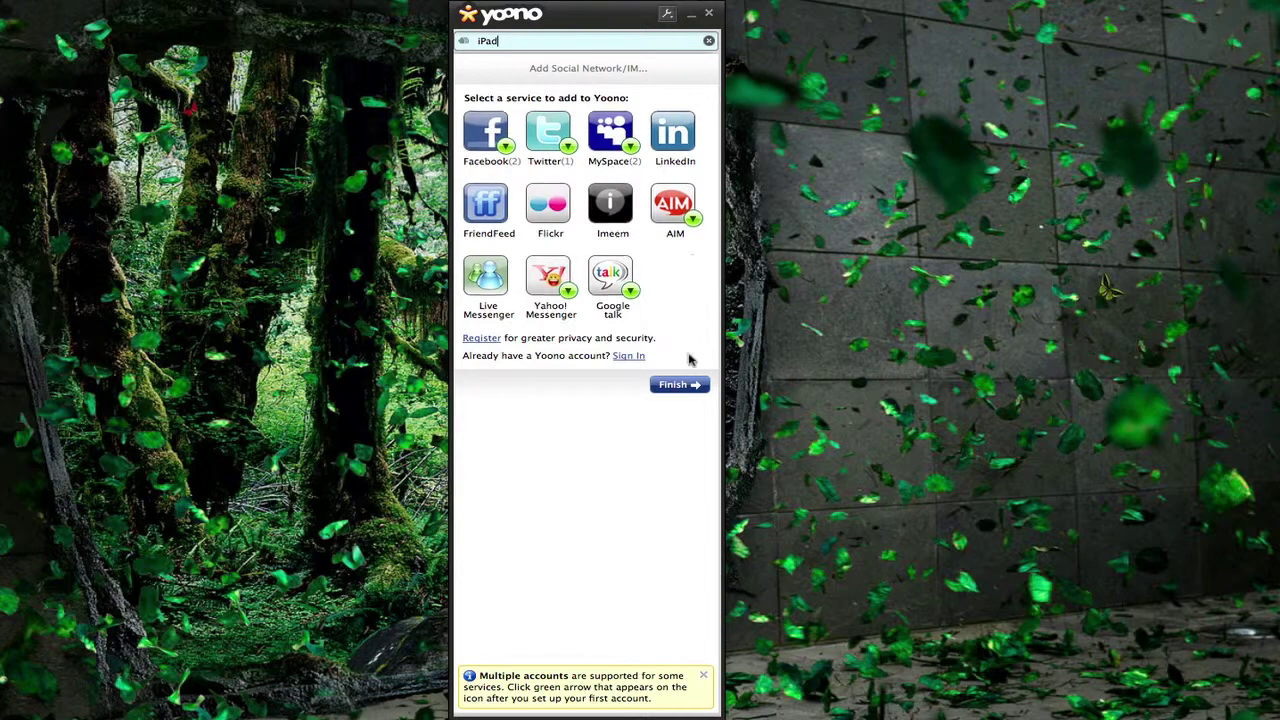
click(680, 384)
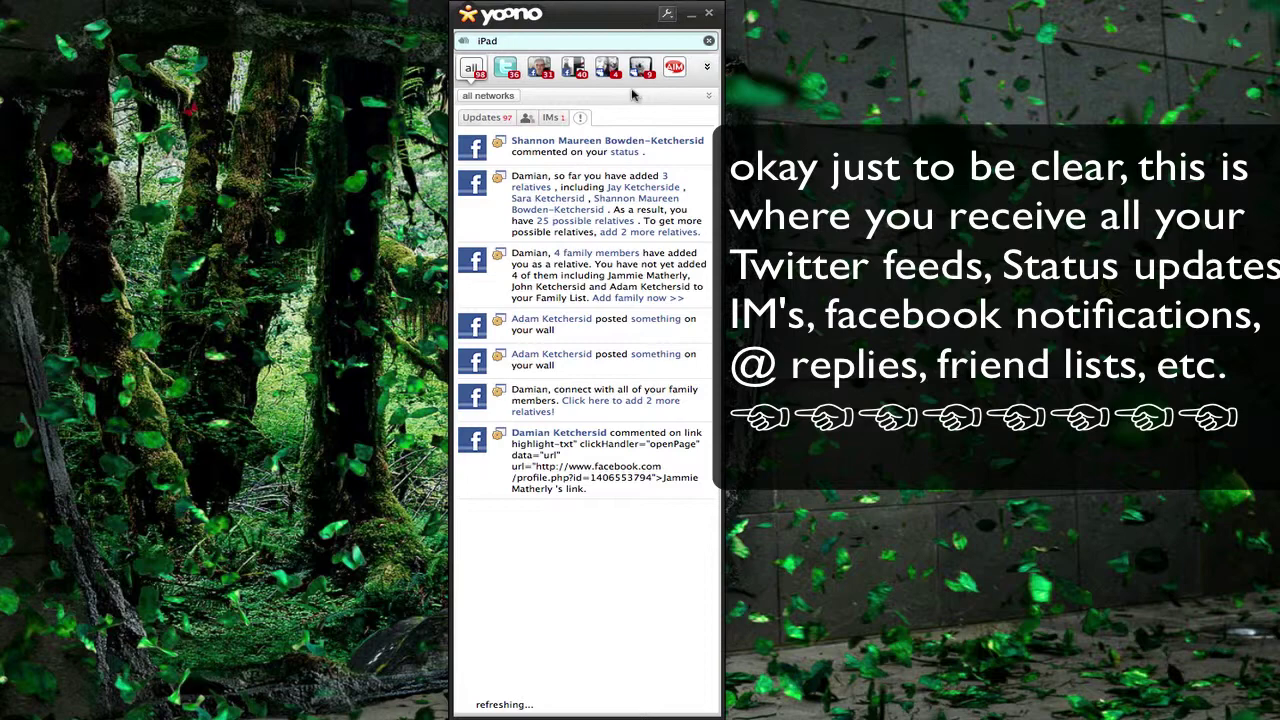
click(707, 69)
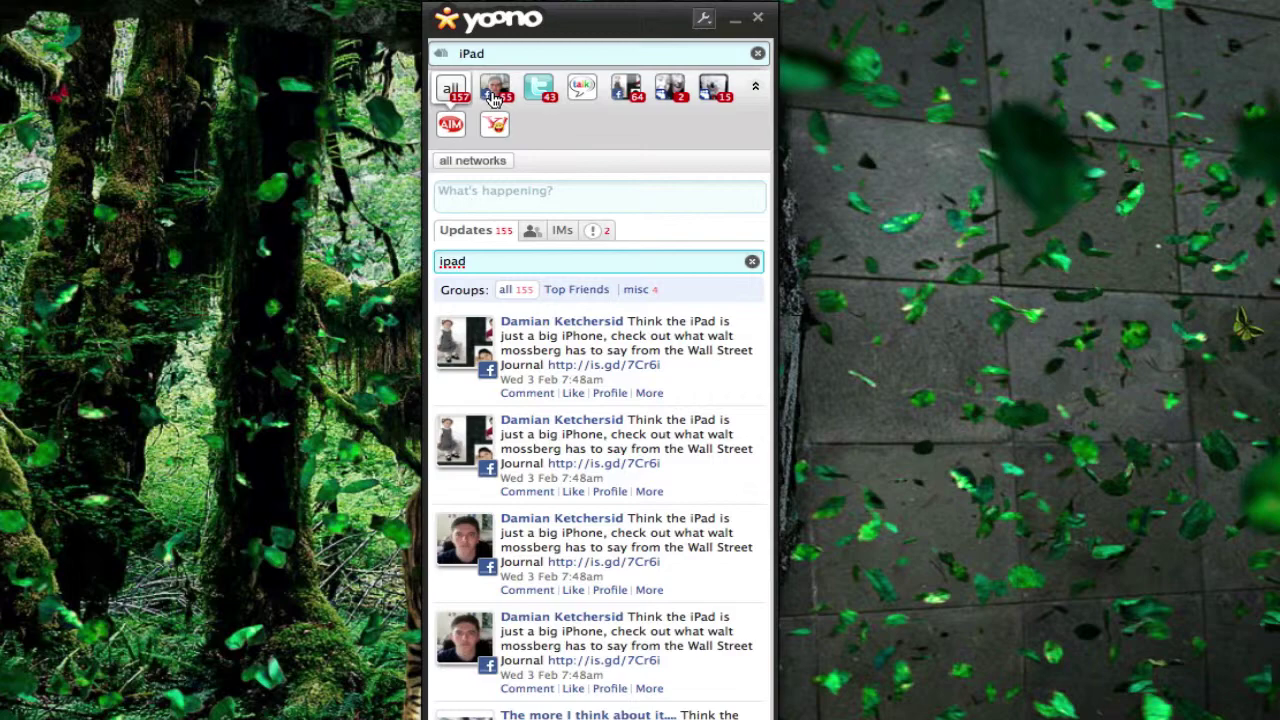
- View each connected account in turn: Facebook, Google Talk, Twitter, and the other Facebook inbox
click(494, 92)
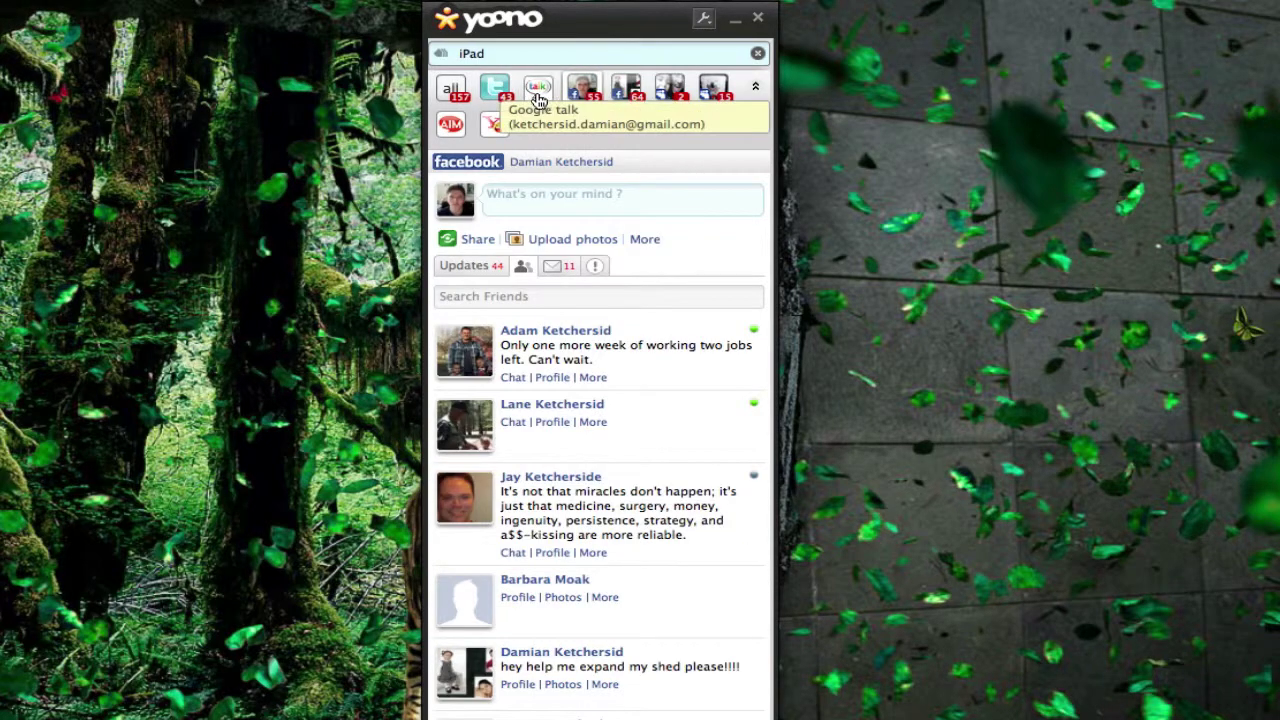
click(538, 92)
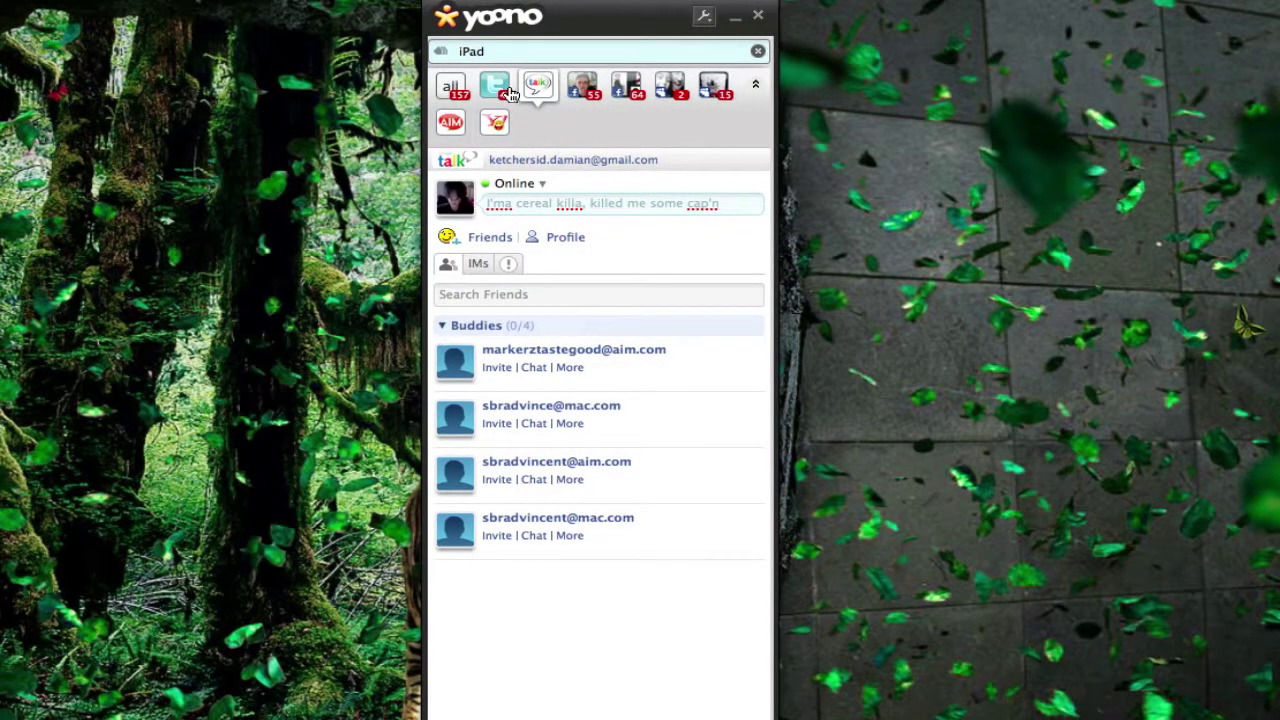
click(510, 92)
click(580, 92)
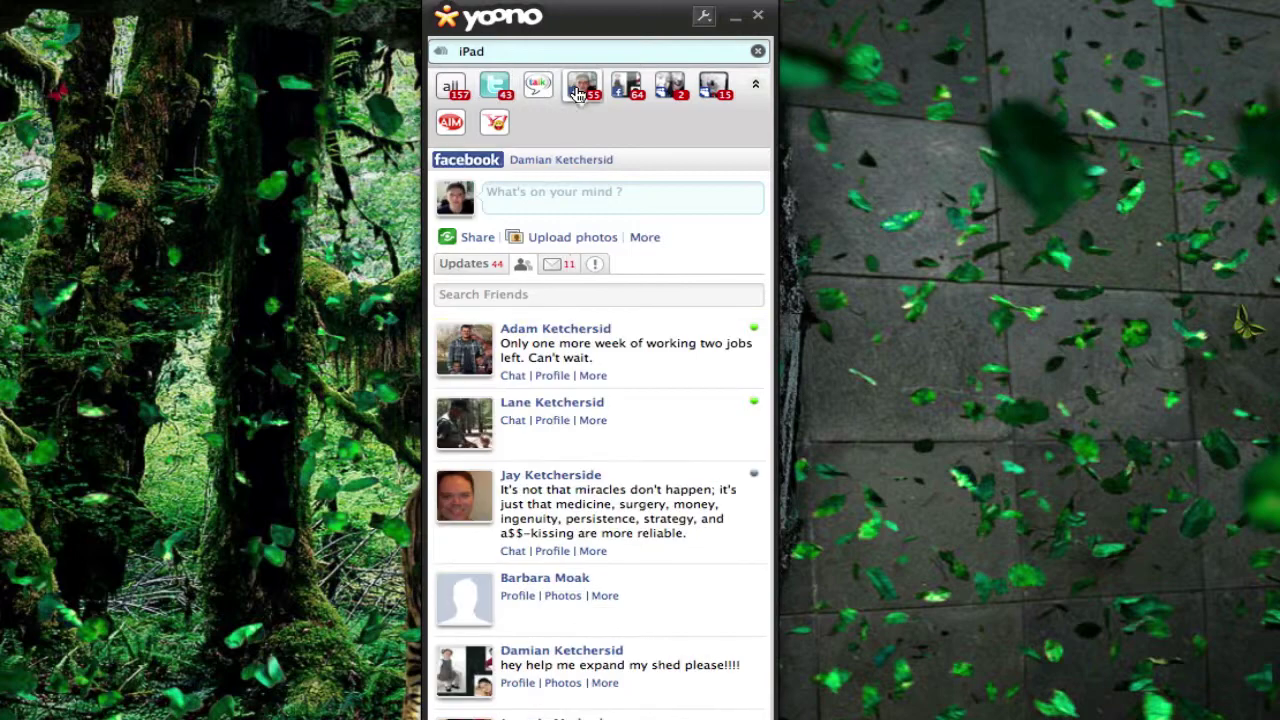
click(628, 93)
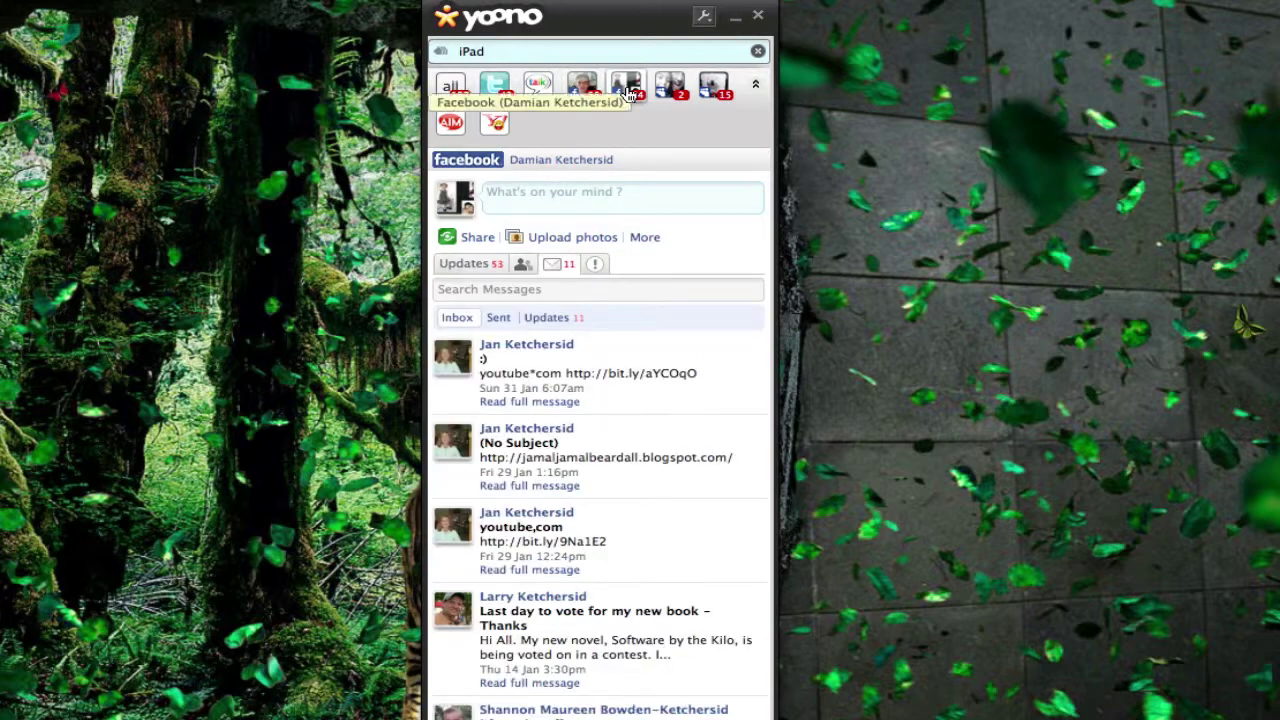
click(452, 88)
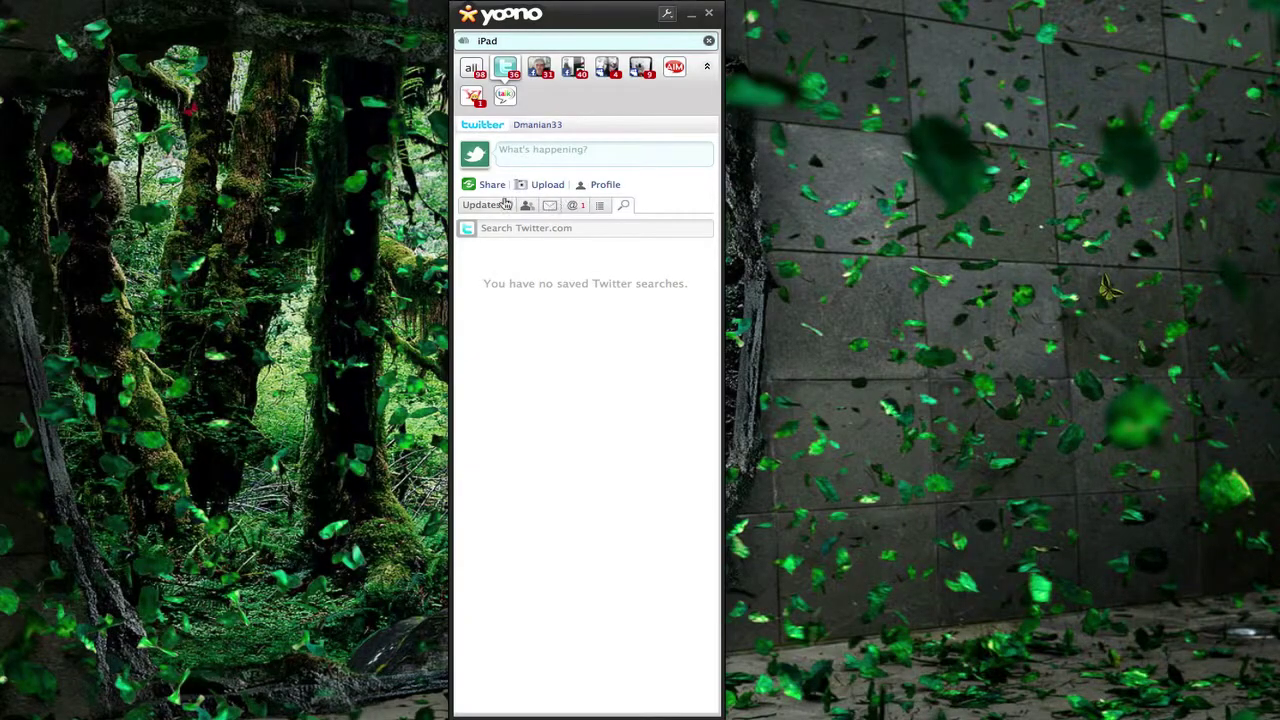
- Show the combined all-networks Updates feed and scroll through it
click(484, 77)
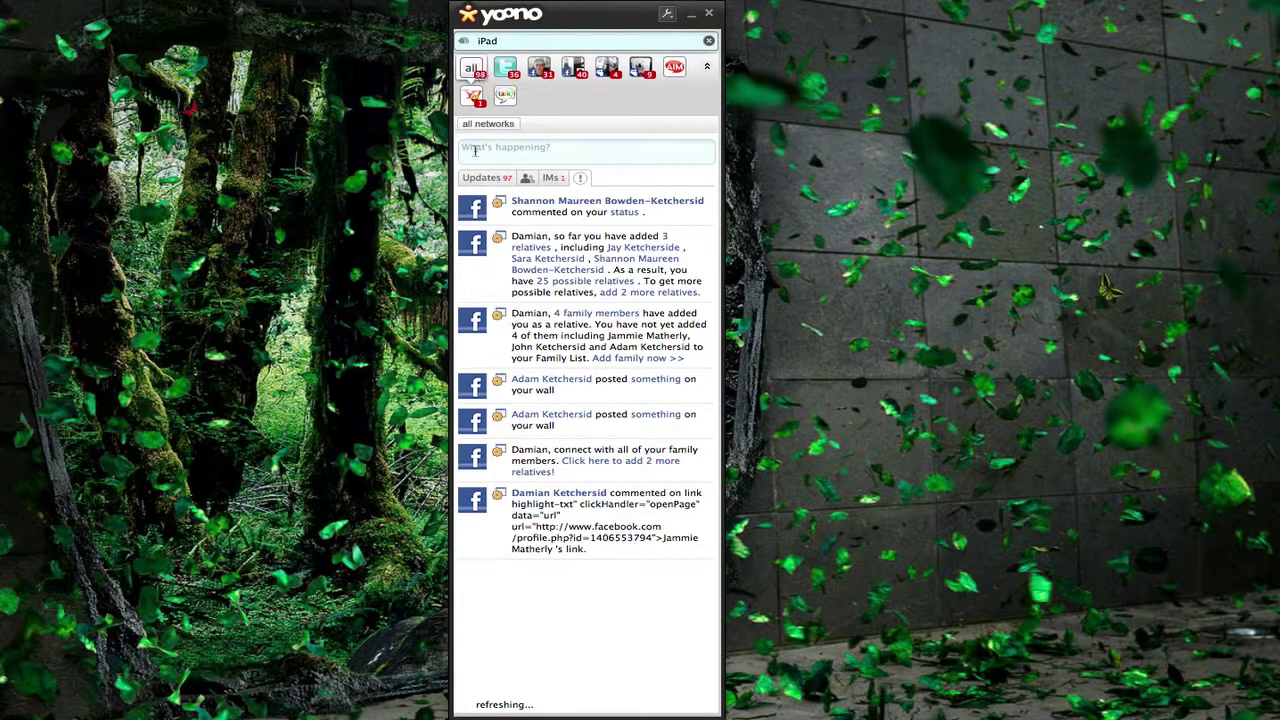
click(477, 181)
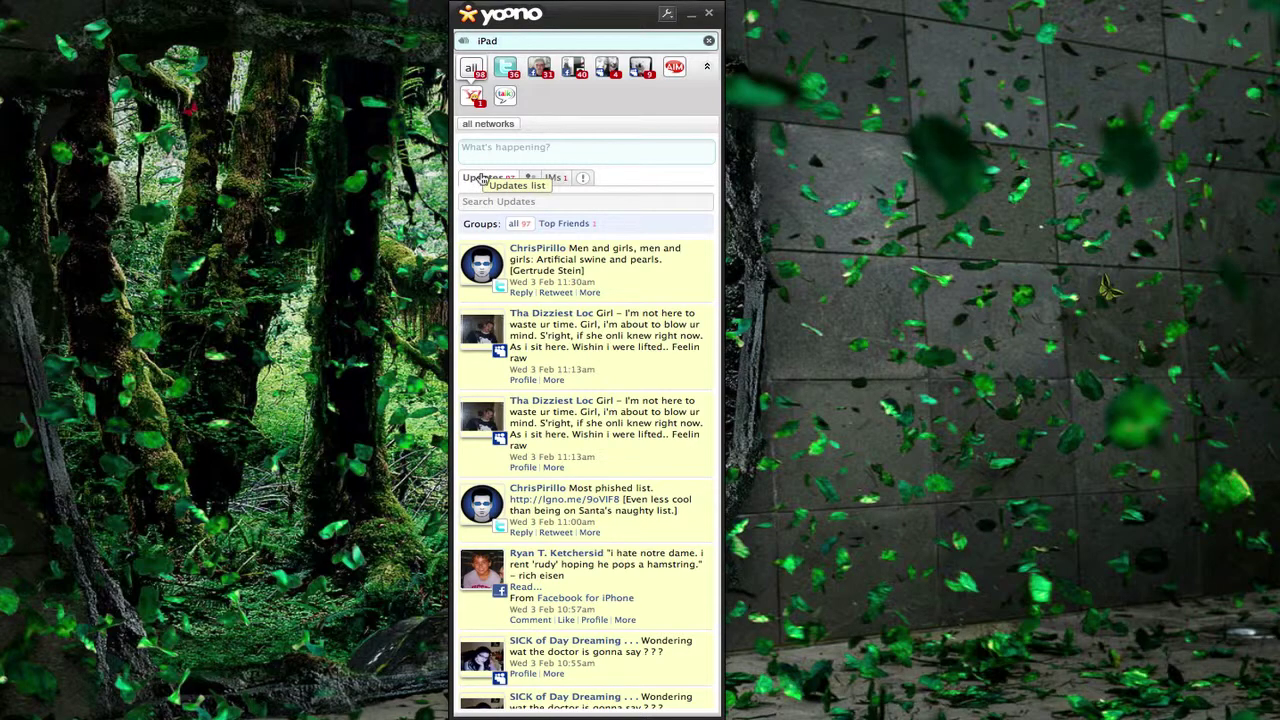
scroll(655, 285, down, 8)
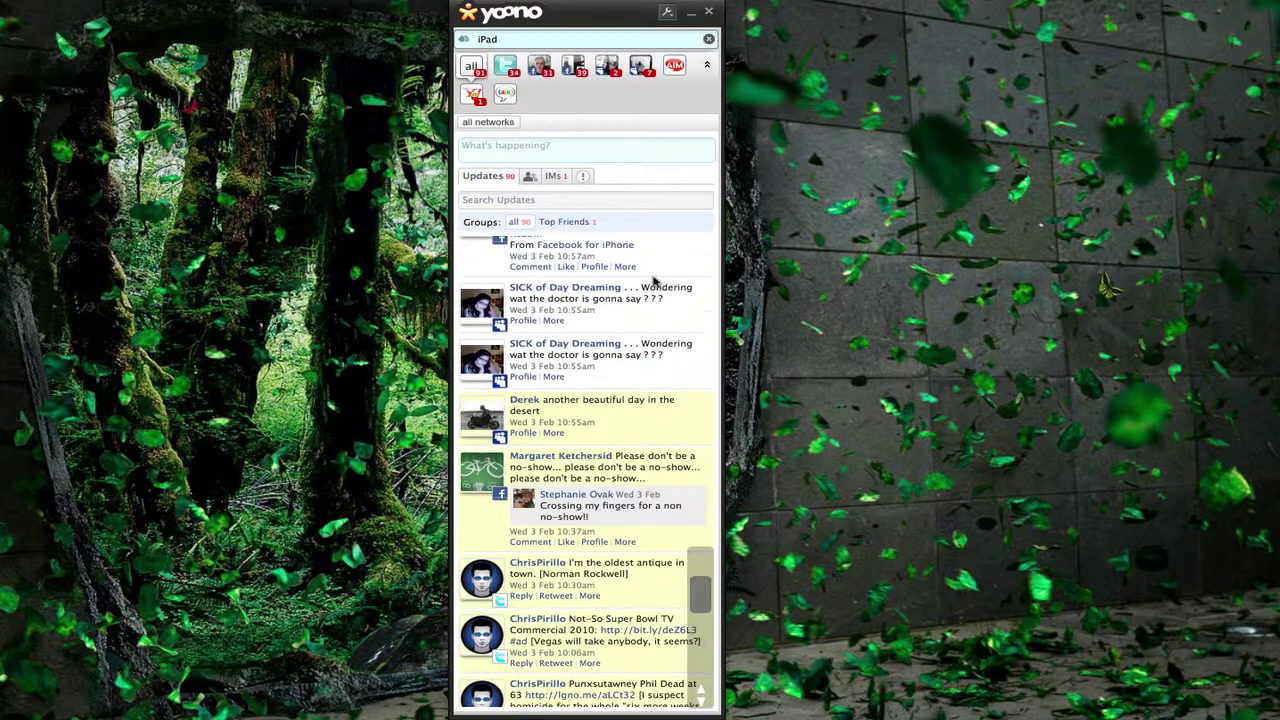
scroll(653, 320, down, 15)
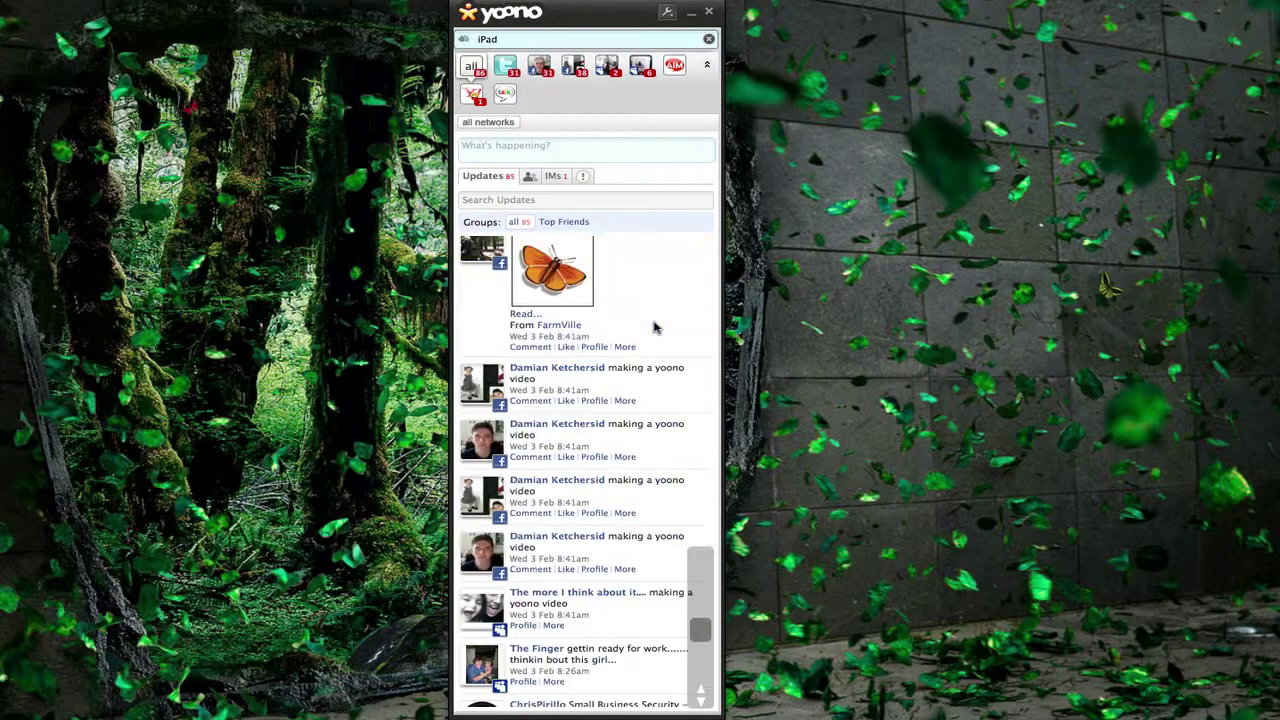
scroll(655, 325, down, 15)
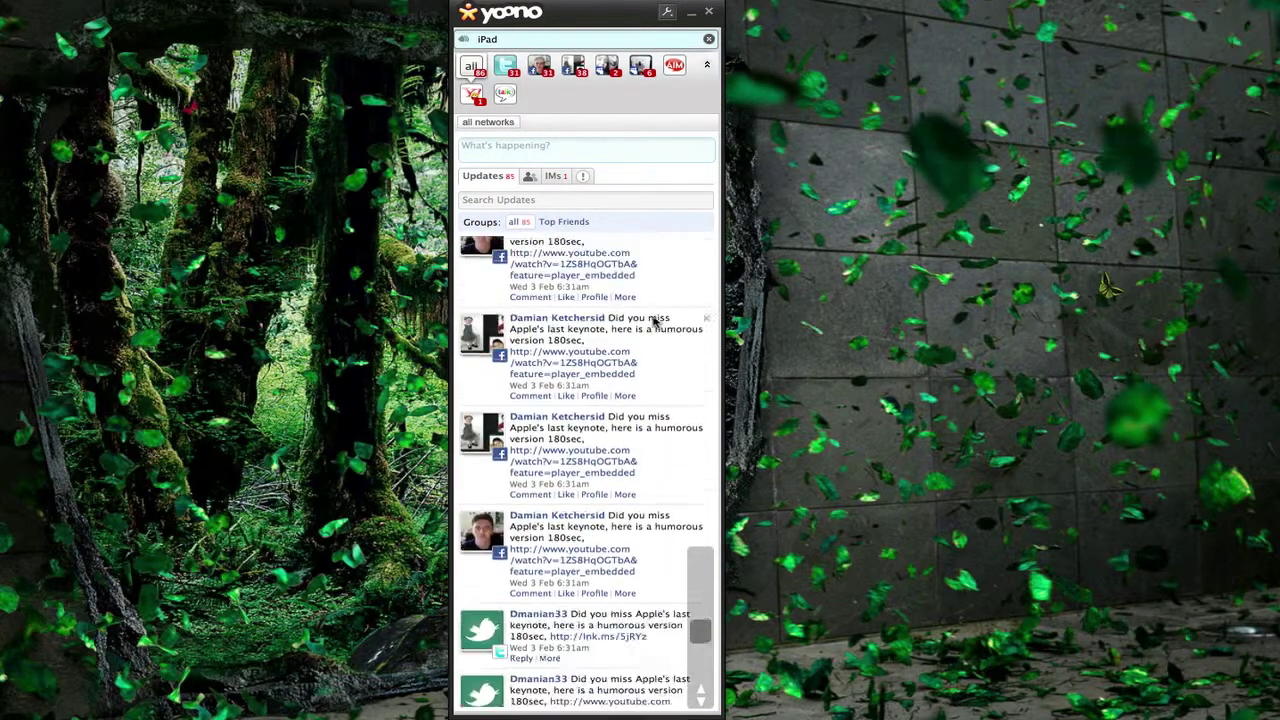
scroll(655, 321, down, 12)
- View the Friends list and IM conversations, ending on the Notifications list
click(532, 150)
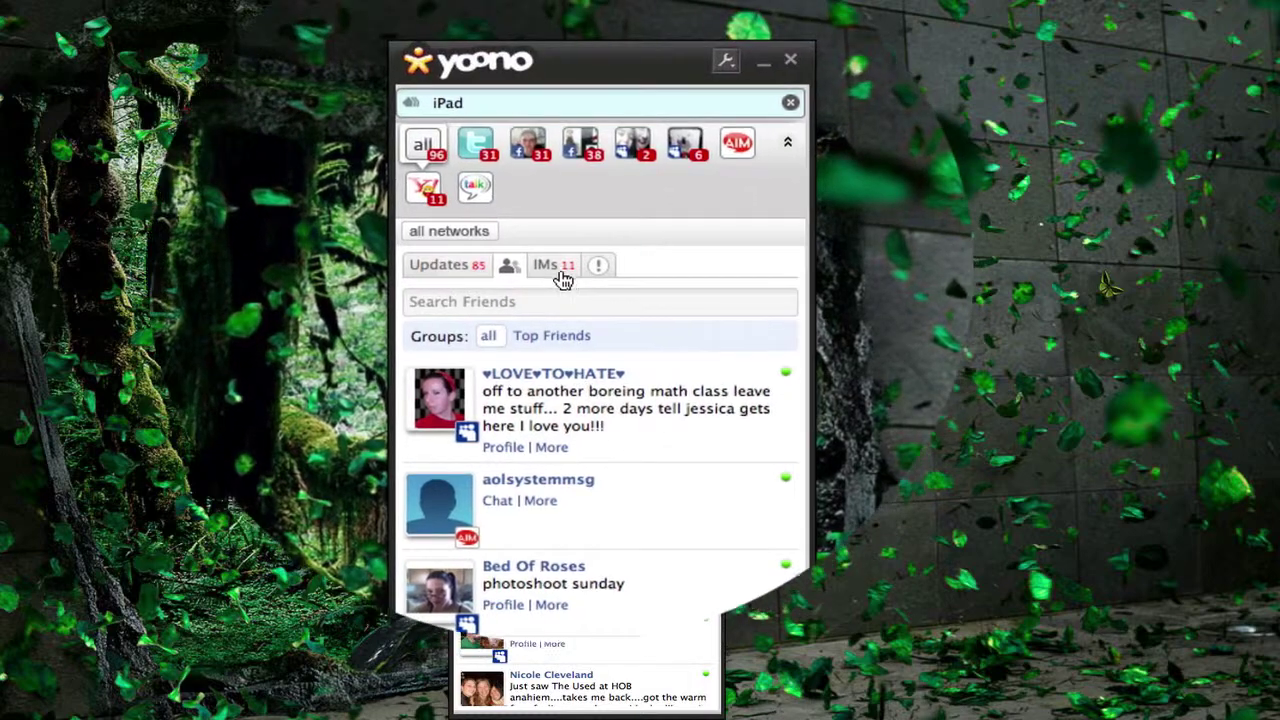
click(563, 279)
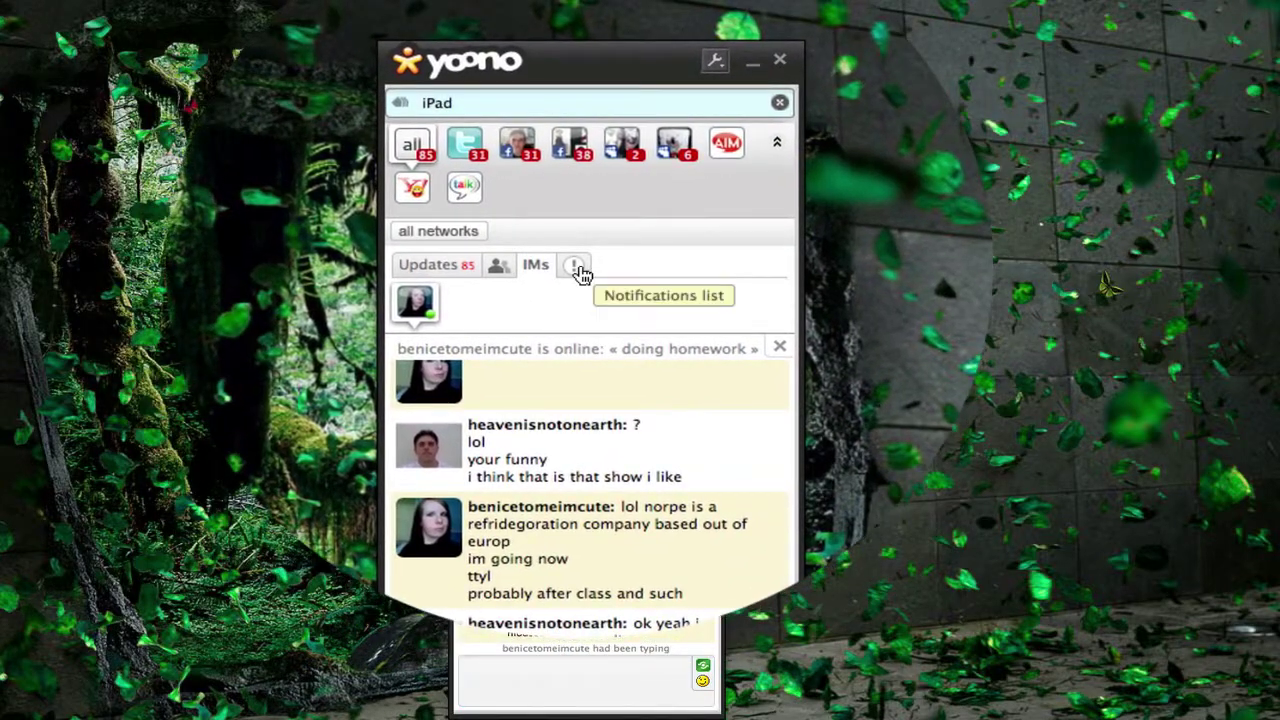
click(578, 268)
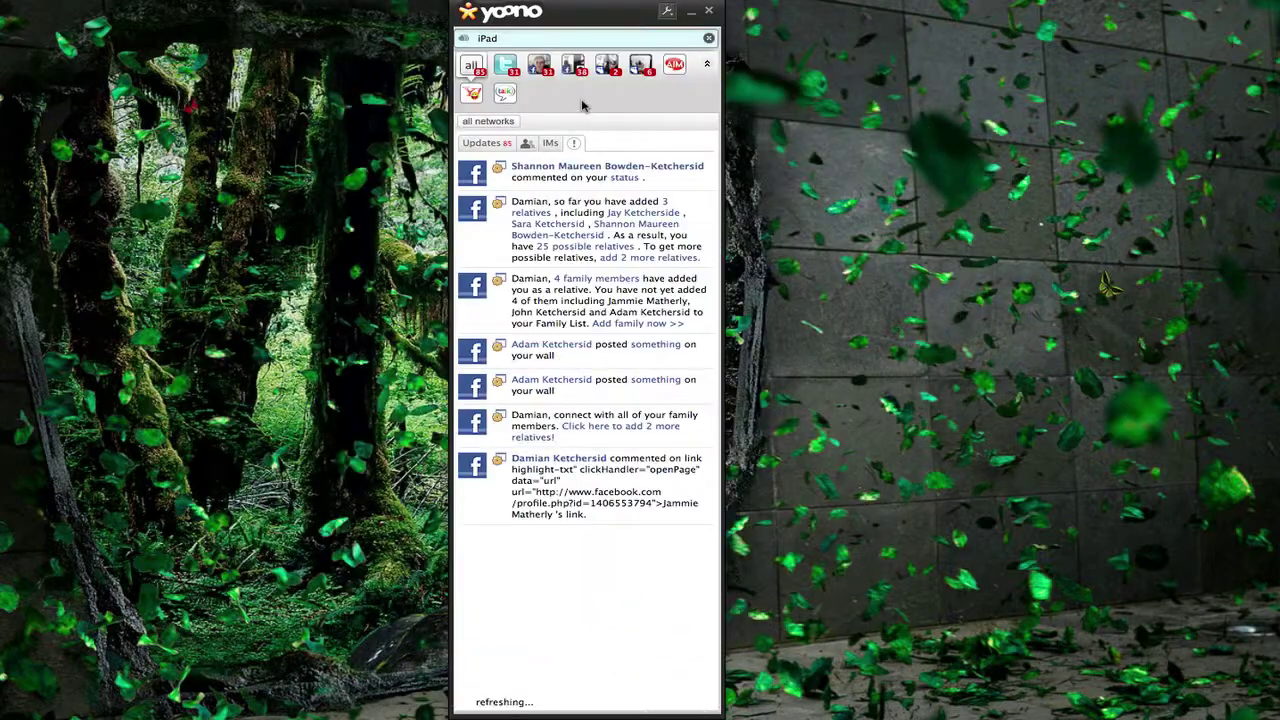
- Open the Twitter Updates list and translate the Japanese iPad tweet via Google
click(506, 66)
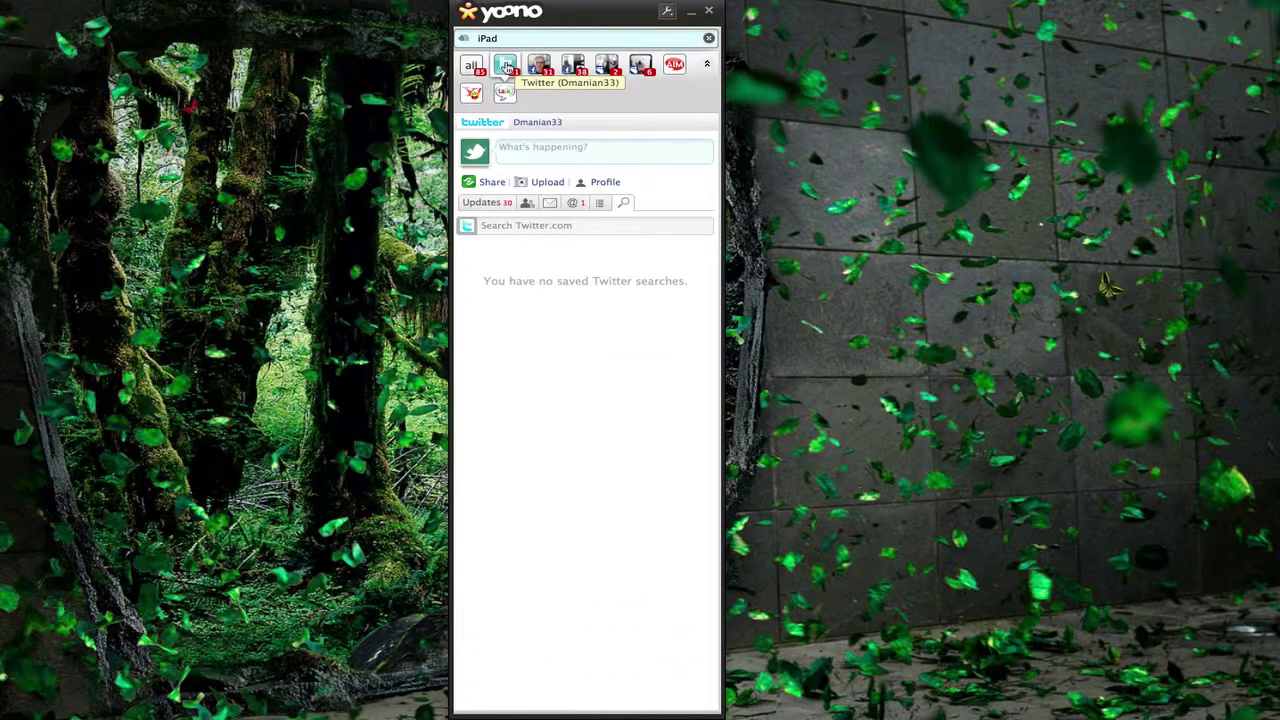
click(487, 206)
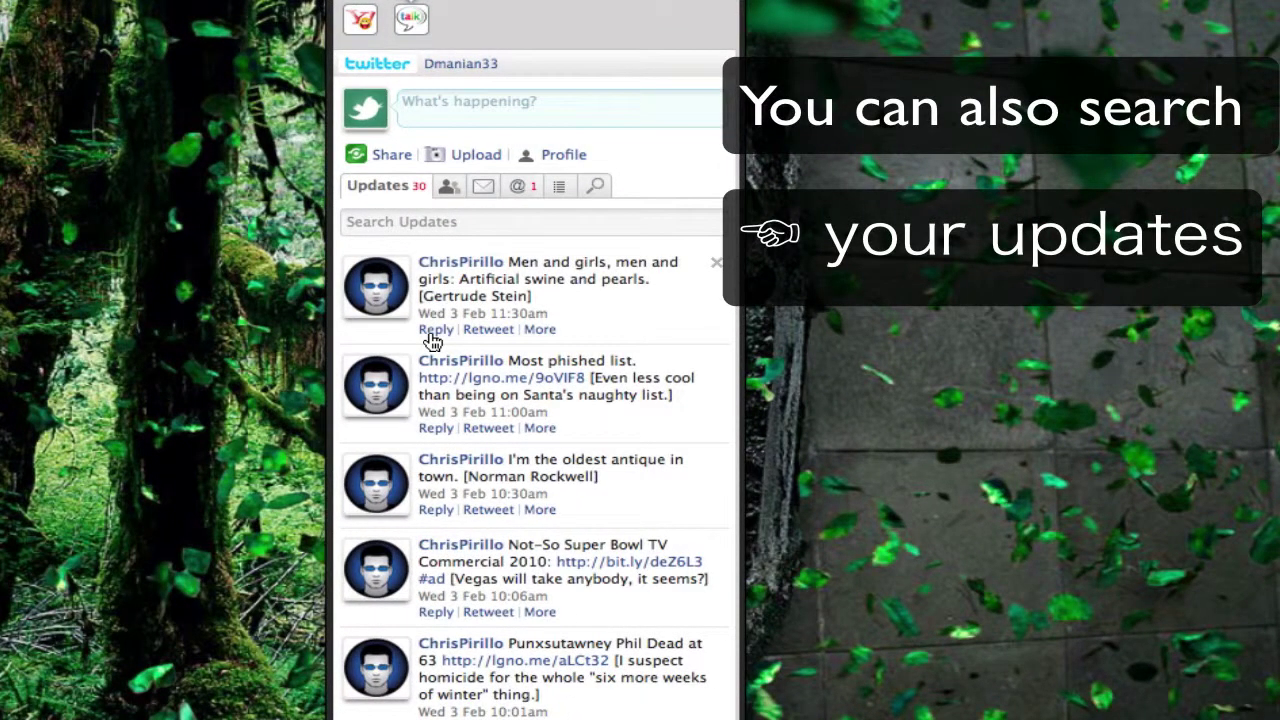
click(536, 330)
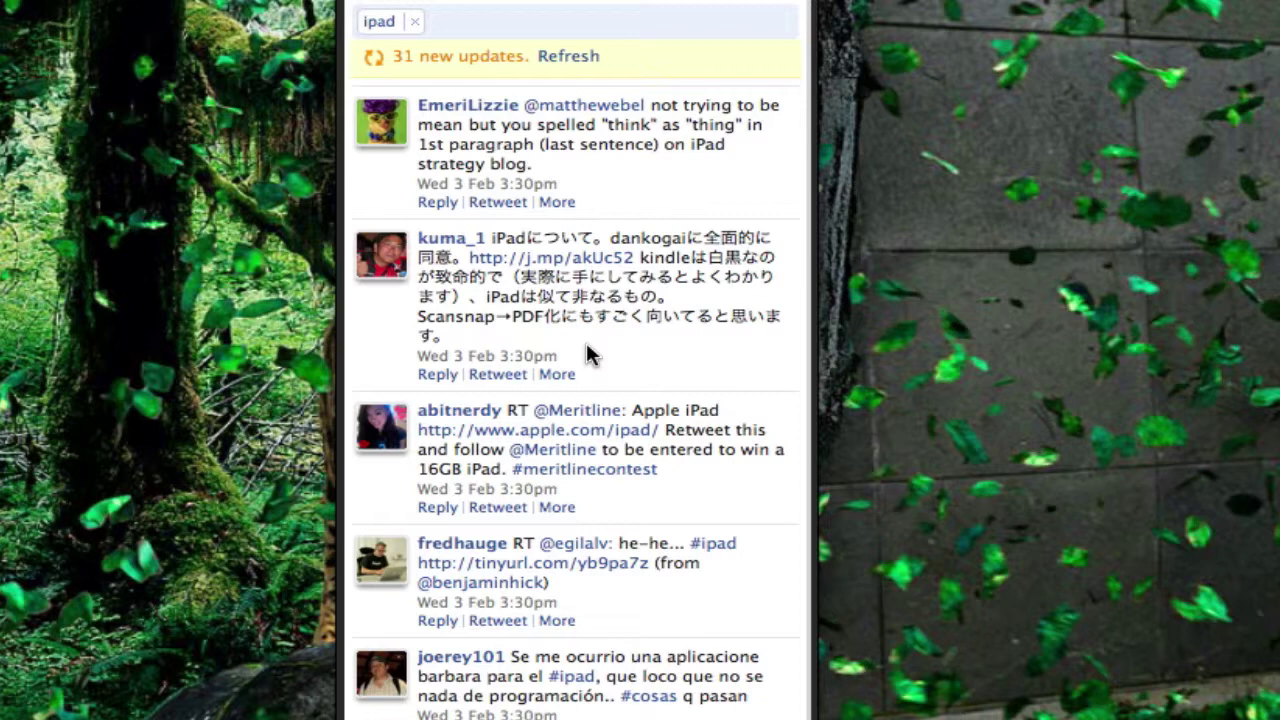
click(558, 376)
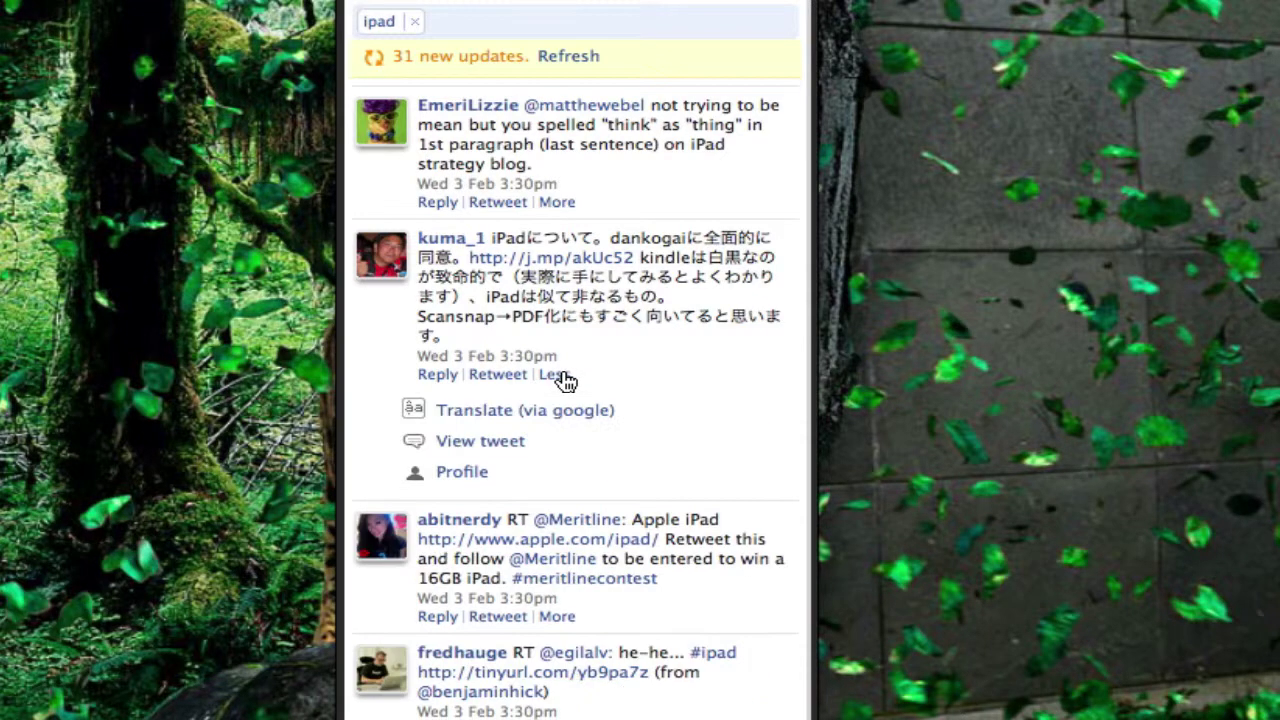
click(522, 418)
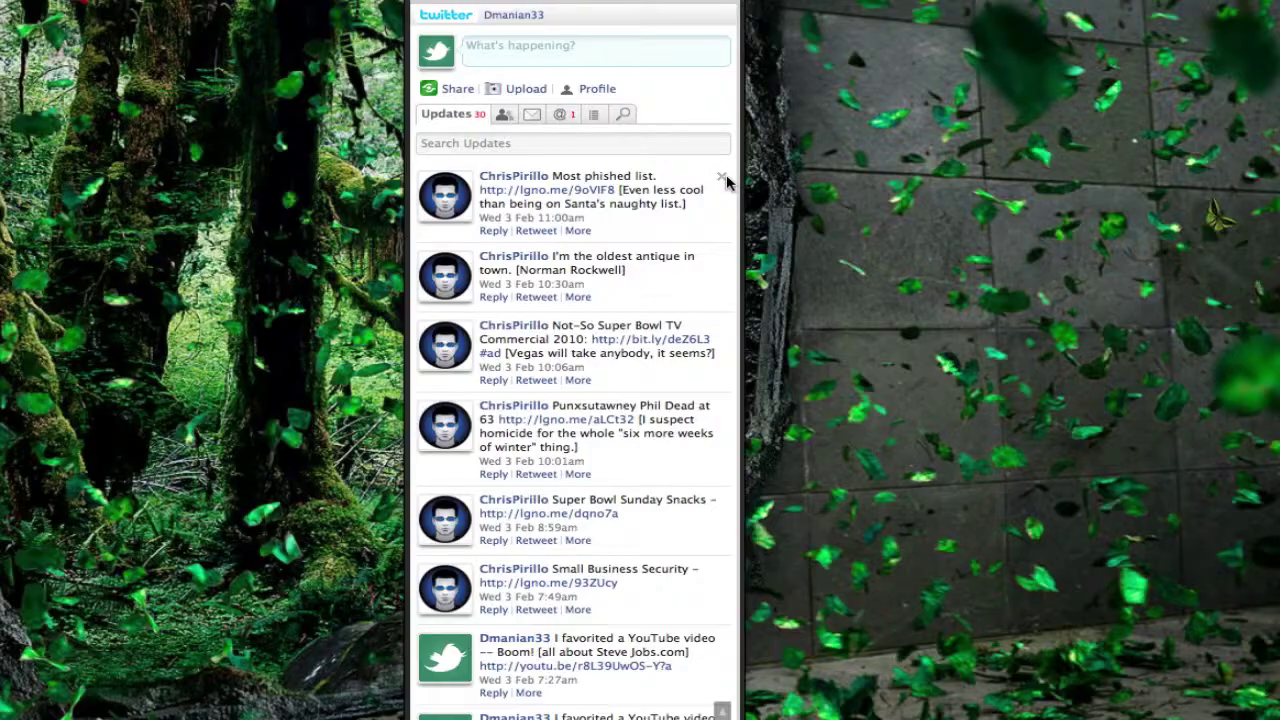
- Look through the Twitter Friends, Direct Messages, Replies and Lists views
click(502, 117)
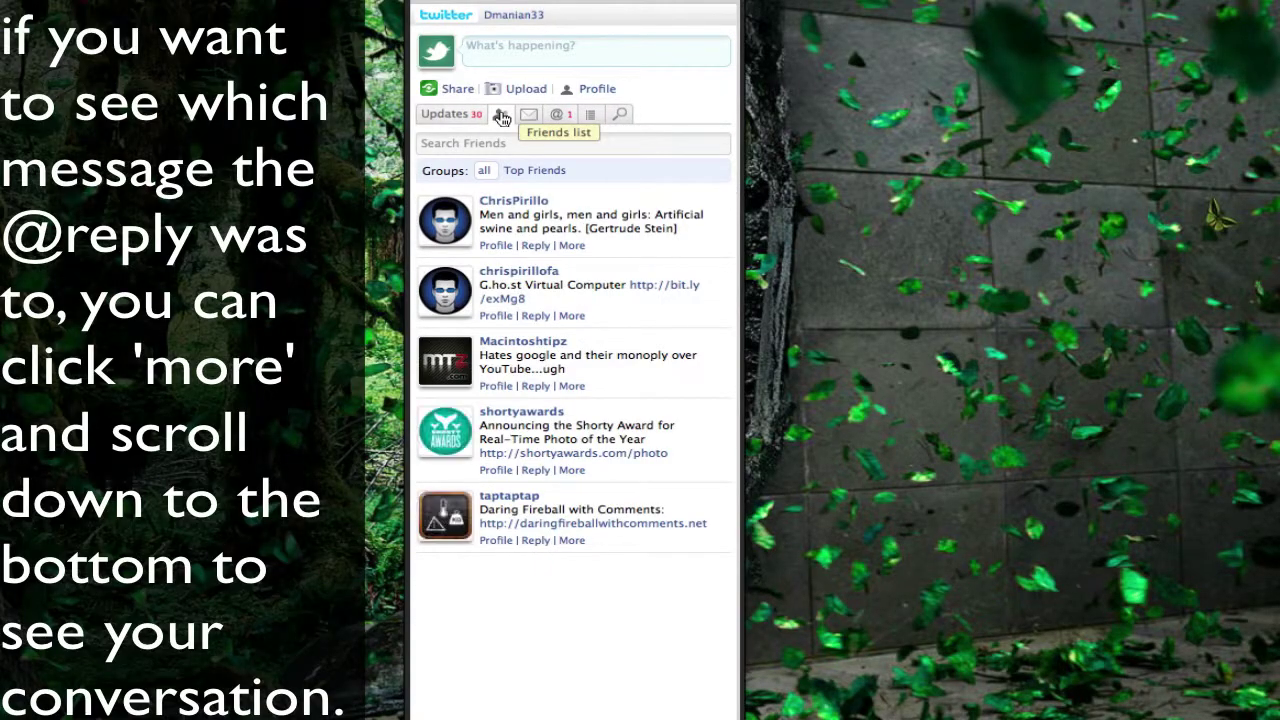
click(528, 114)
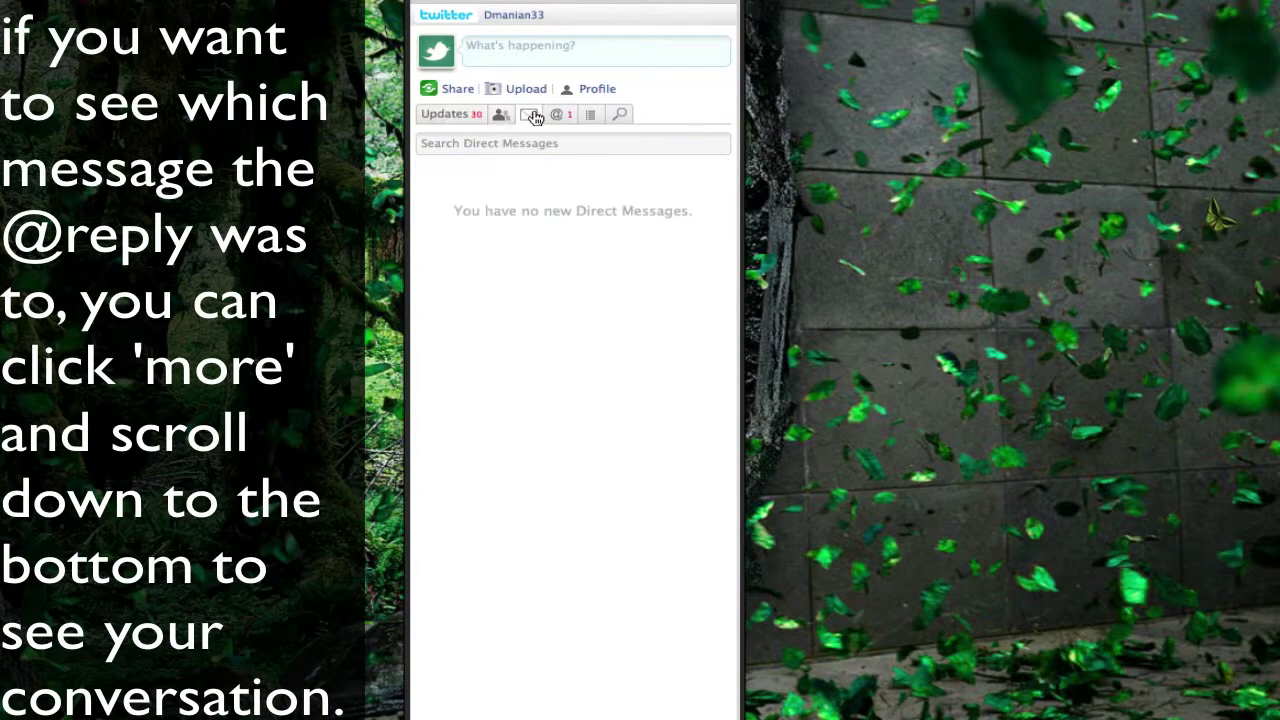
click(561, 118)
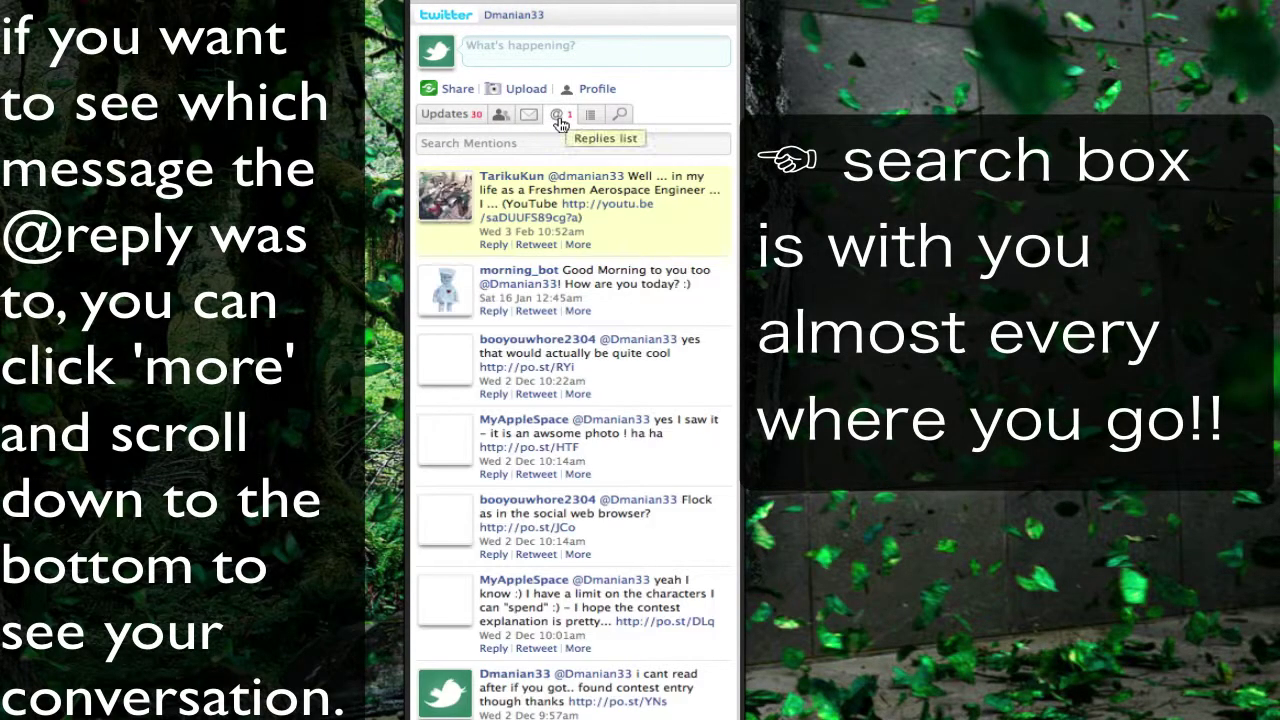
click(588, 118)
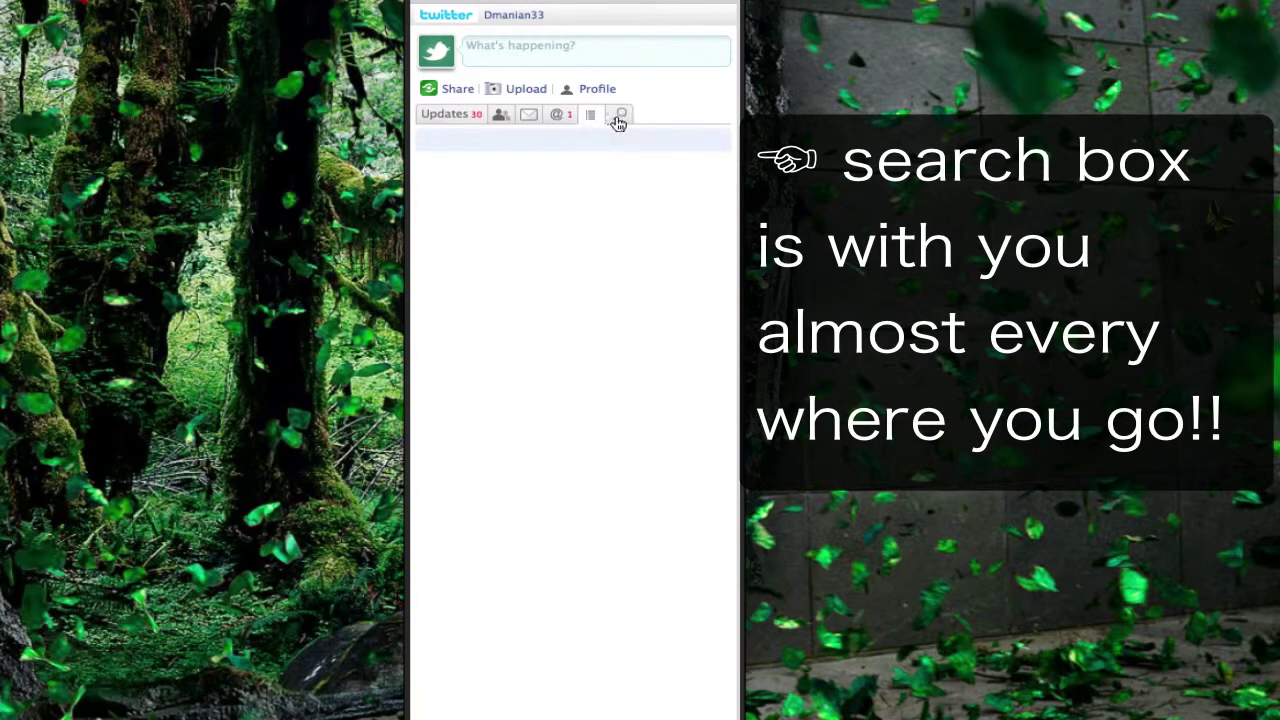
click(619, 116)
- Search Twitter for 'iPad' and scroll the resulting tweets
click(615, 141)
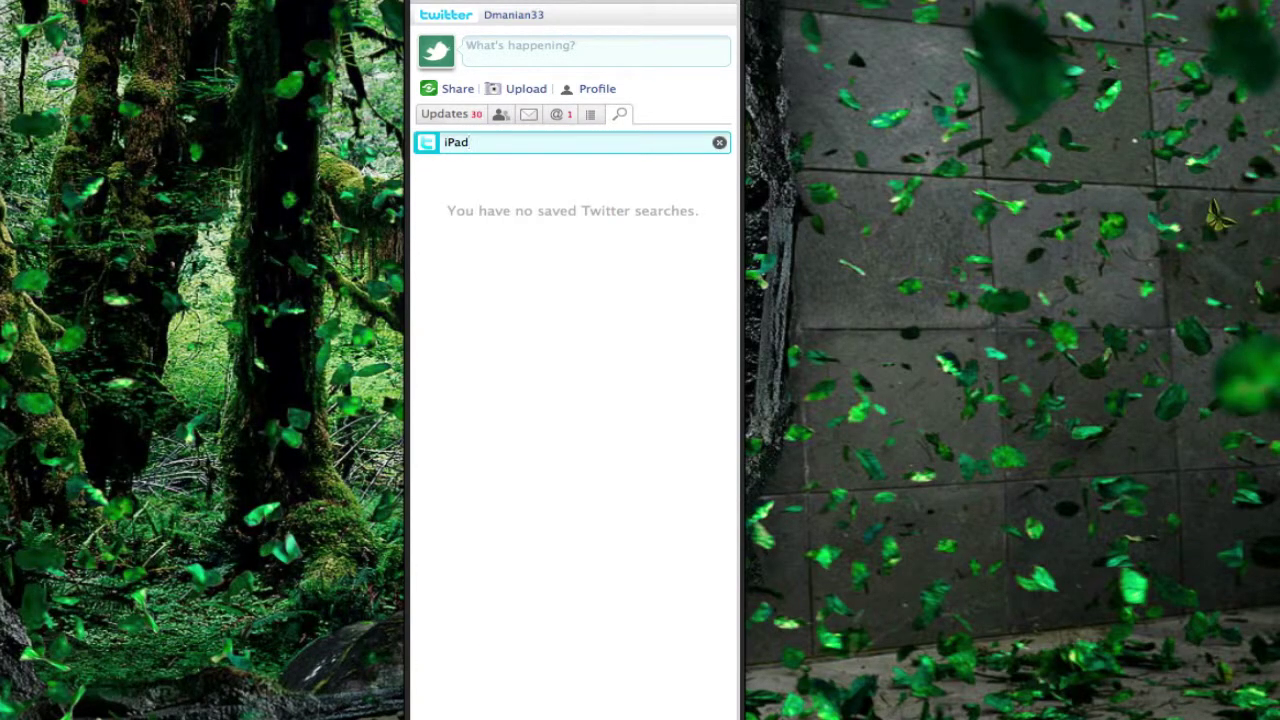
key(Return)
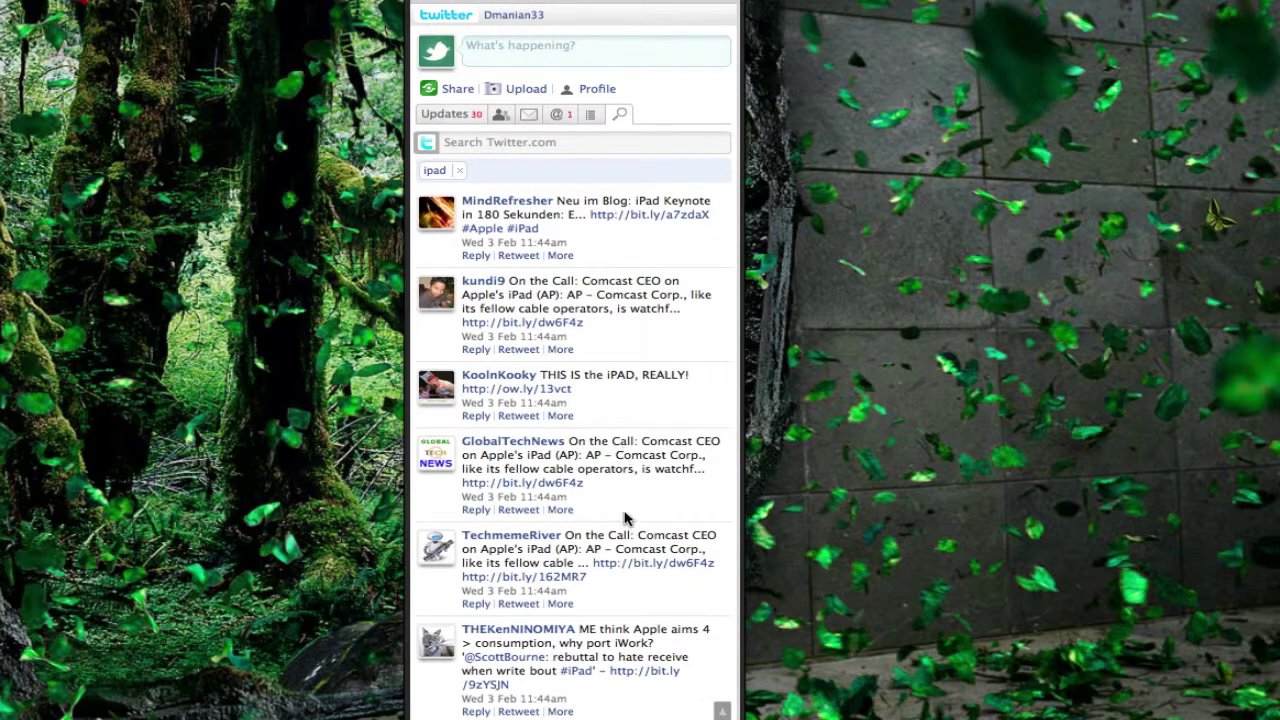
scroll(607, 272, down, 3)
scroll(607, 272, up, 3)
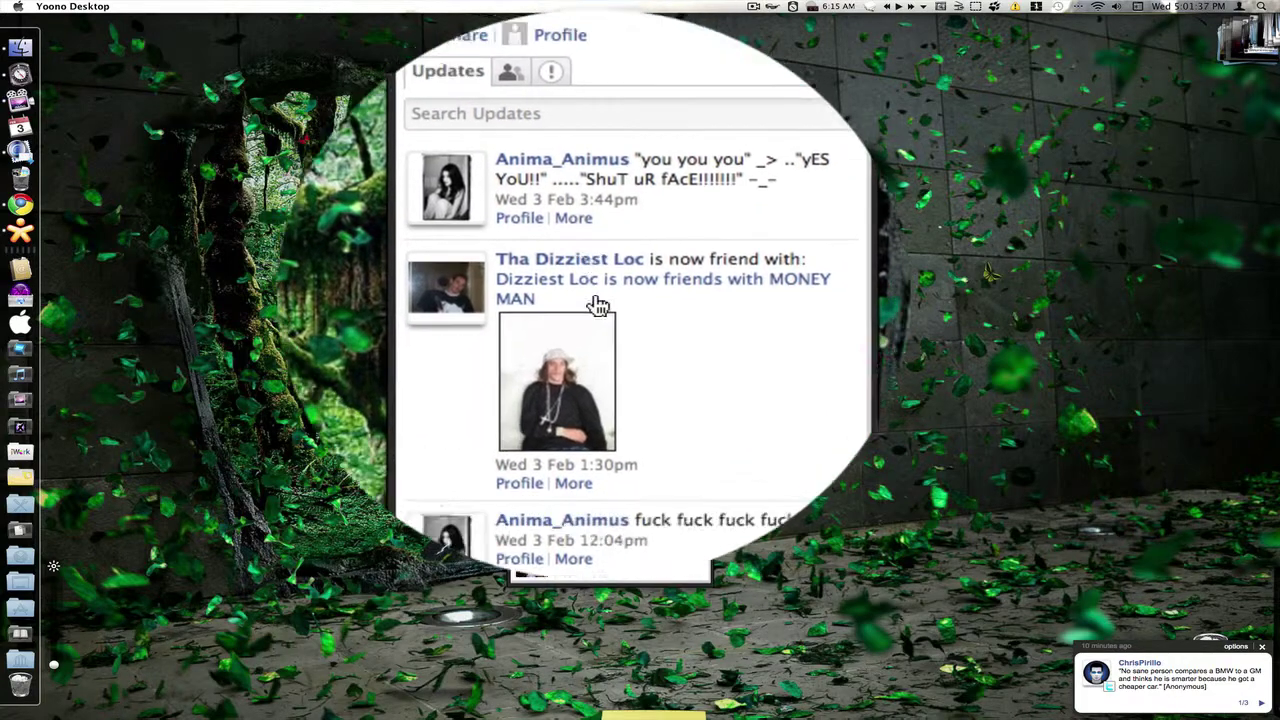
click(584, 262)
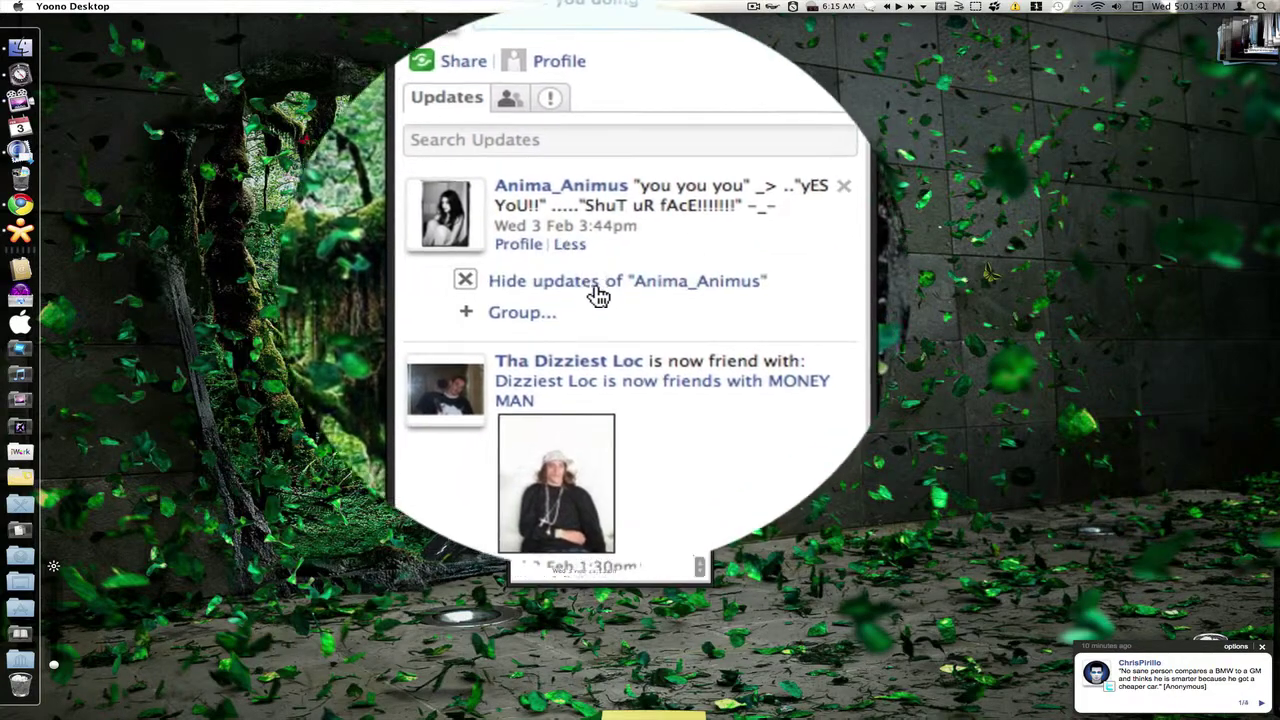
click(650, 294)
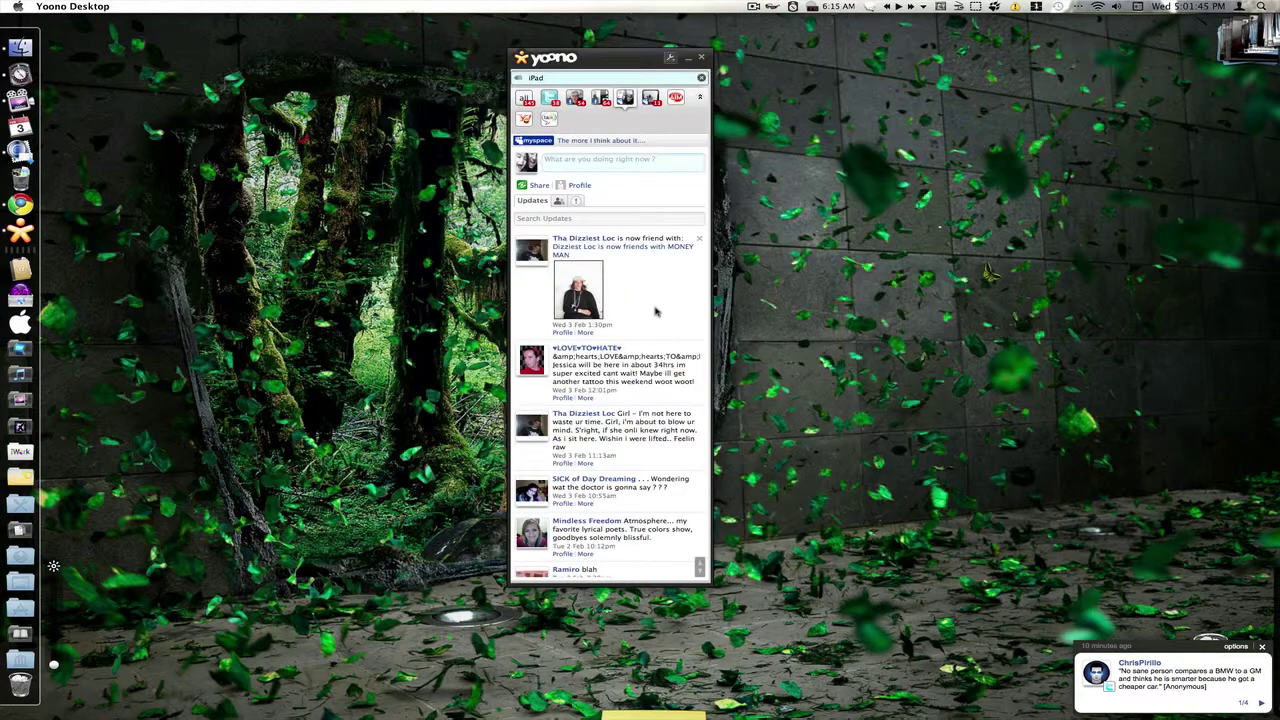
scroll(657, 316, down, 10)
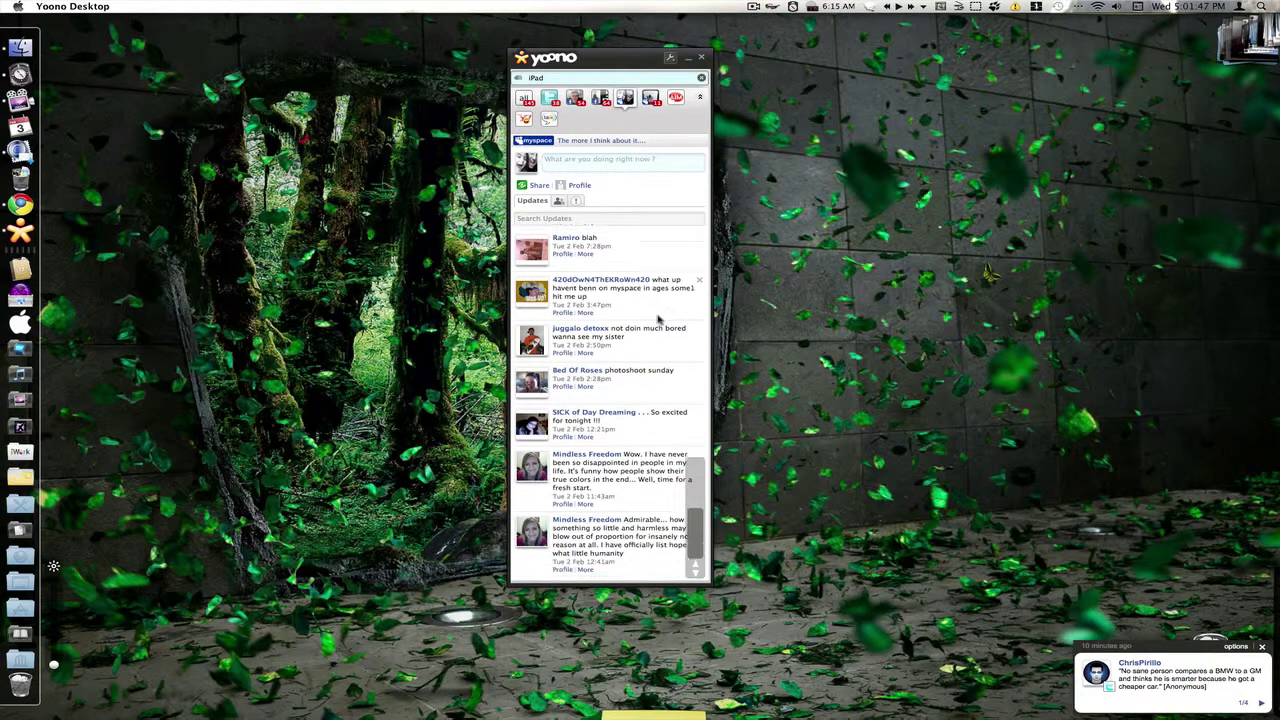
scroll(619, 268, up, 10)
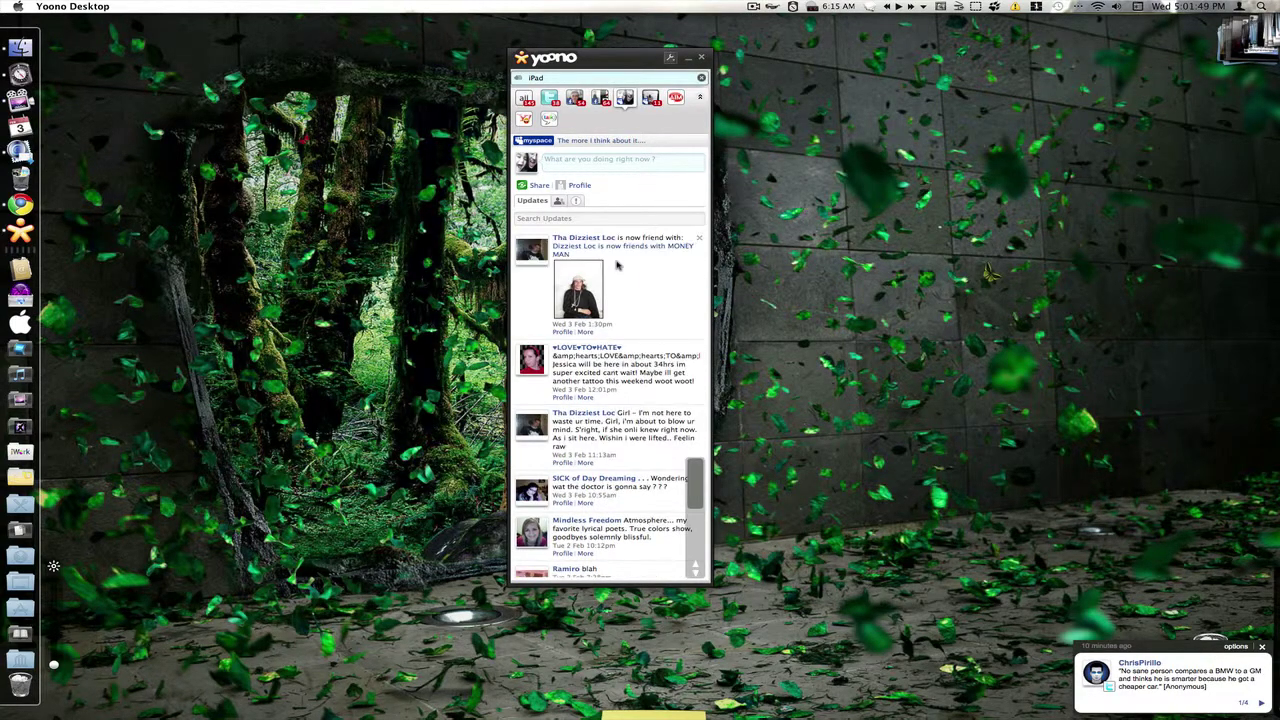
click(671, 58)
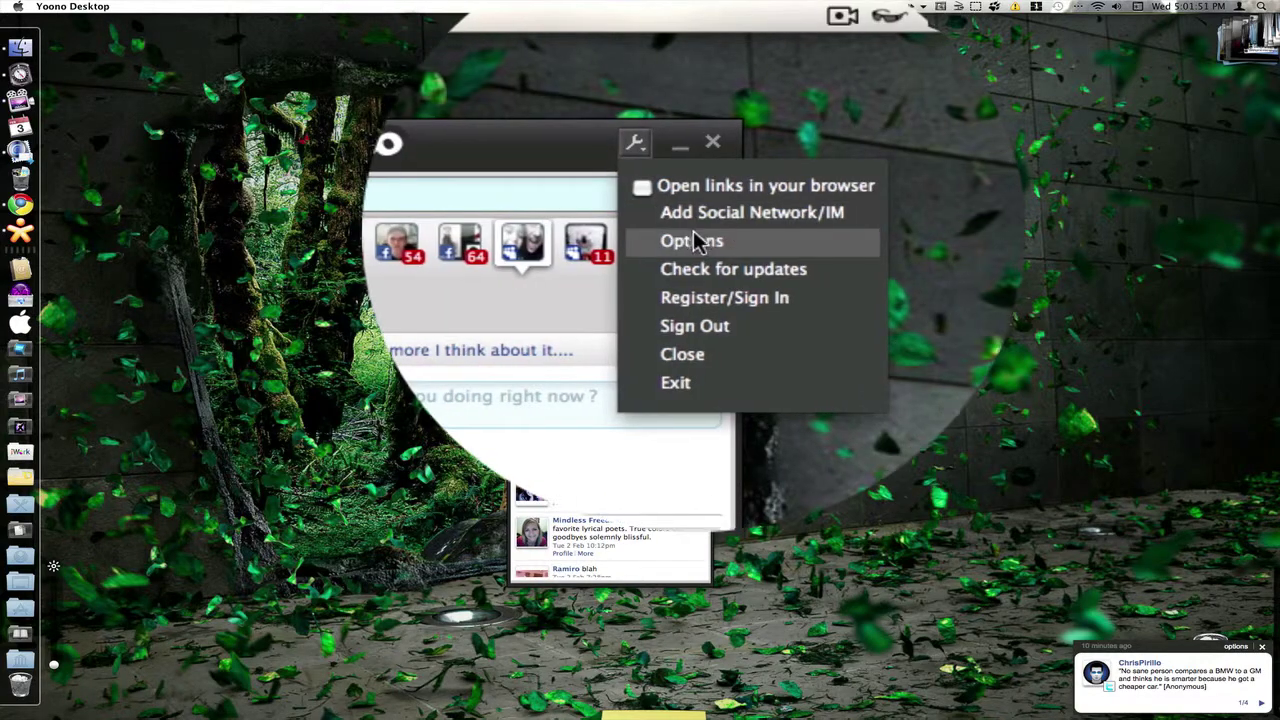
click(692, 96)
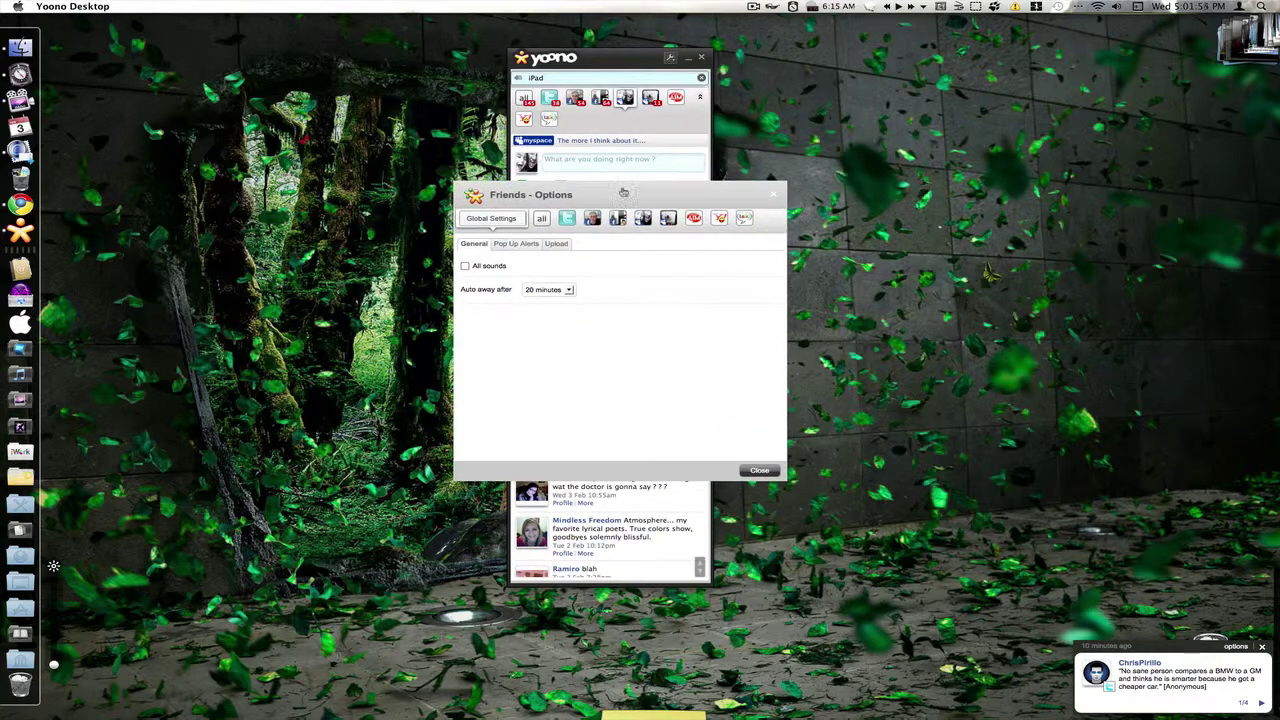
click(541, 218)
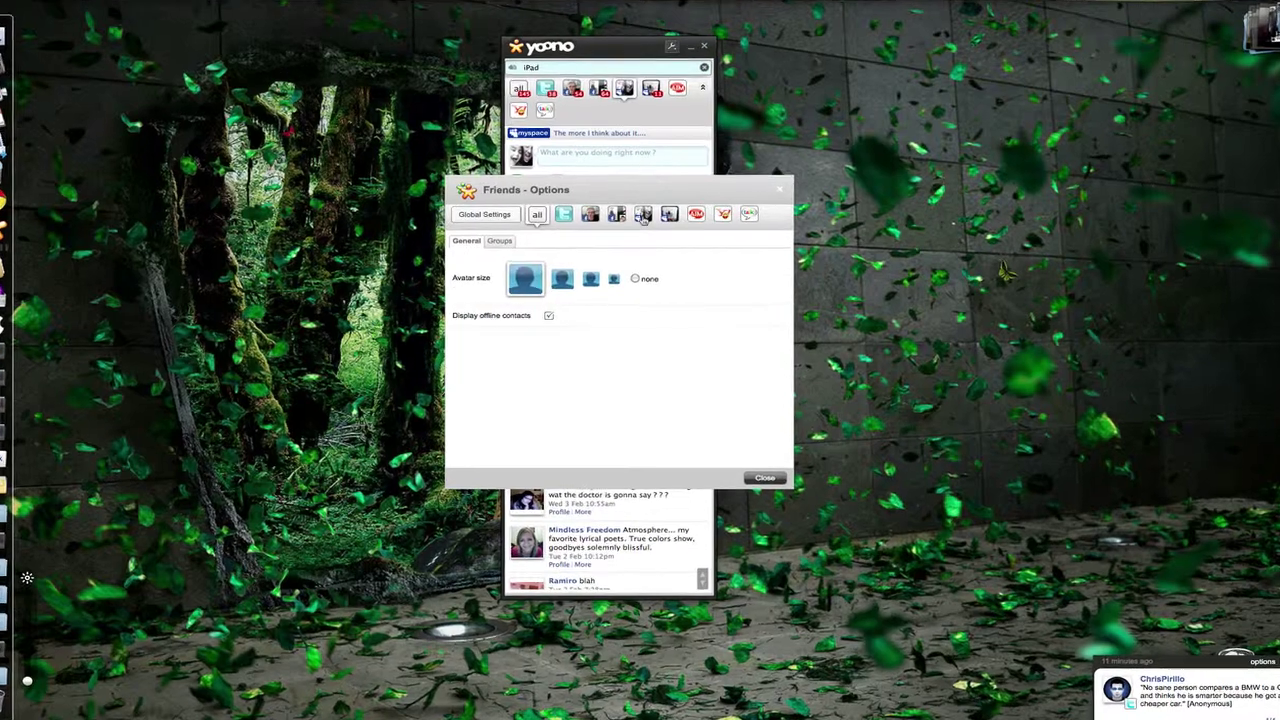
click(643, 218)
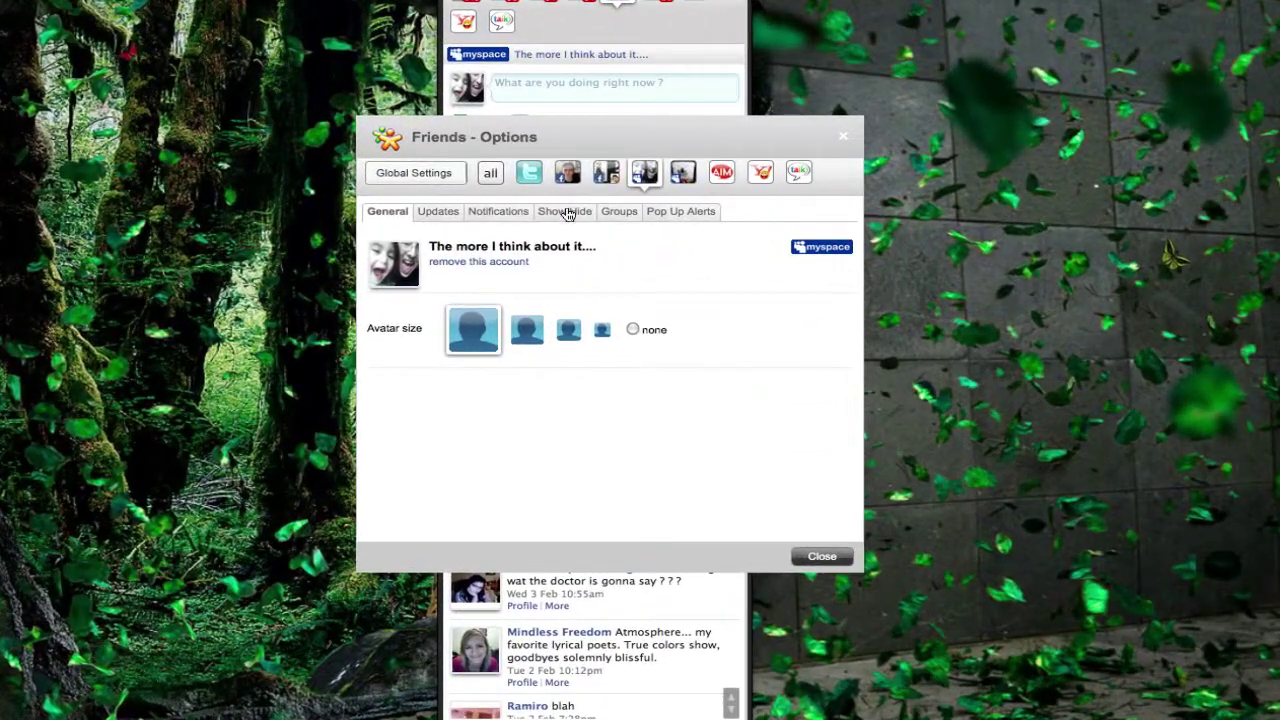
click(567, 214)
click(778, 301)
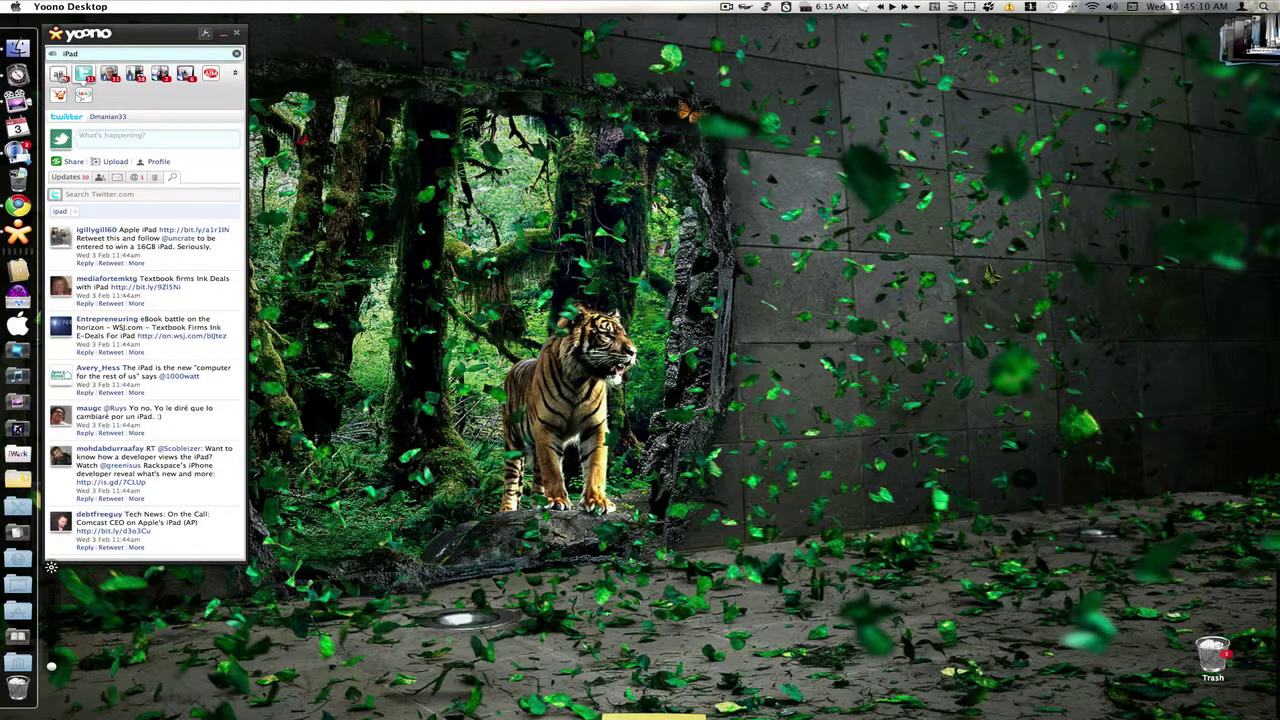
- Show all networks, switch to MySpace, and open the MySpace profile 'The more I think about it....'
click(60, 75)
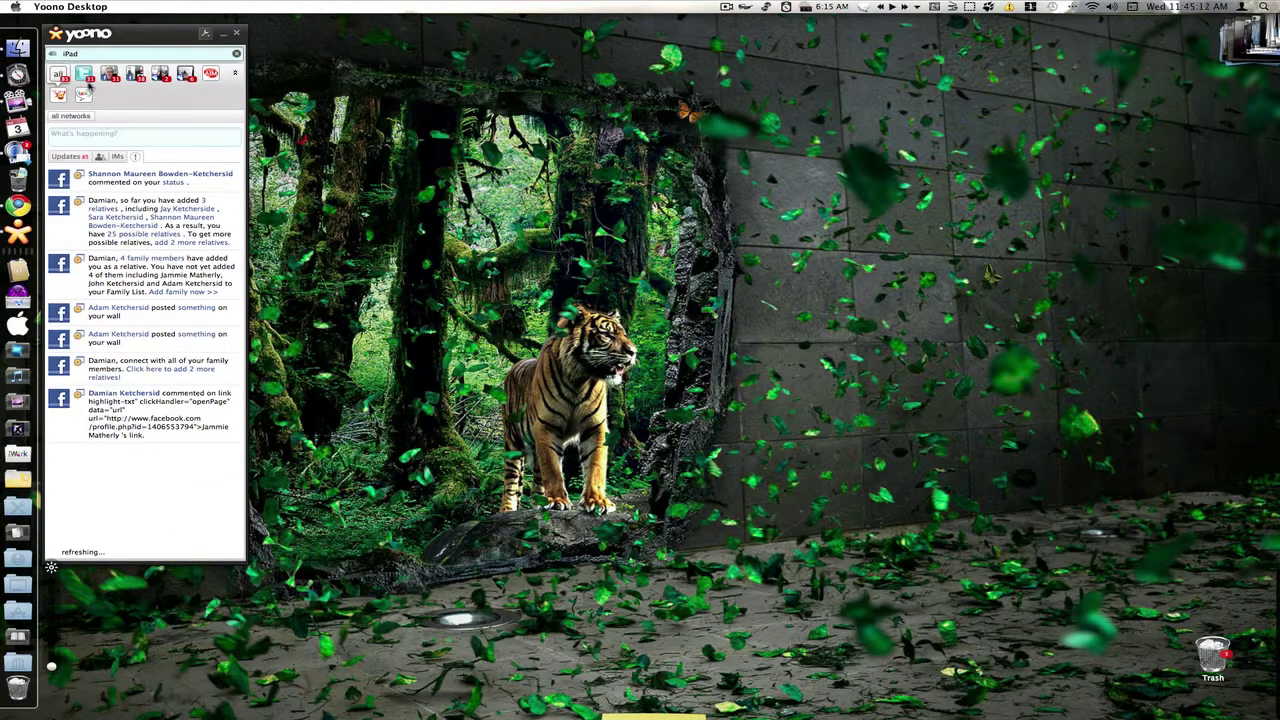
click(160, 74)
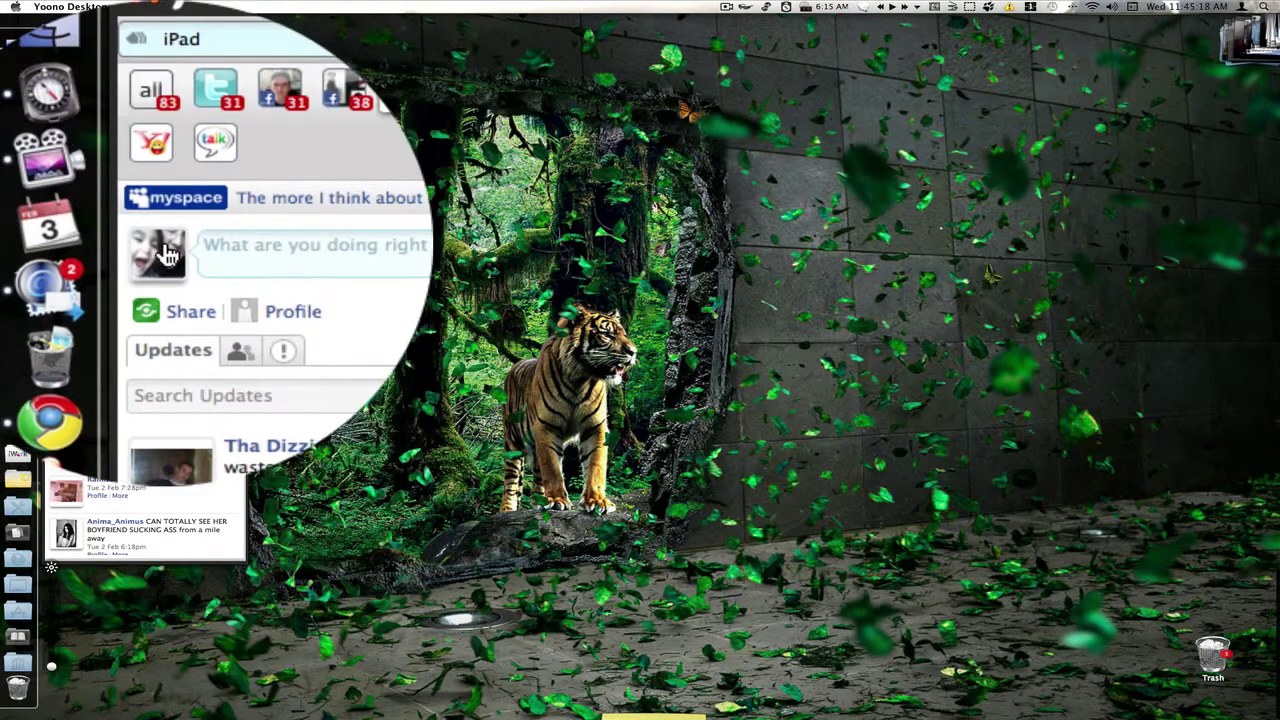
click(160, 252)
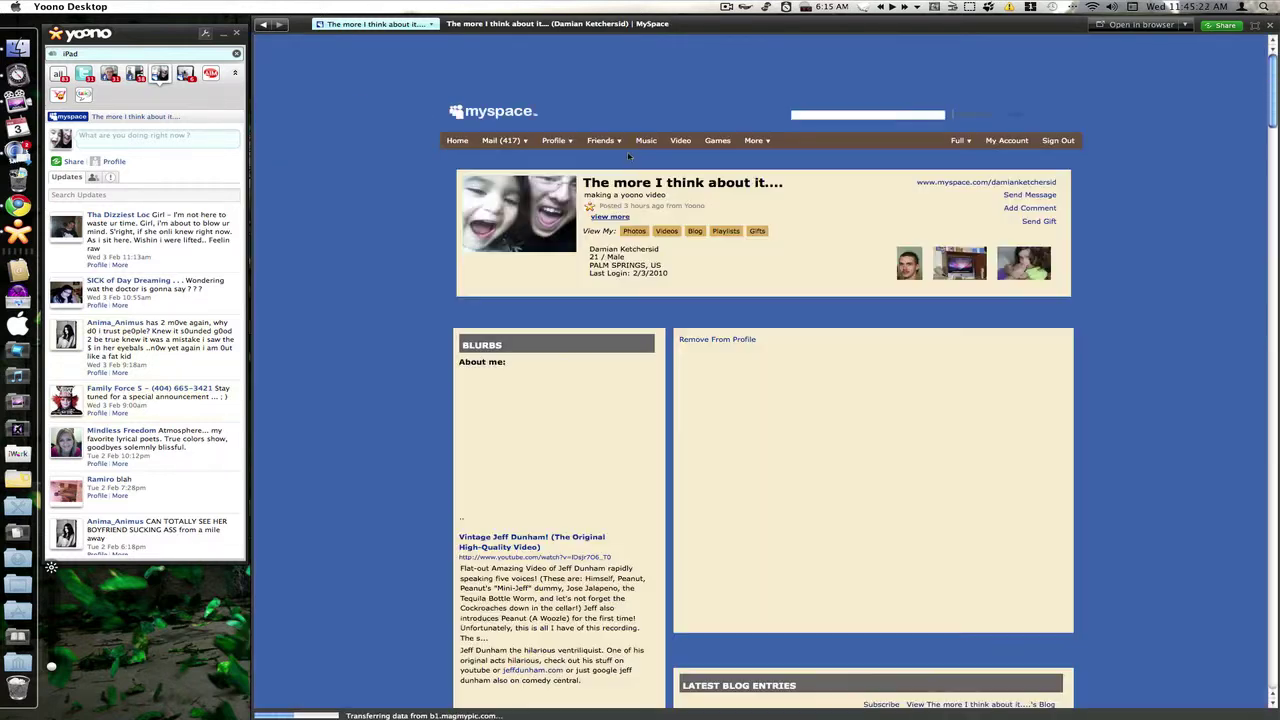
- Bring up the Yoono Desktop features page and the MySpace profile windows in Chrome
right_click(45, 205)
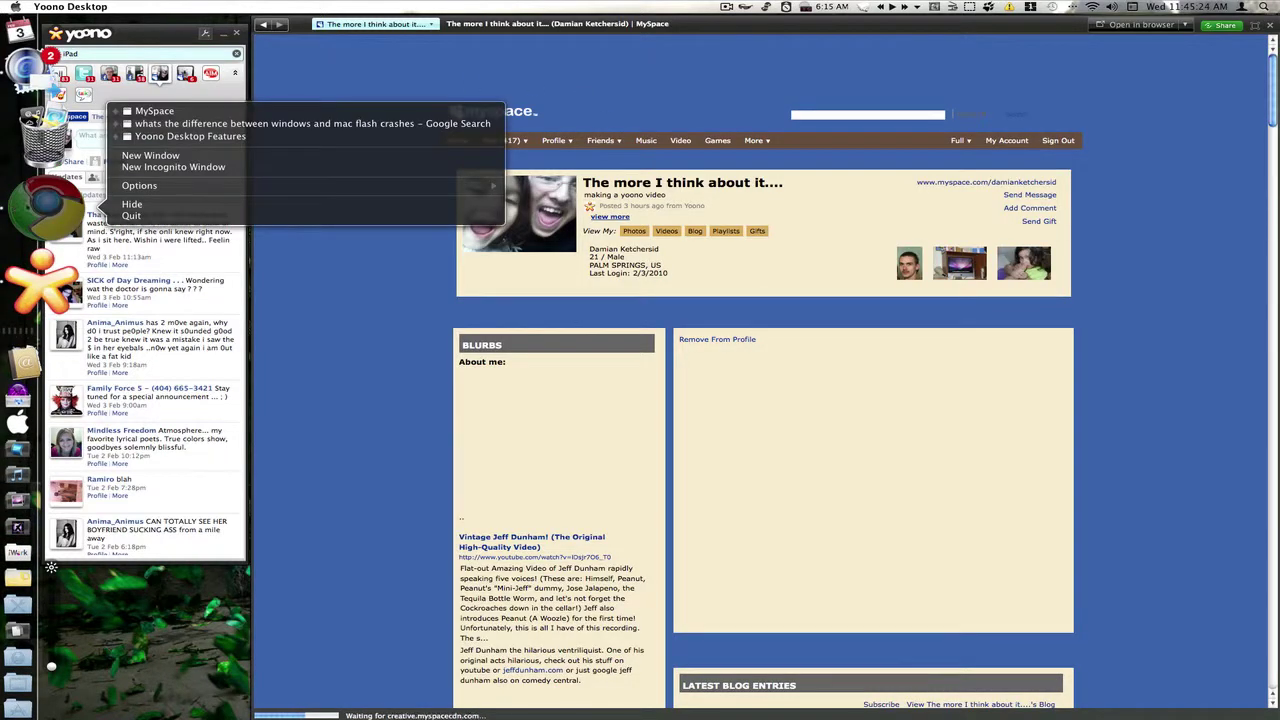
click(191, 132)
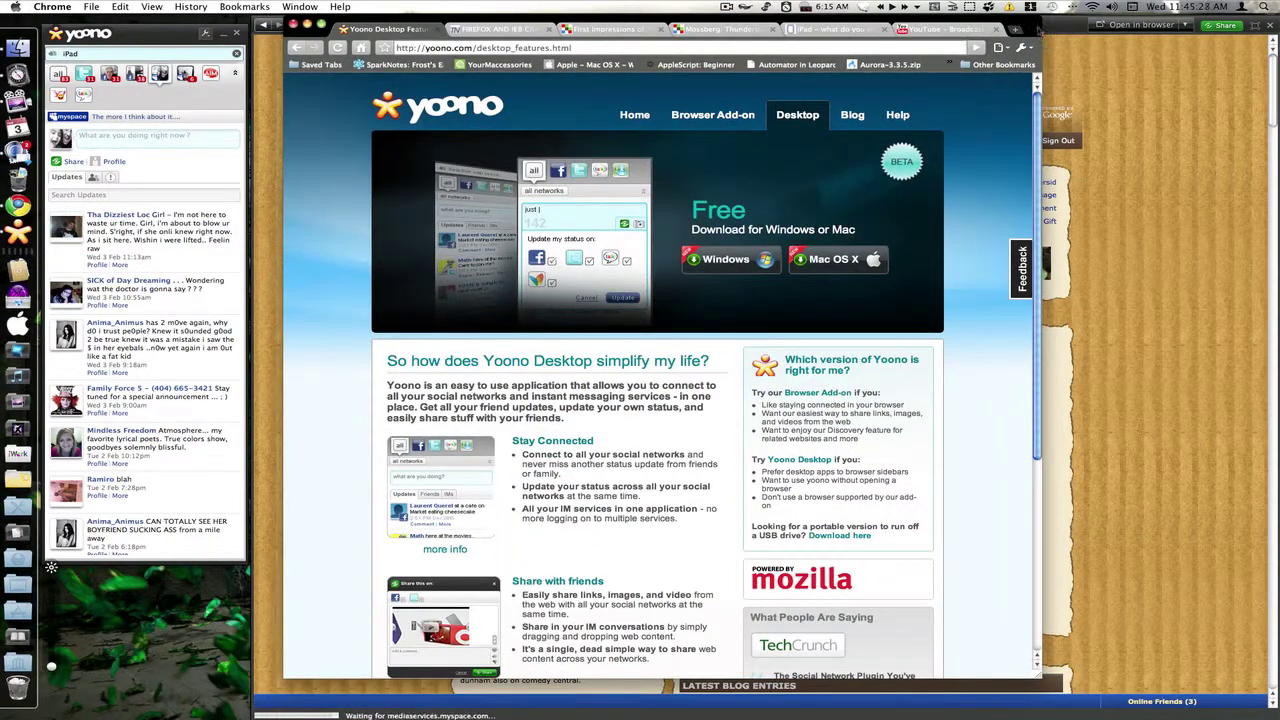
drag(1043, 44, 994, 70)
click(1062, 68)
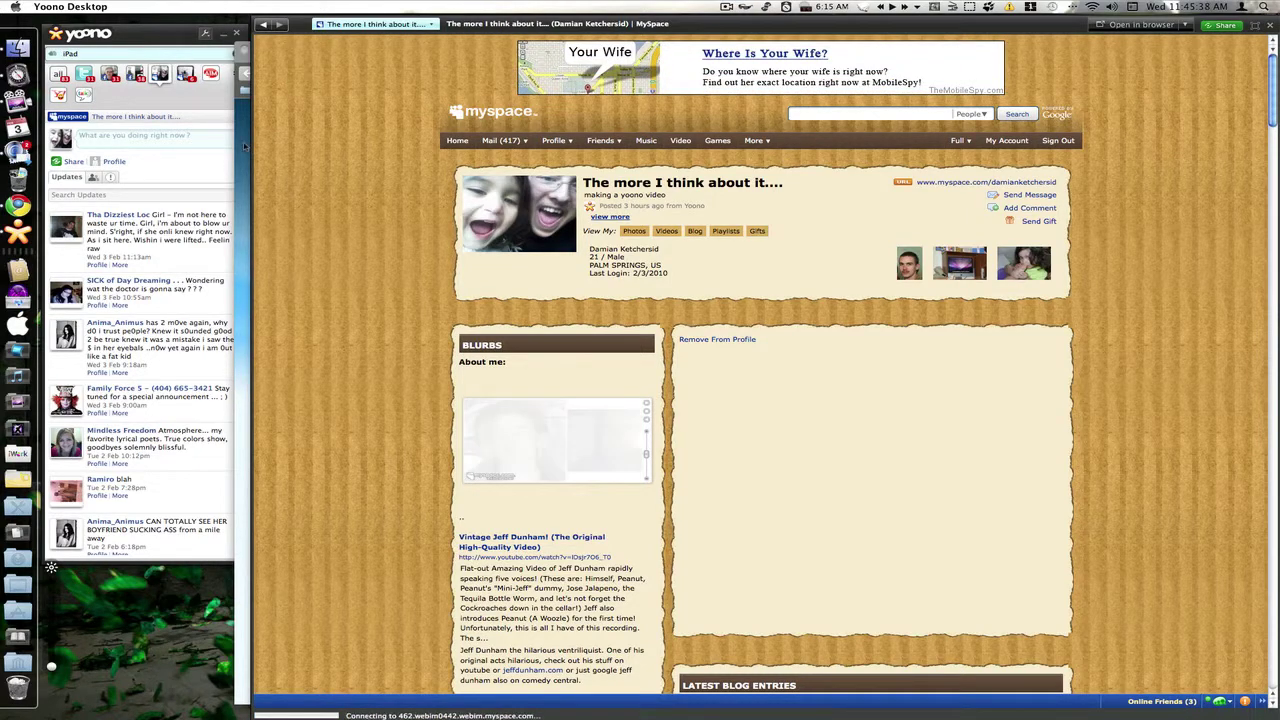
- Return to the features page, hide the browser windows, and show Yoono's all-networks feed
key(super+Tab)
key(super+Tab)
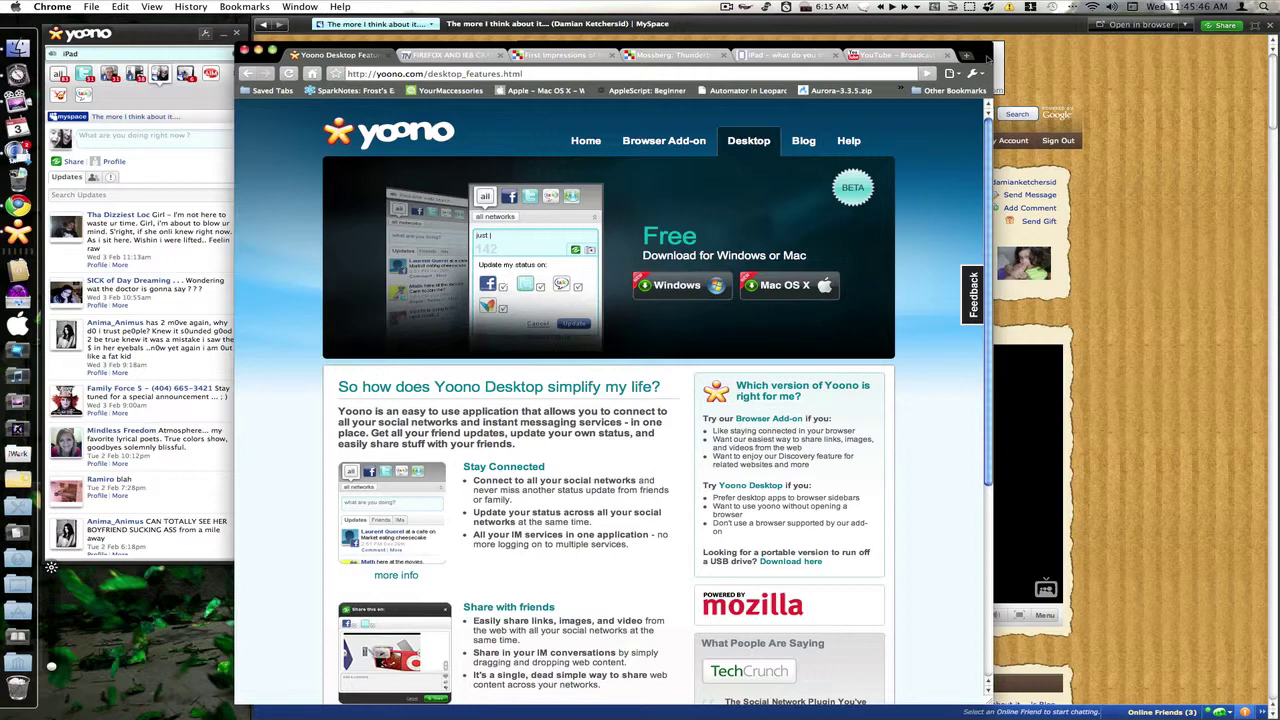
key(super+alt+h)
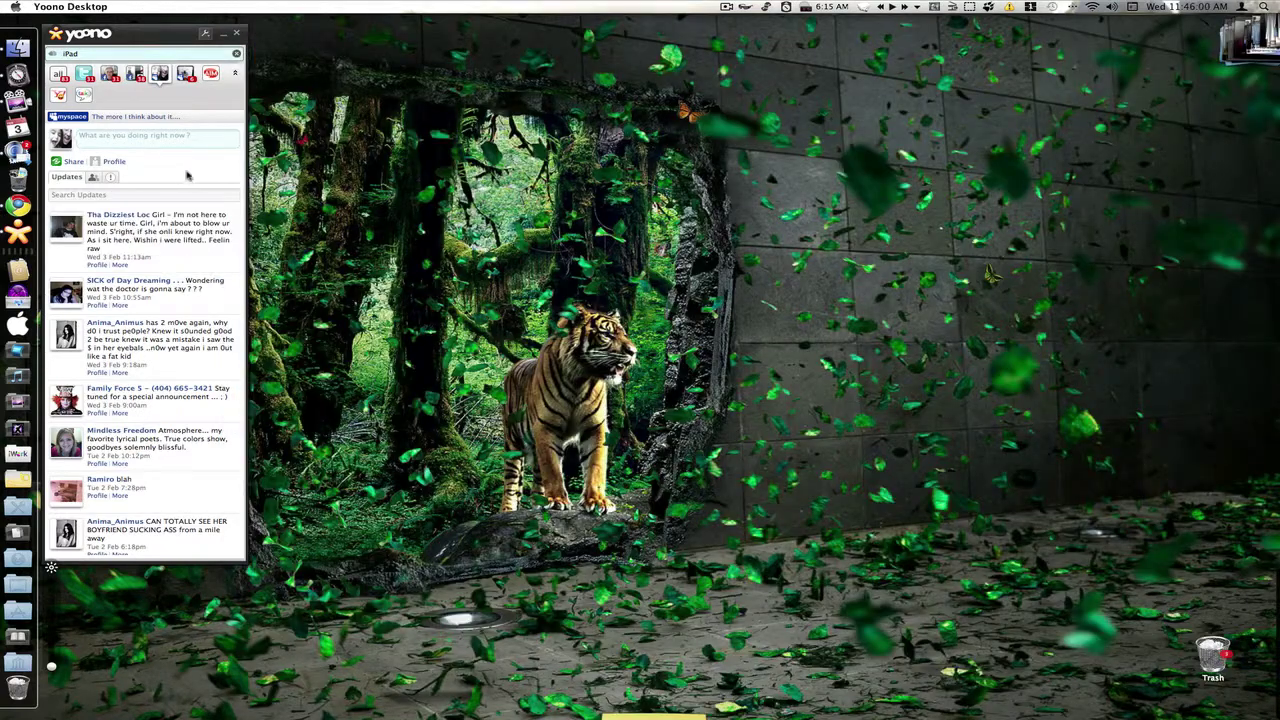
click(60, 74)
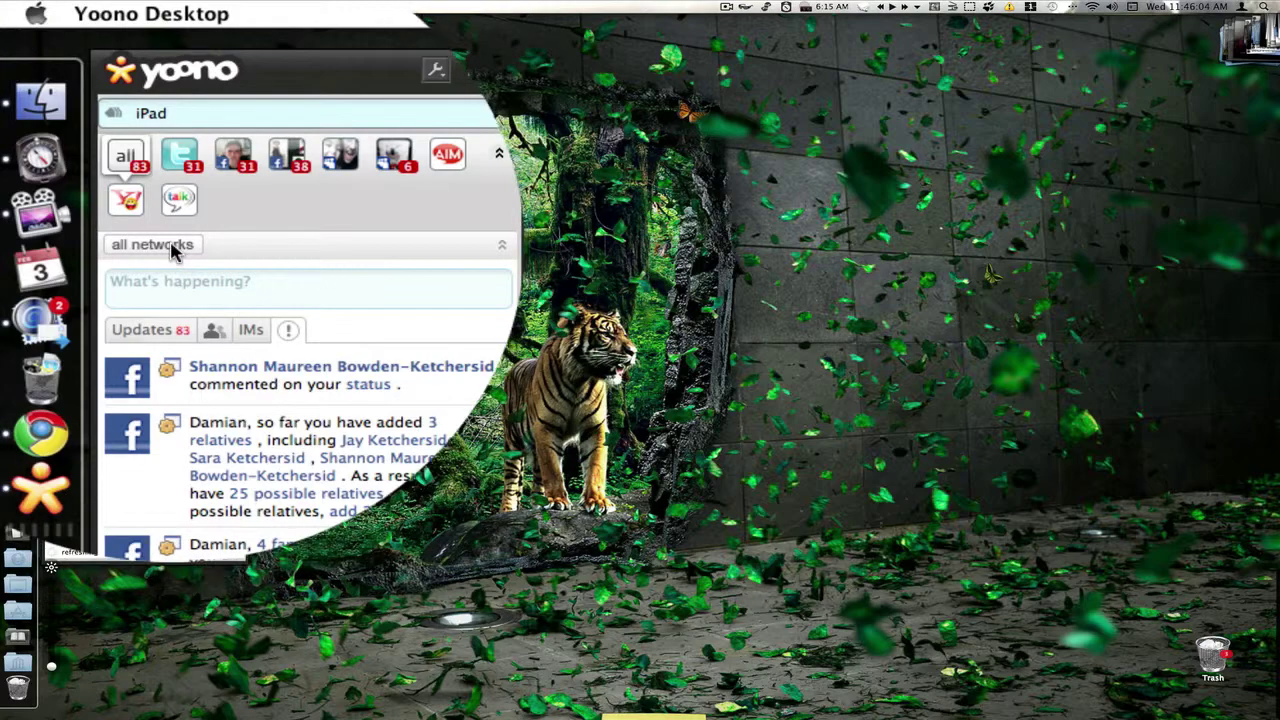
- Write 'video yoono' as a new status and send it to the ticked networks
click(172, 246)
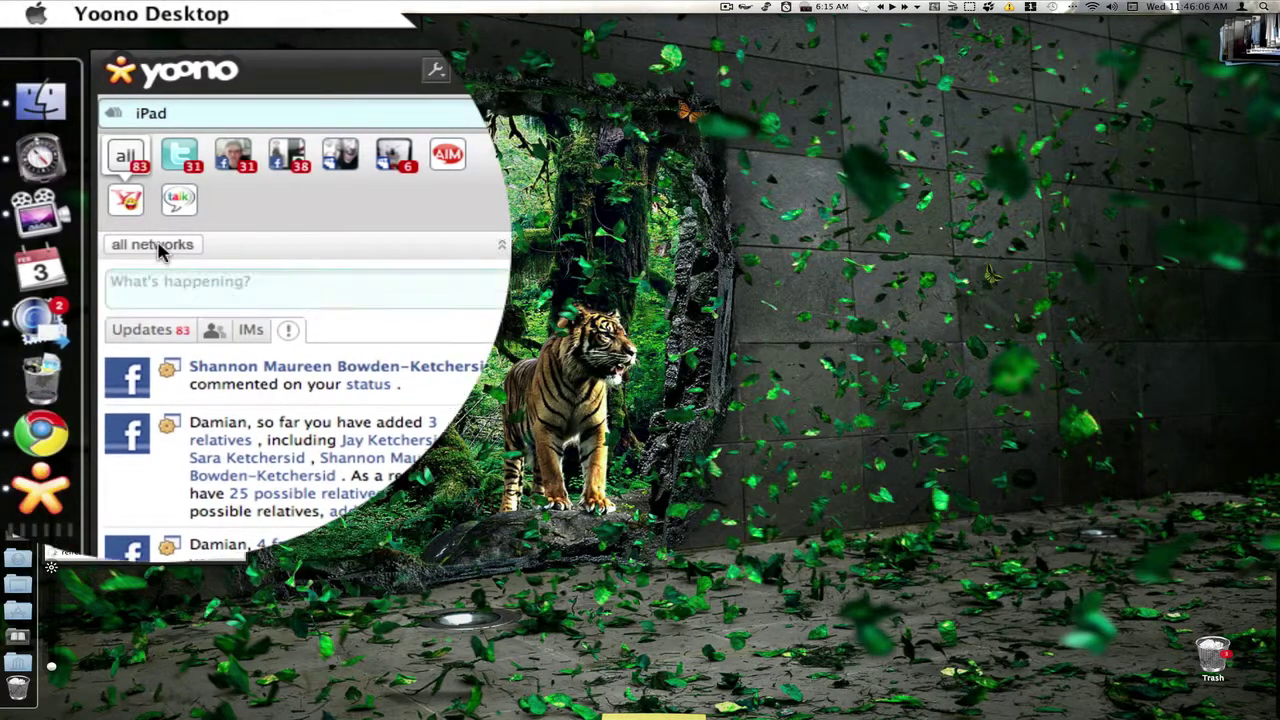
click(217, 286)
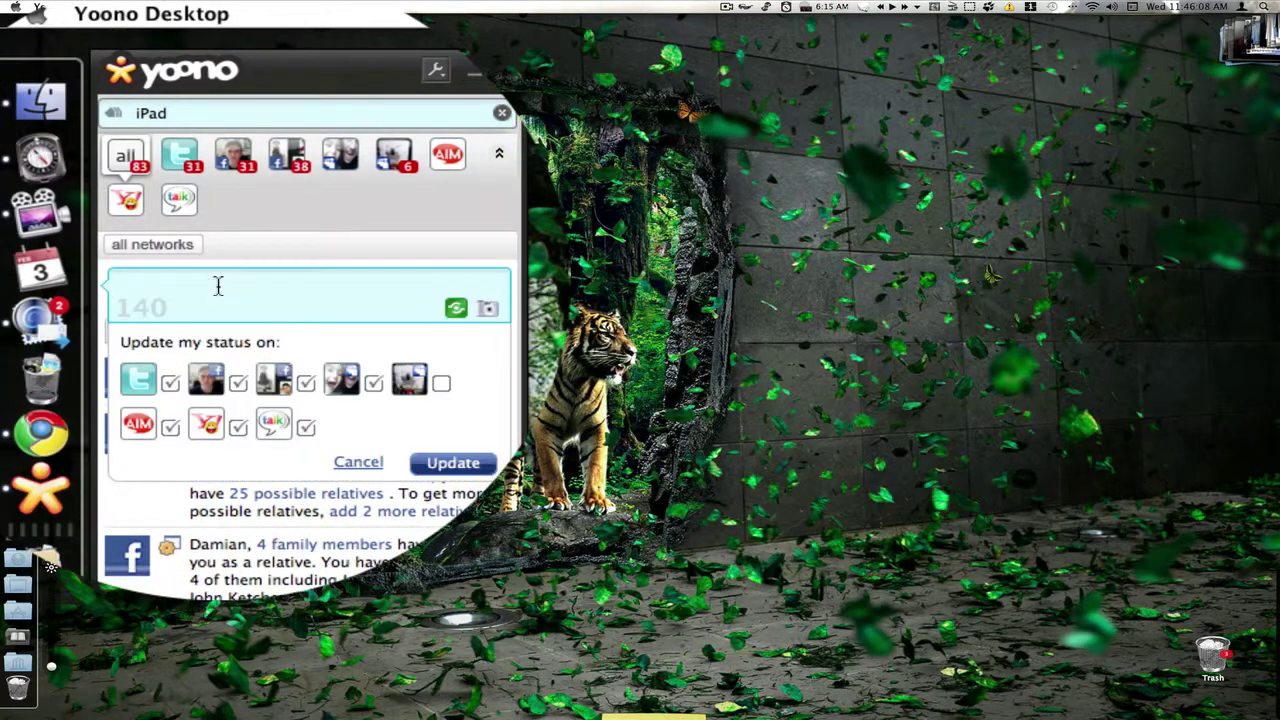
text(video )
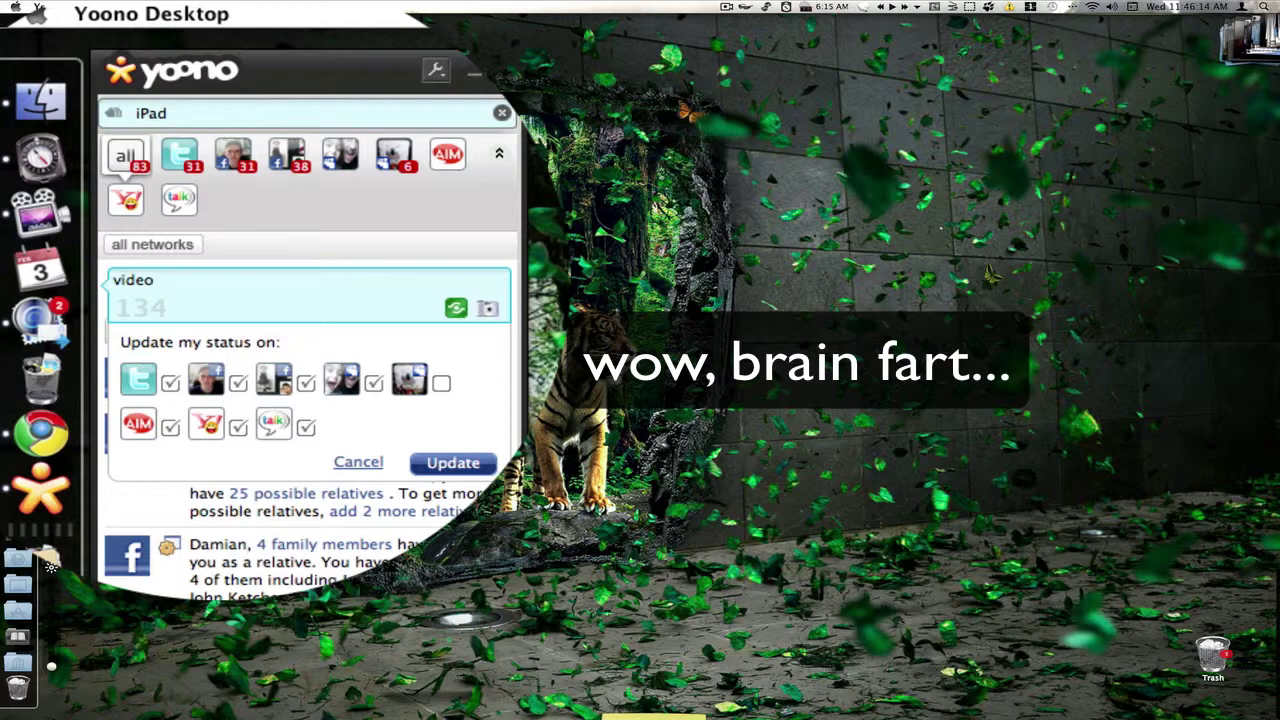
text(yoono)
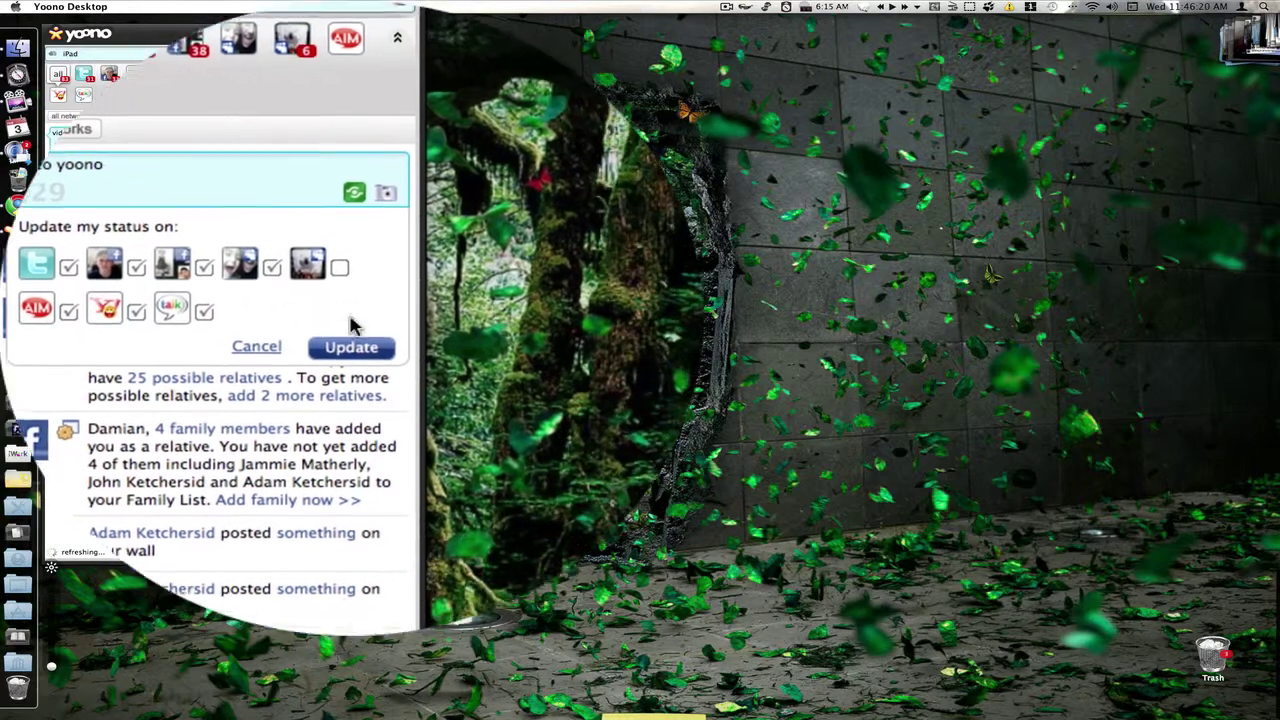
click(352, 324)
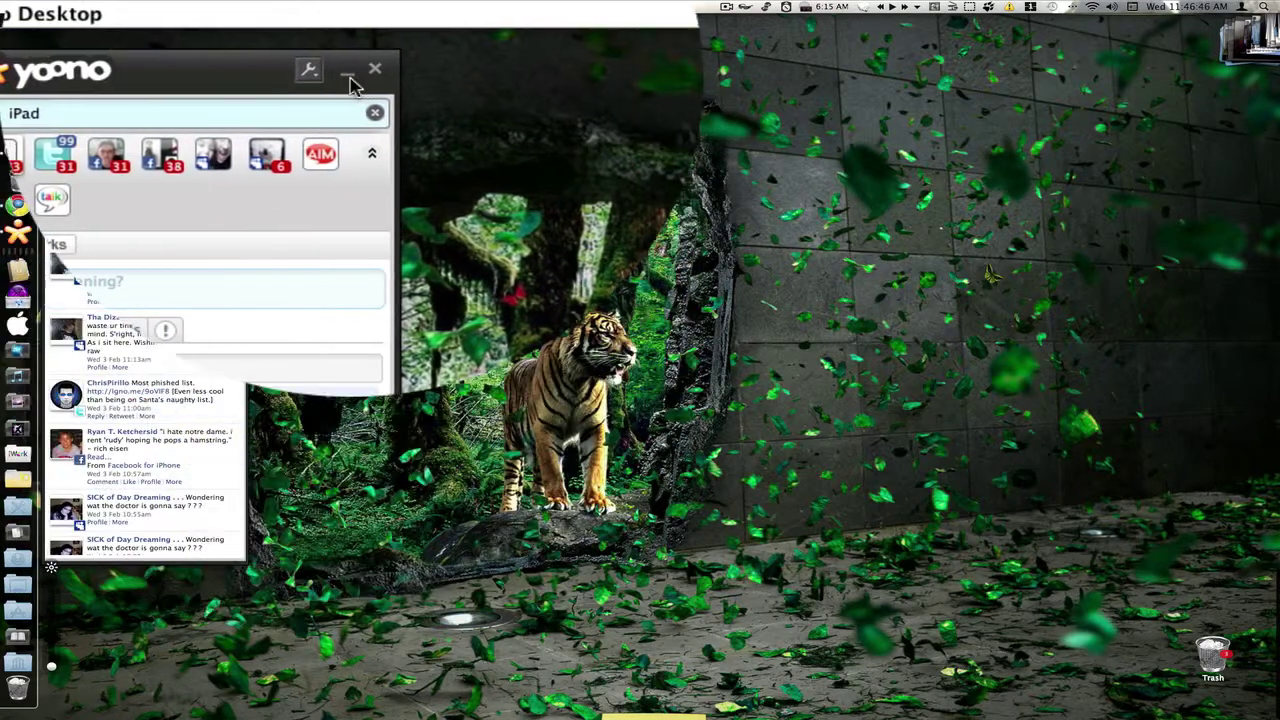
- Open Friends - Options from the wrench menu and move the window slightly left
click(358, 70)
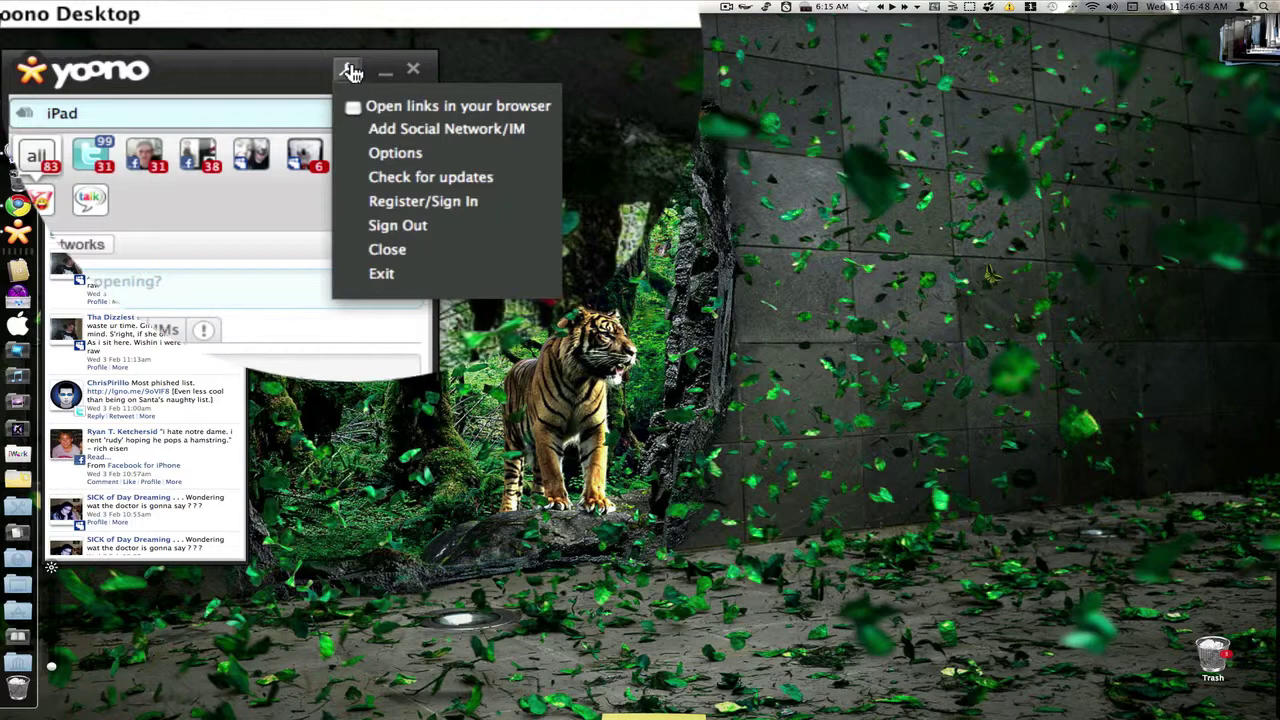
click(394, 153)
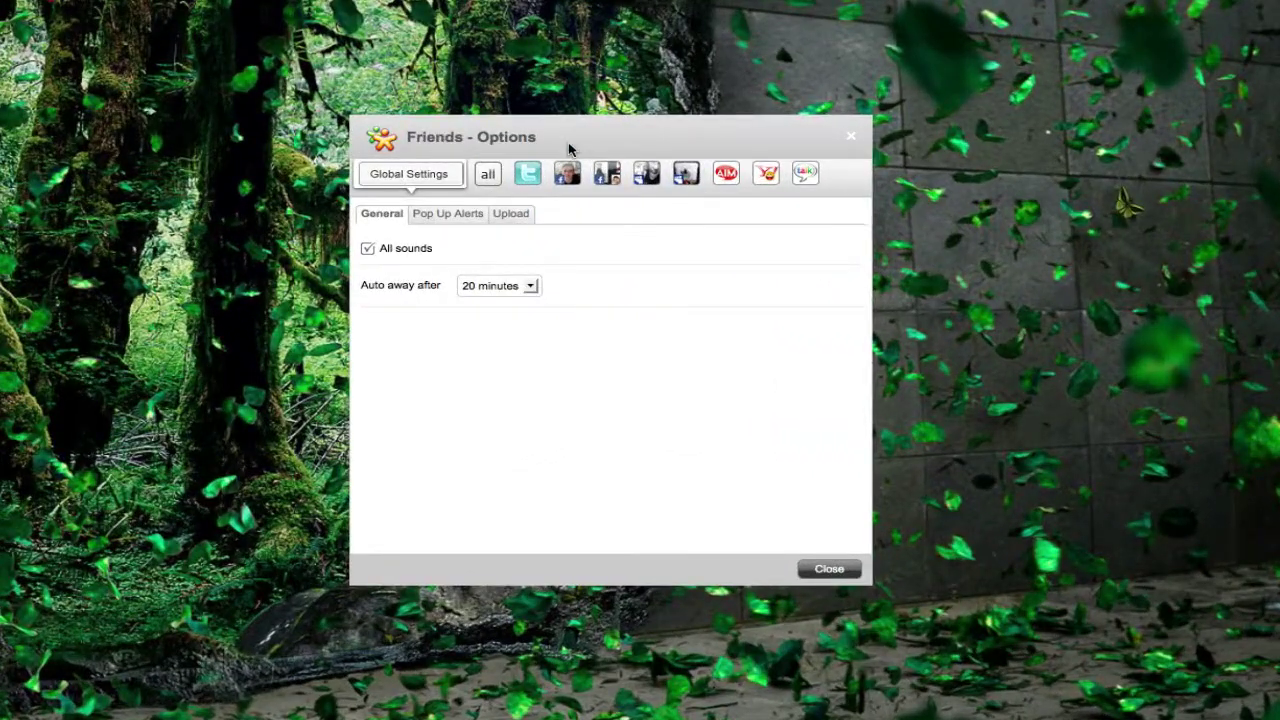
drag(568, 149, 554, 148)
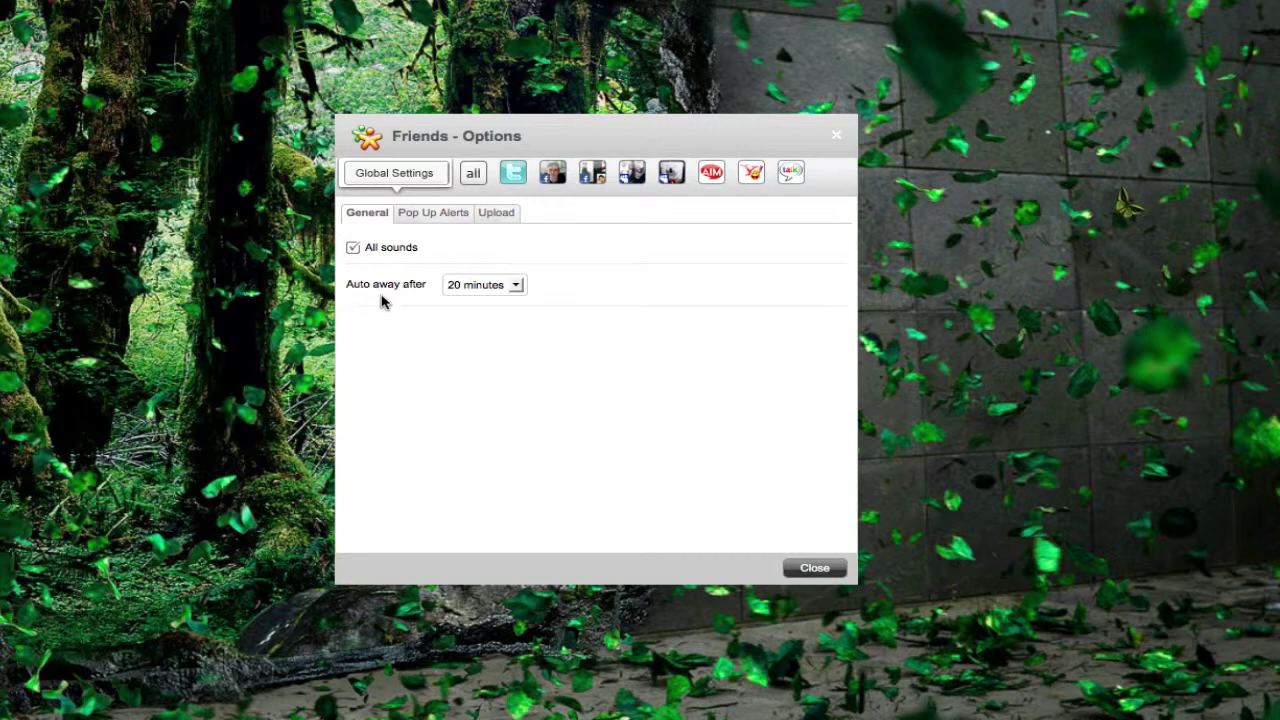
- On Pop Up Alerts, try the Corkpop and Ping default alert sounds
click(440, 219)
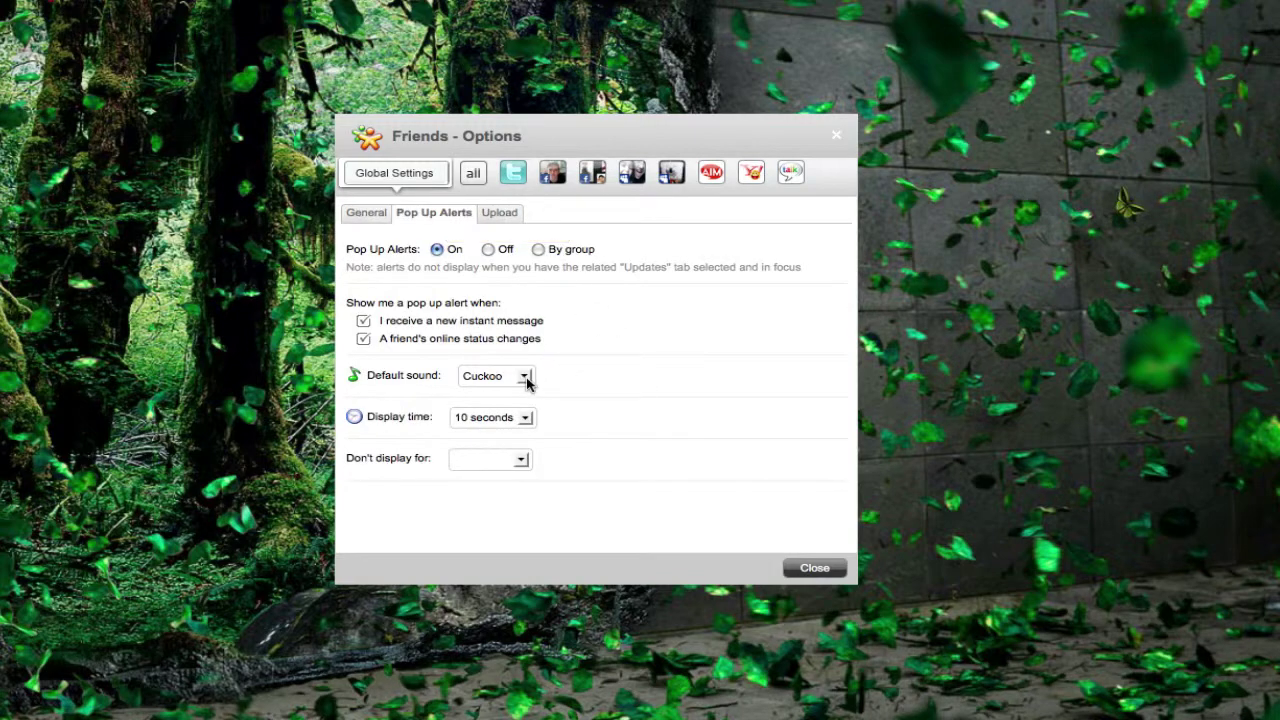
click(525, 376)
click(523, 419)
click(518, 378)
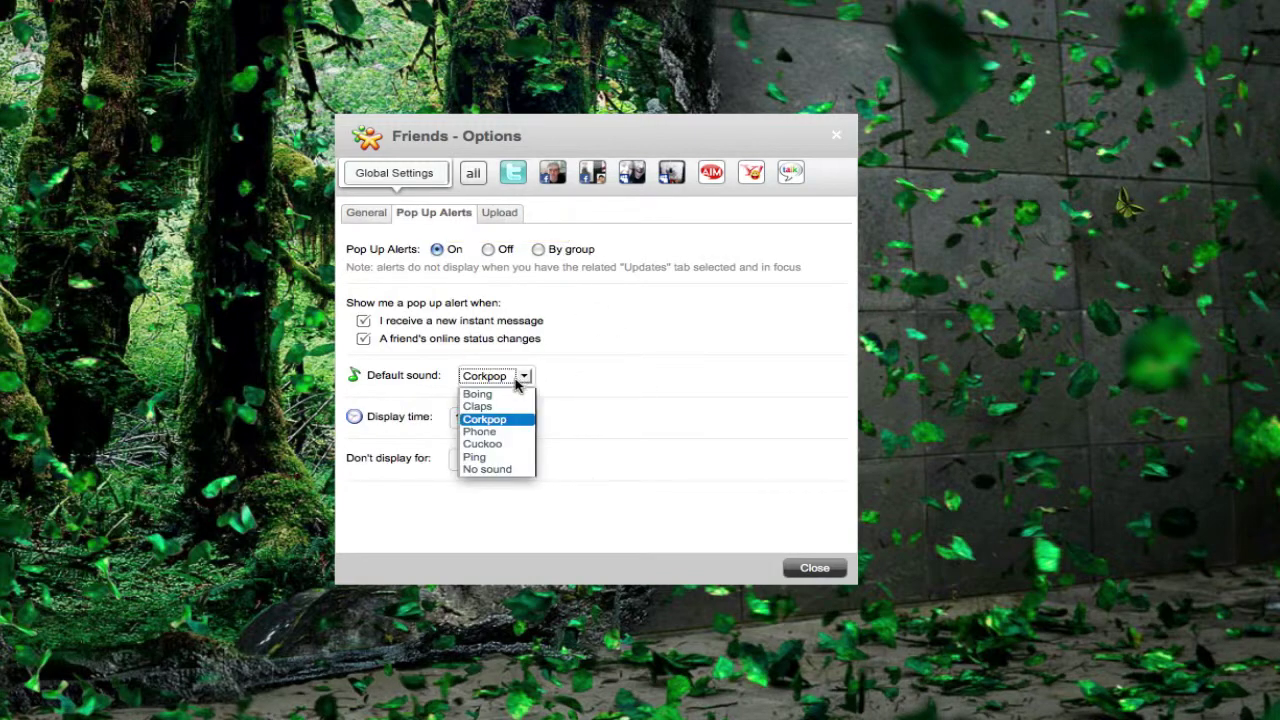
click(505, 457)
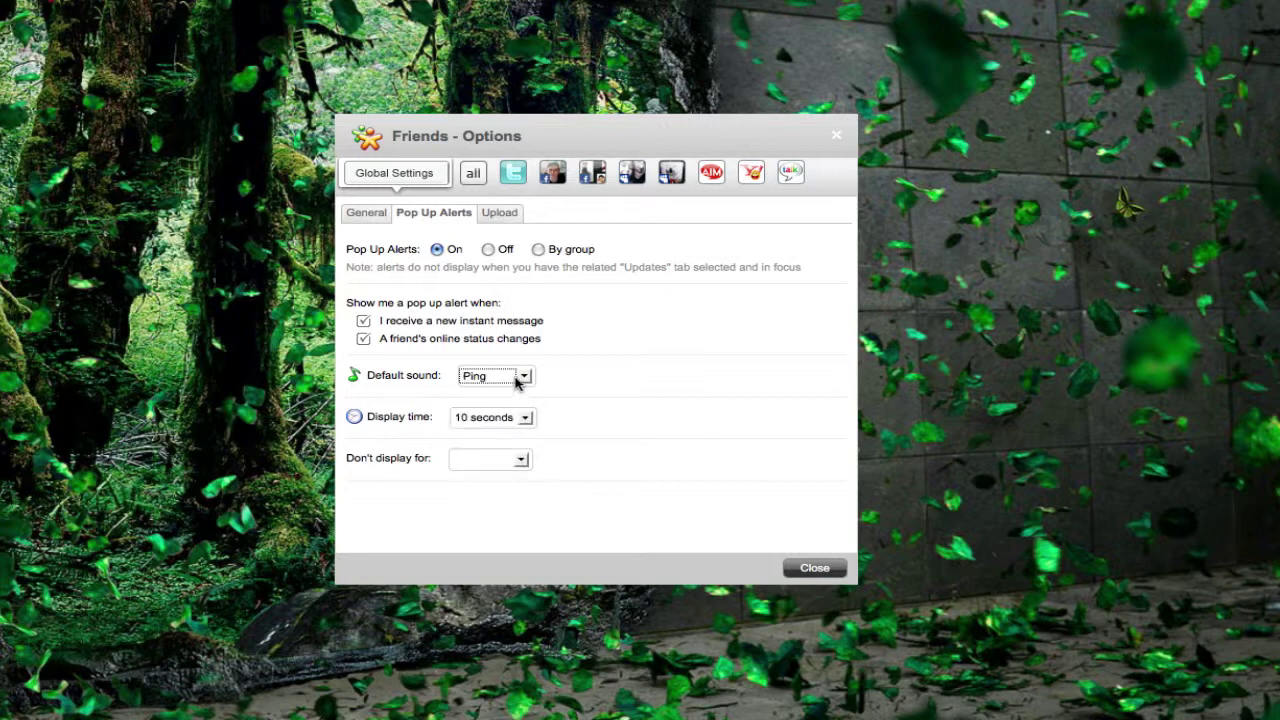
- Set the alert sound back to Cuckoo, make alerts By group, and show Upload settings
click(522, 376)
click(514, 446)
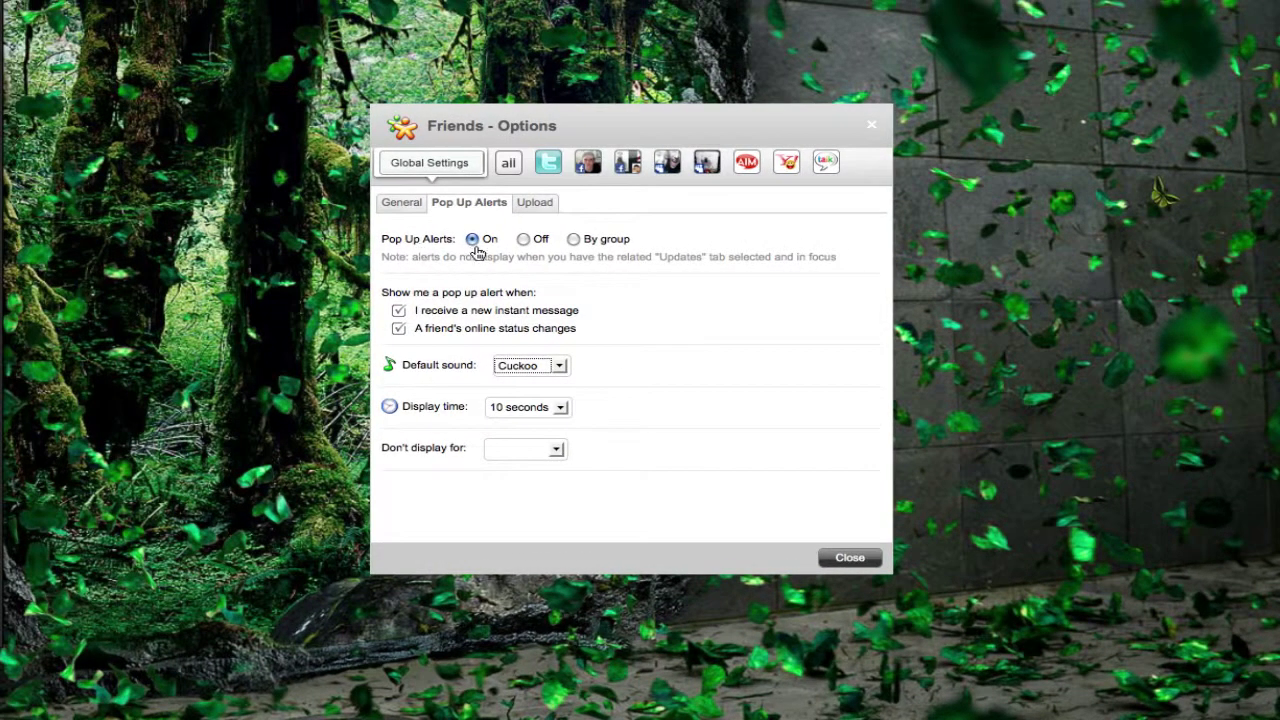
click(574, 240)
click(531, 203)
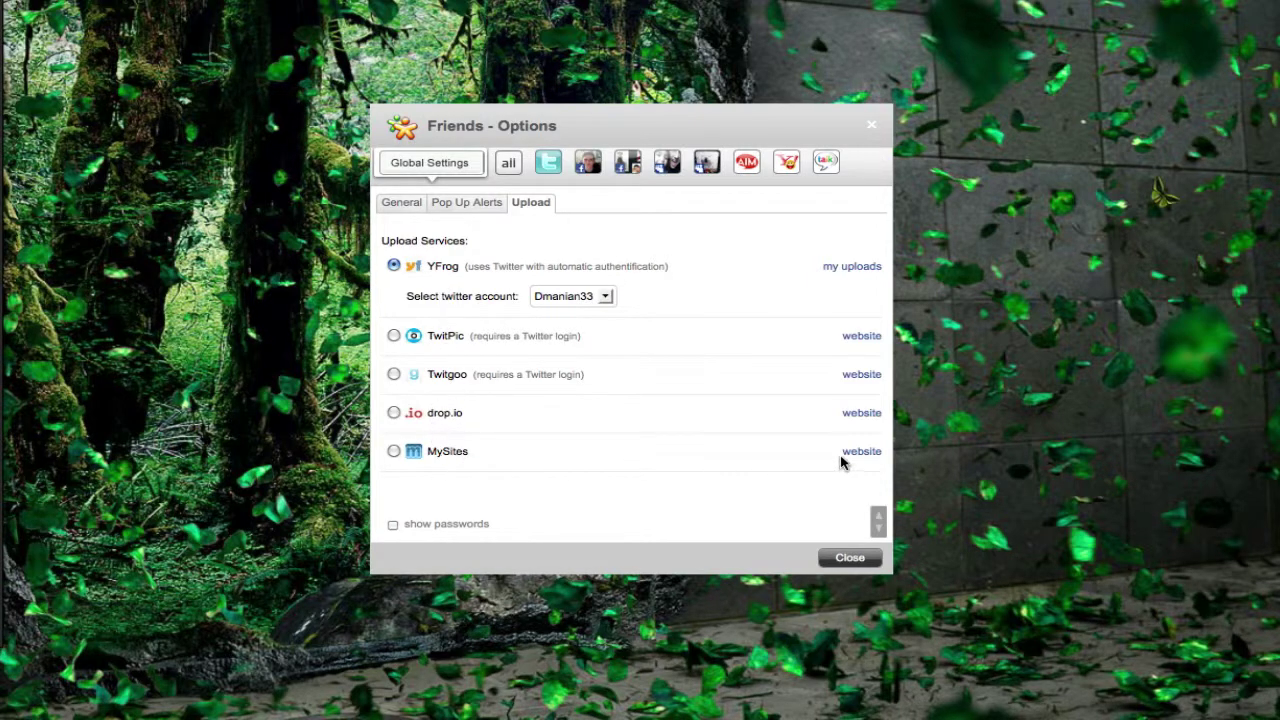
- In the all-accounts settings, preview medium and smallest avatar sizes, keeping the largest
click(510, 156)
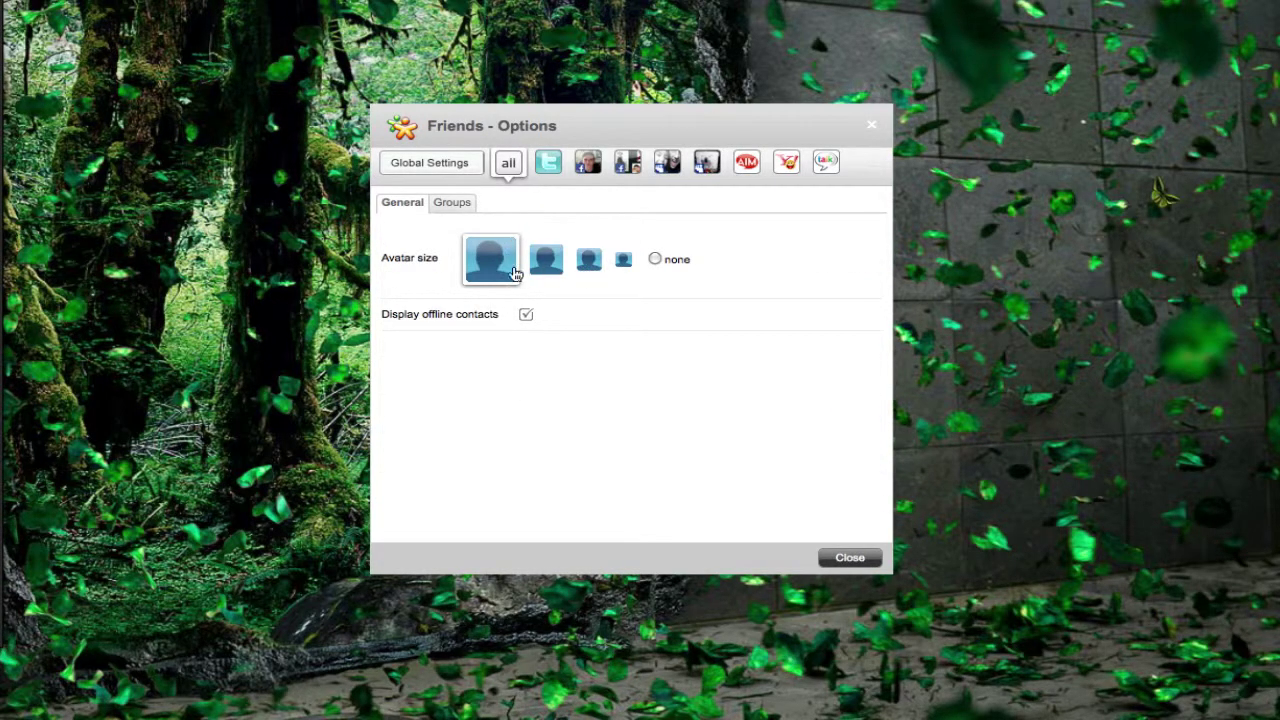
click(545, 262)
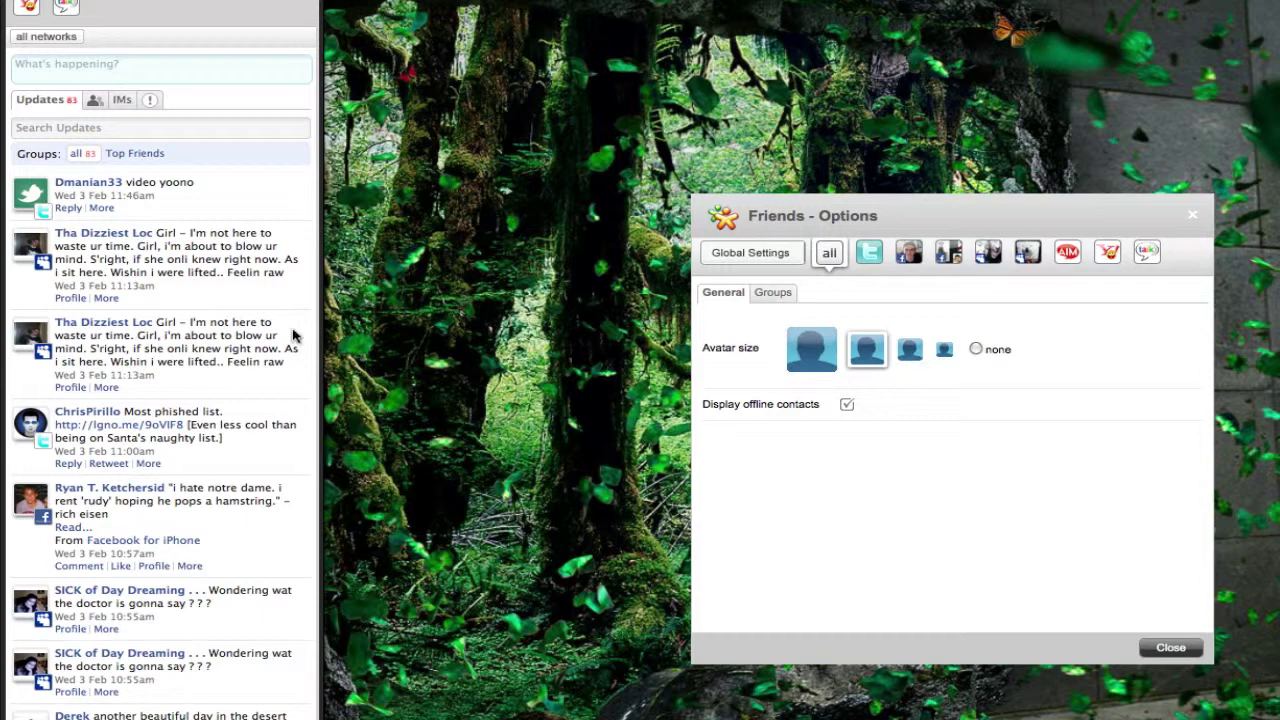
click(947, 353)
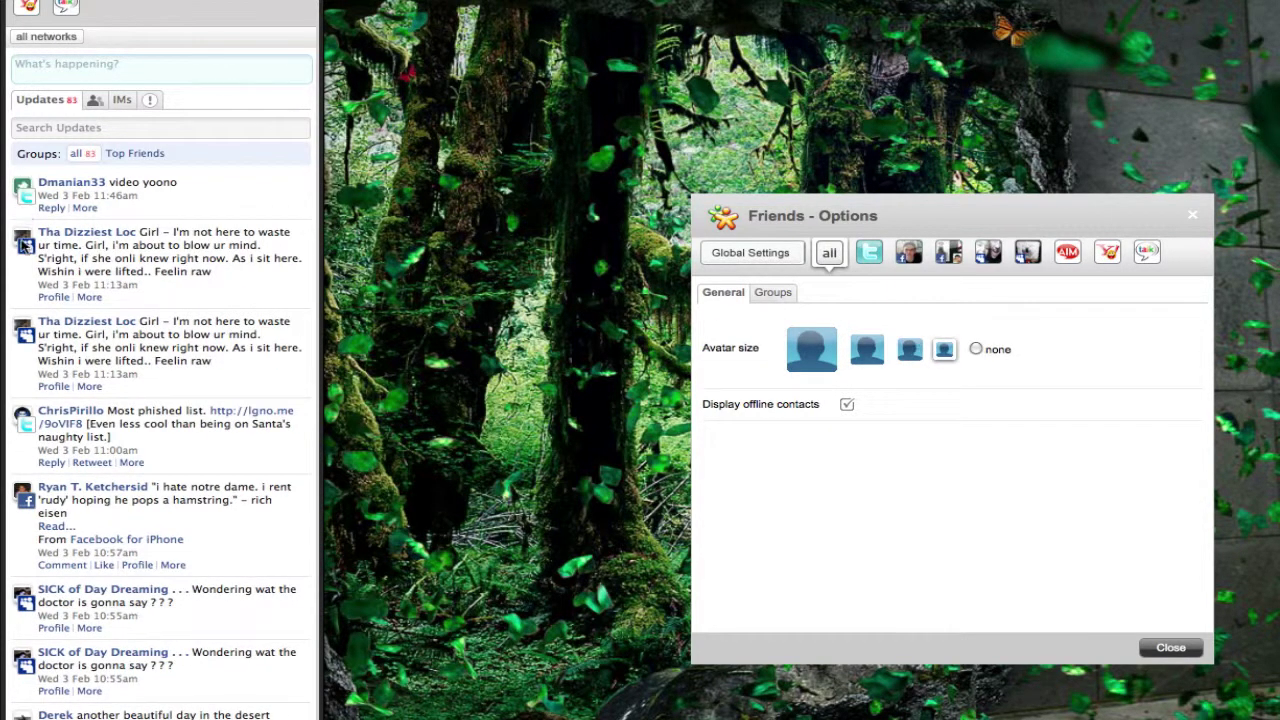
click(800, 362)
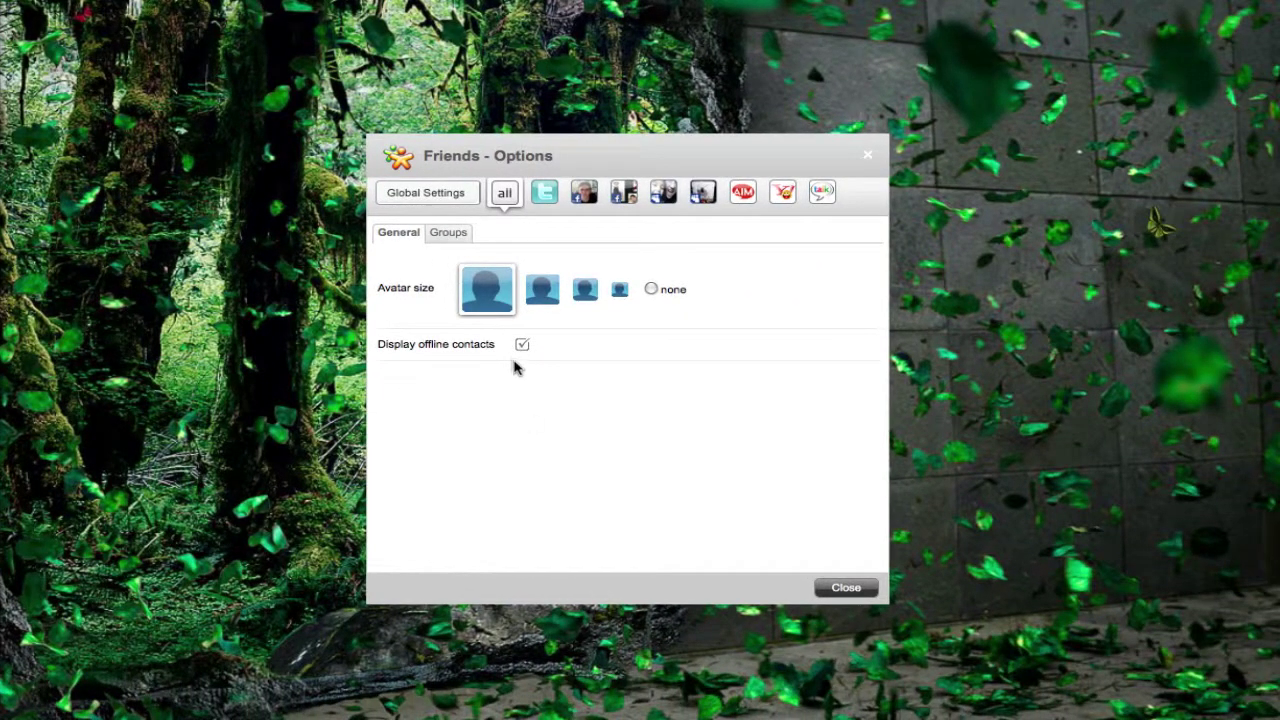
click(544, 199)
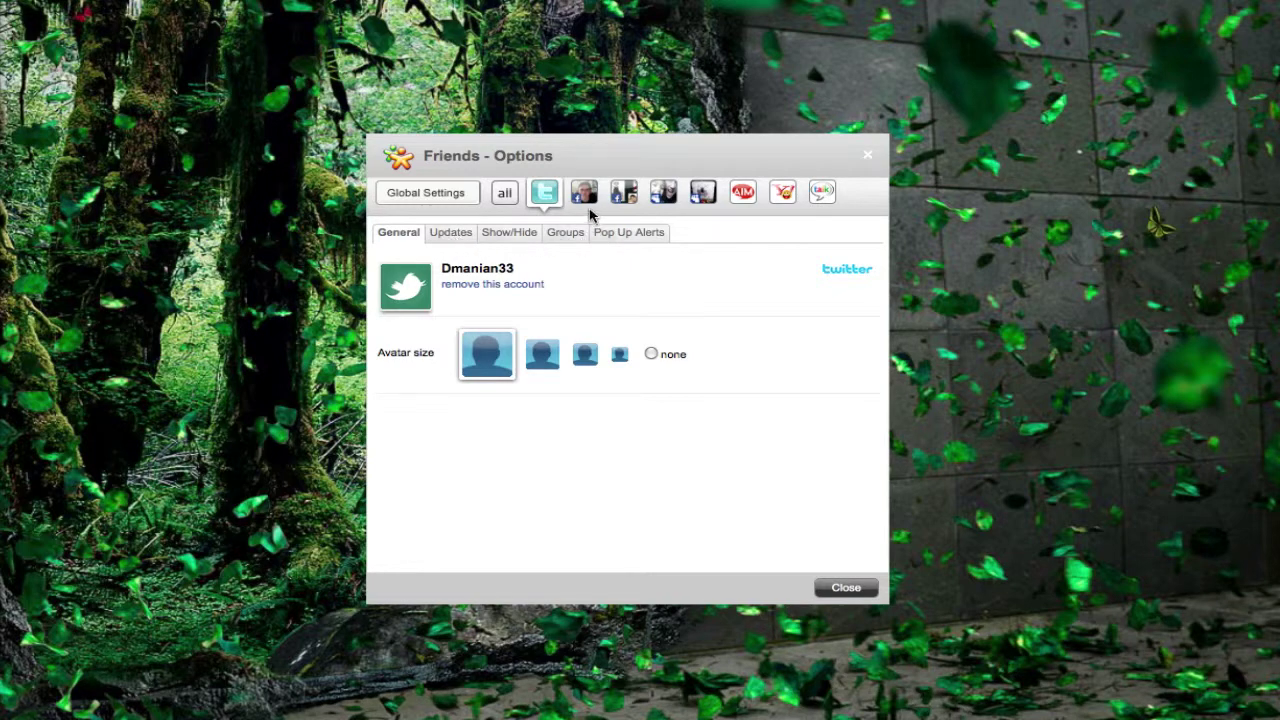
- Browse the Facebook, AIM, MySpace and other account settings, then return to Twitter
click(583, 194)
click(624, 197)
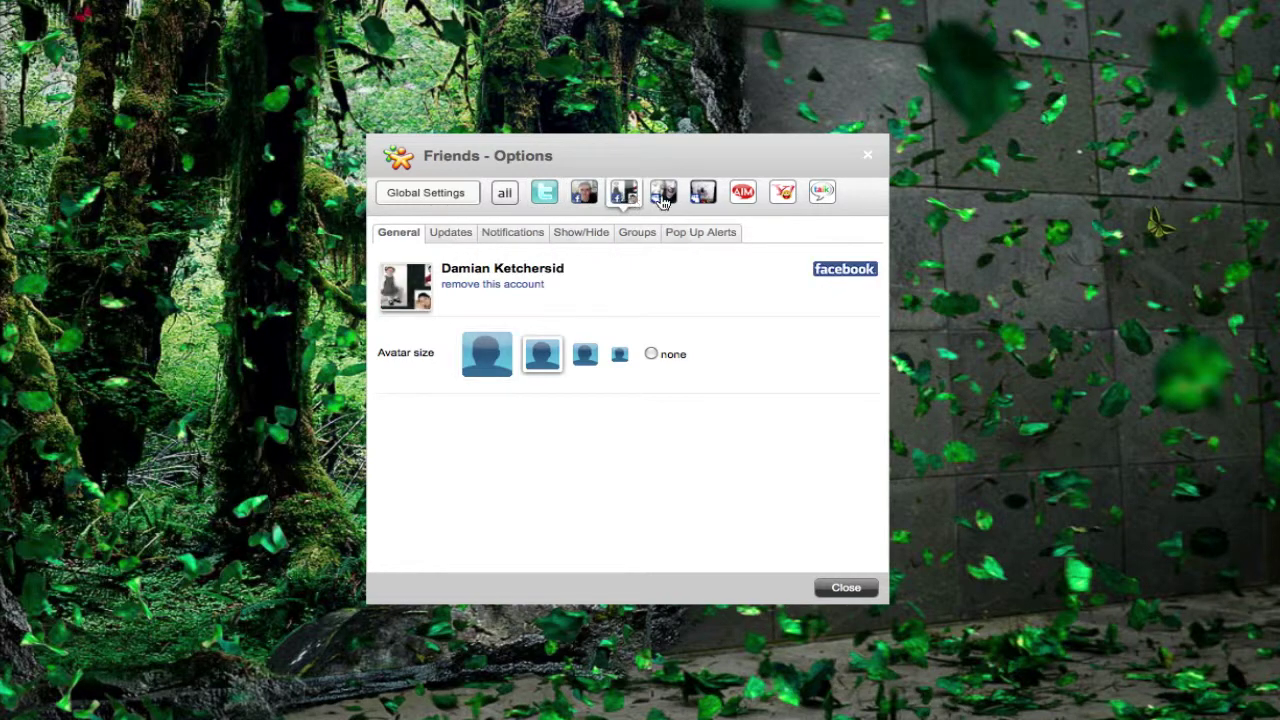
click(663, 197)
click(703, 195)
click(742, 194)
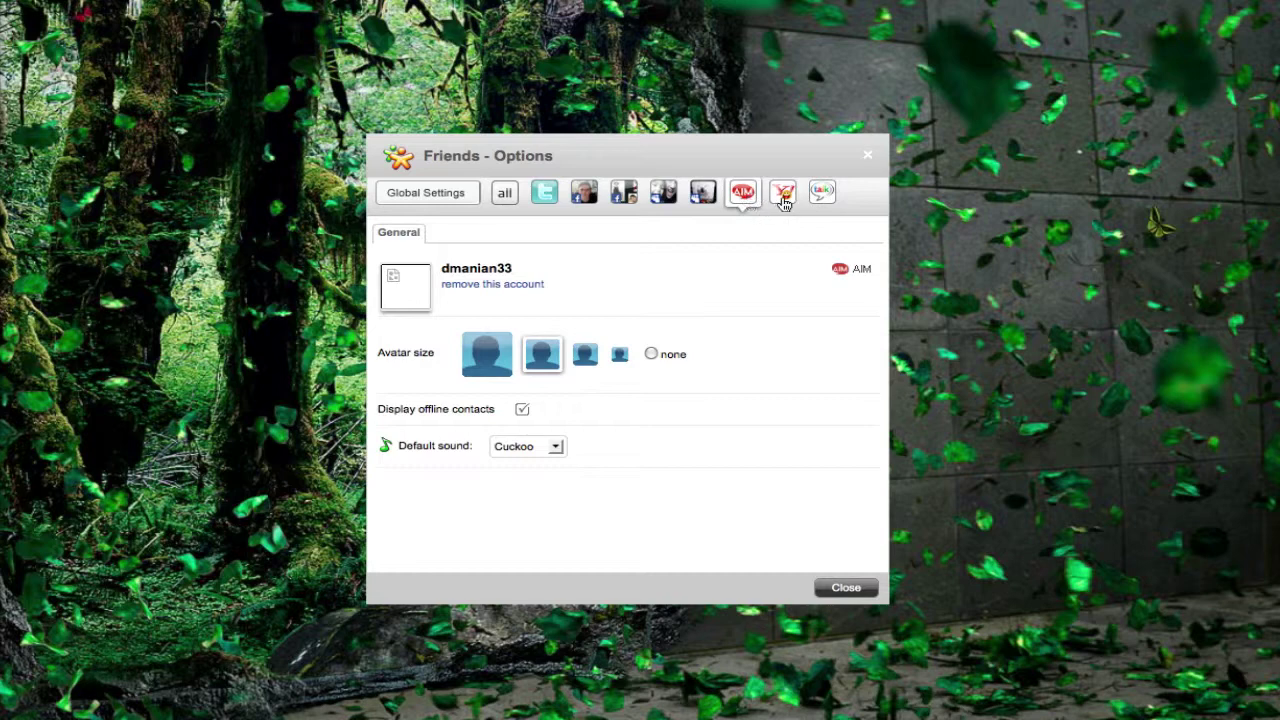
click(703, 195)
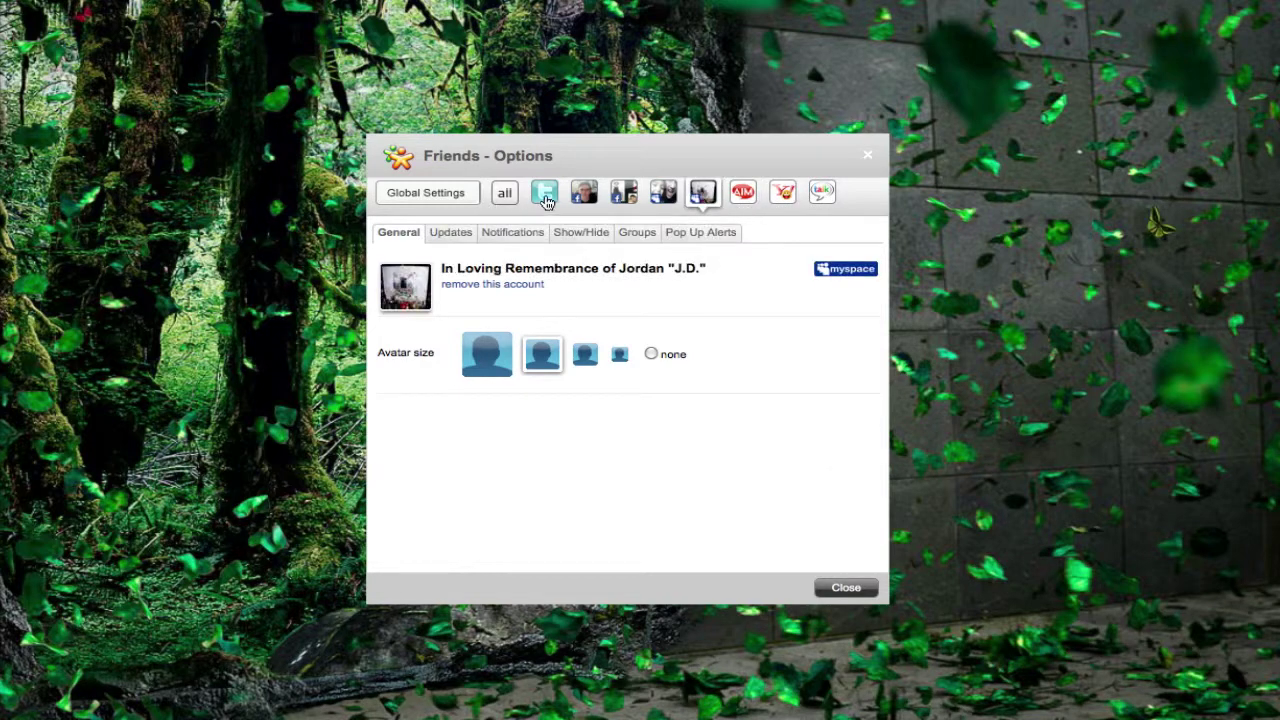
click(545, 197)
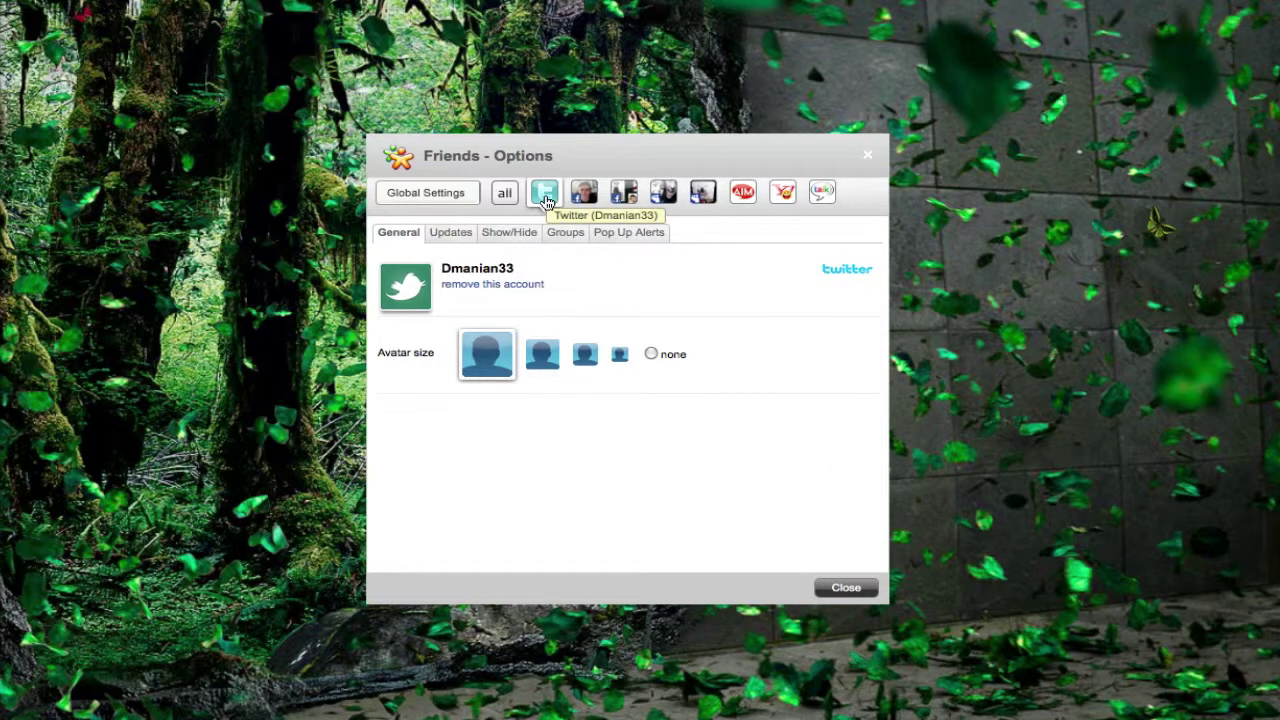
- View the Twitter account's Updates, Show/Hide and Groups settings
click(450, 233)
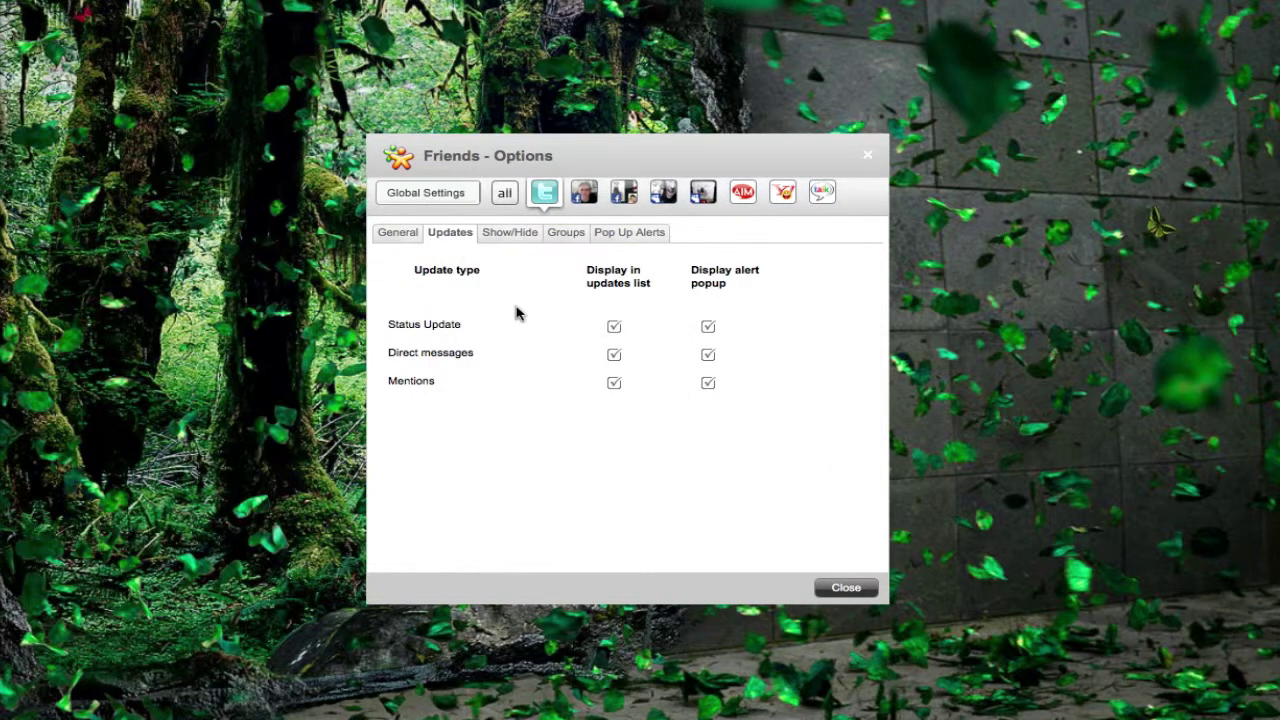
click(518, 233)
click(558, 235)
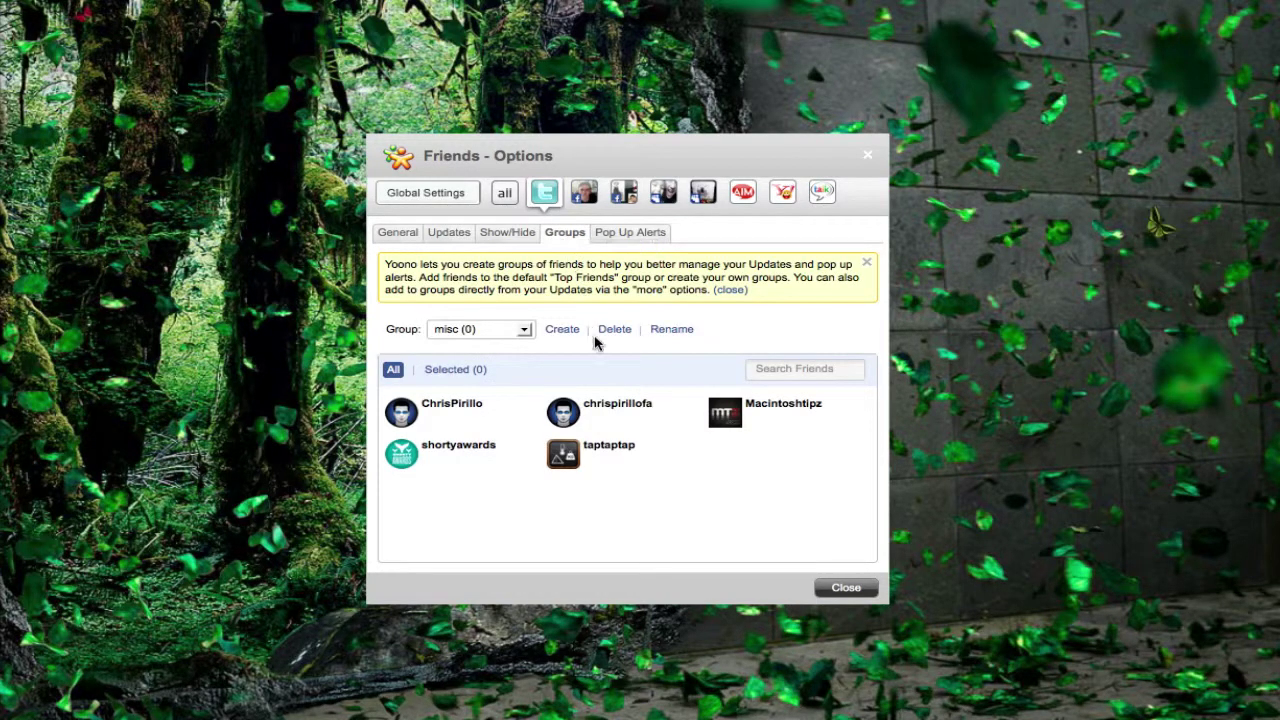
- Show the all-accounts Groups list and scroll through every friend
click(503, 195)
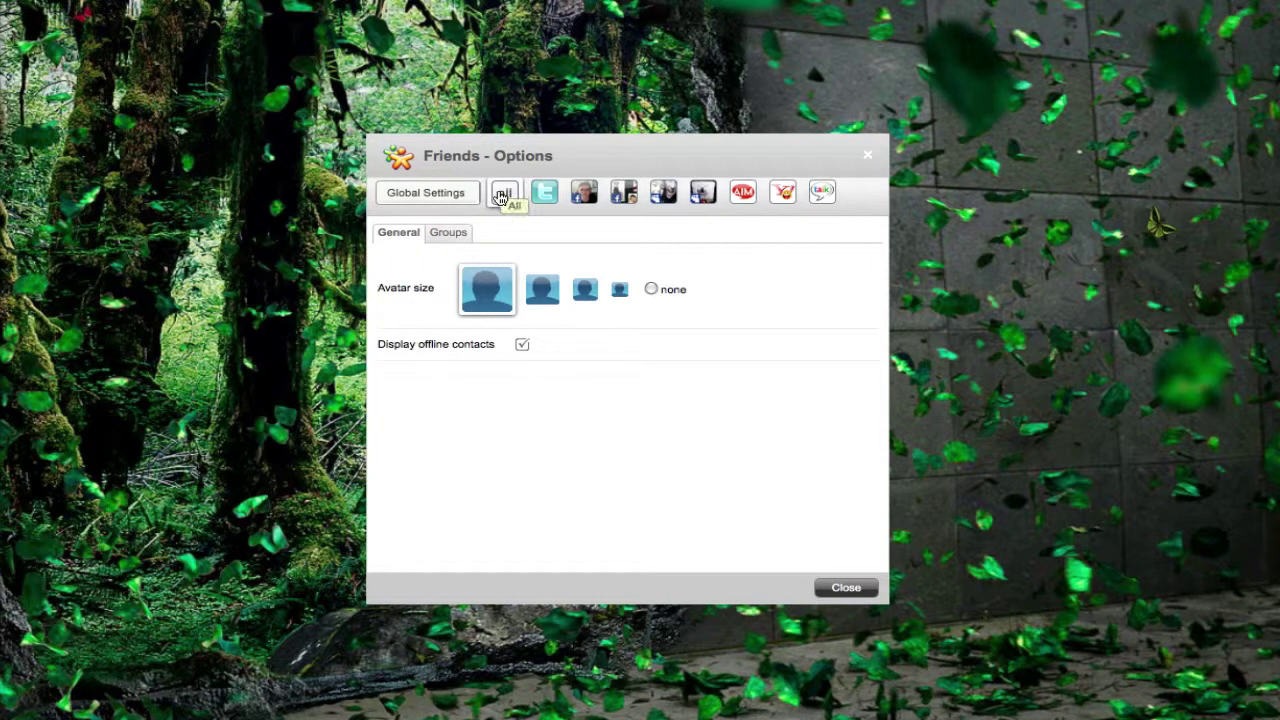
click(463, 243)
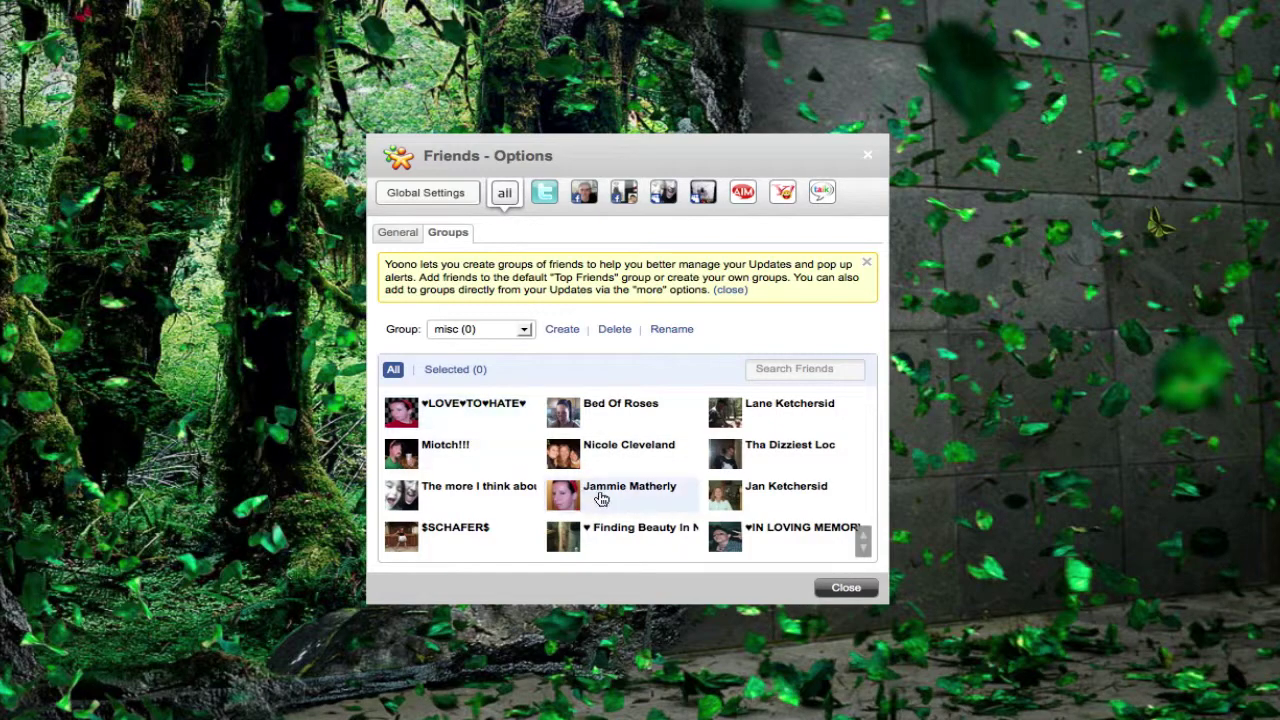
scroll(603, 498, down, 3)
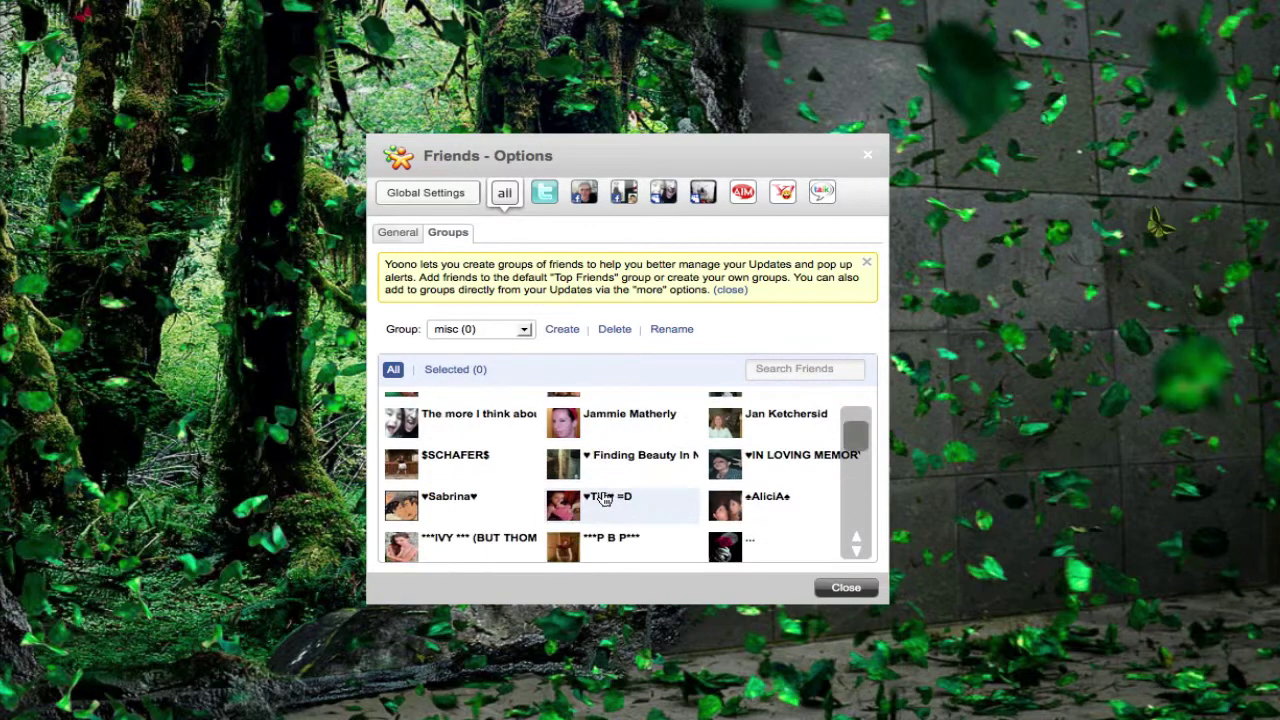
scroll(603, 498, down, 7)
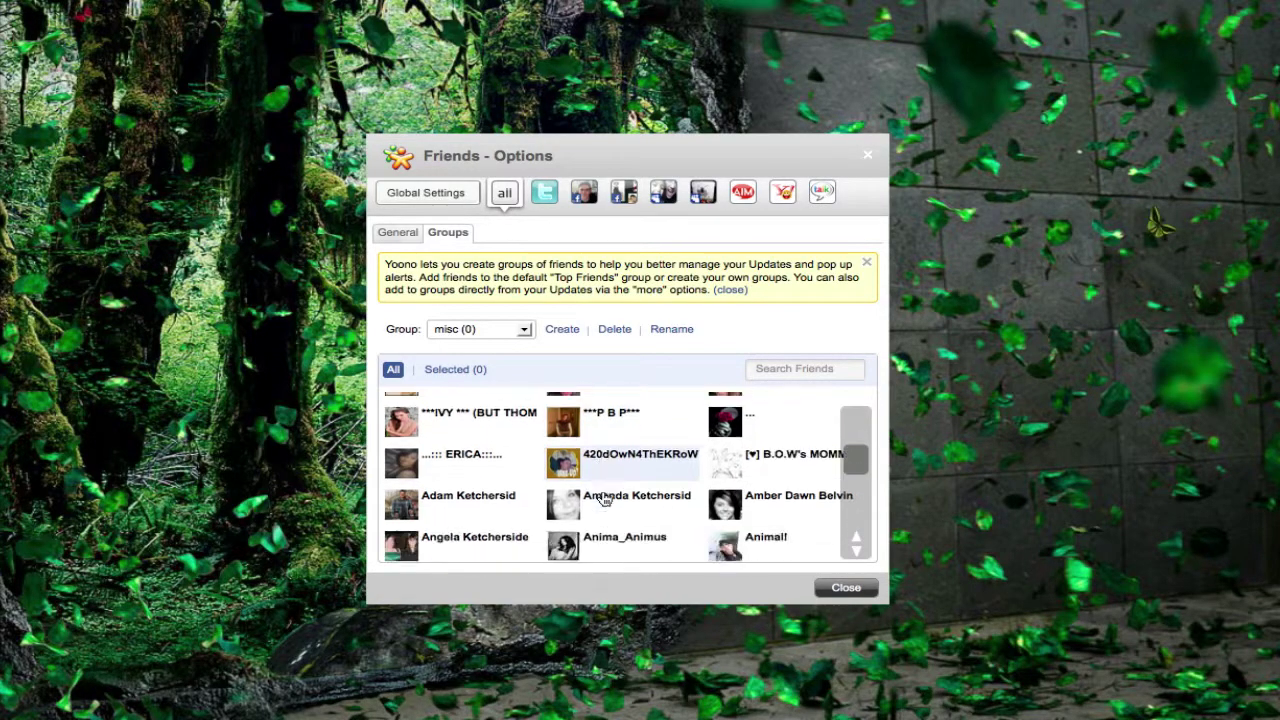
scroll(603, 498, down, 10)
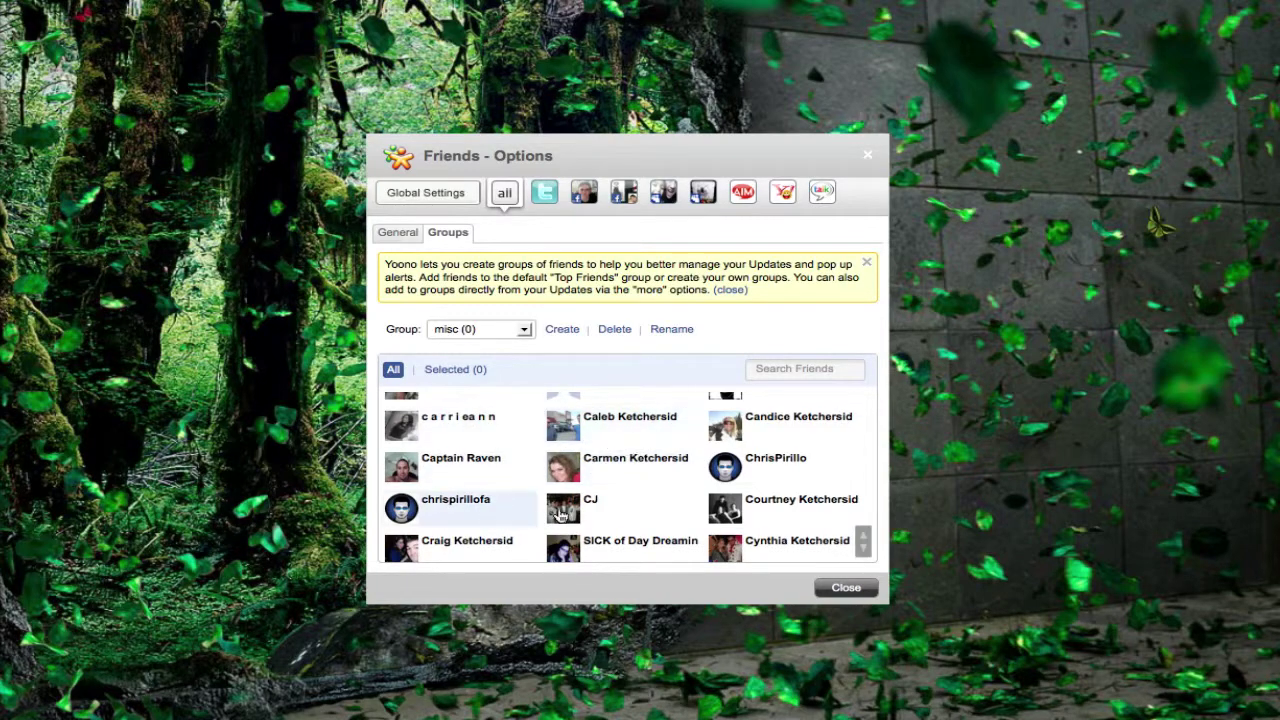
- Select four friends and start a new group, entering a name beginning with 'g'
click(466, 477)
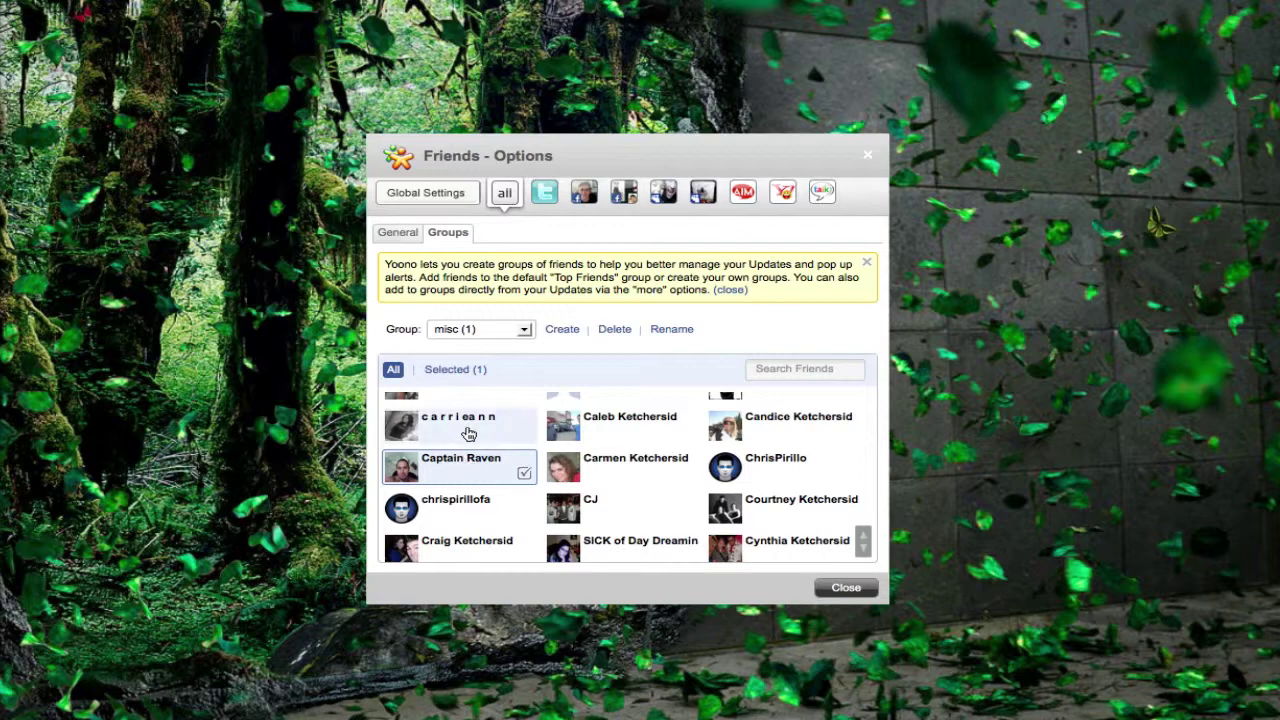
click(462, 430)
click(622, 430)
click(596, 462)
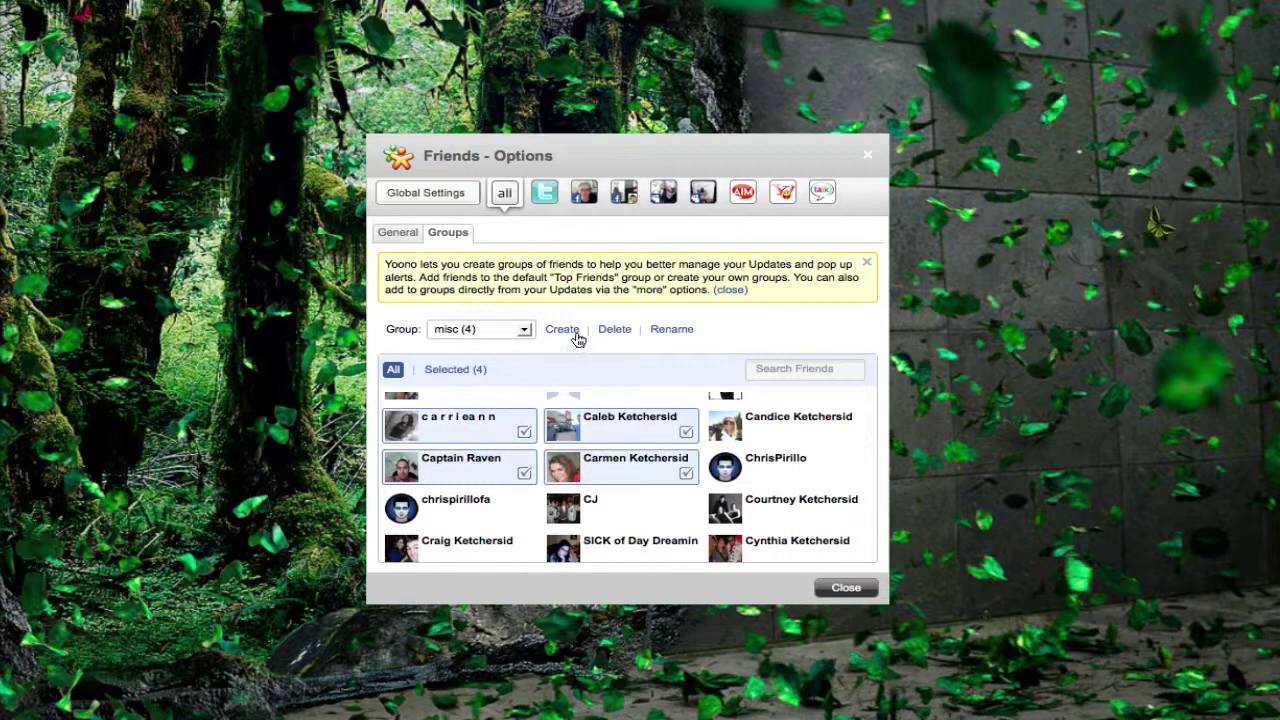
click(573, 330)
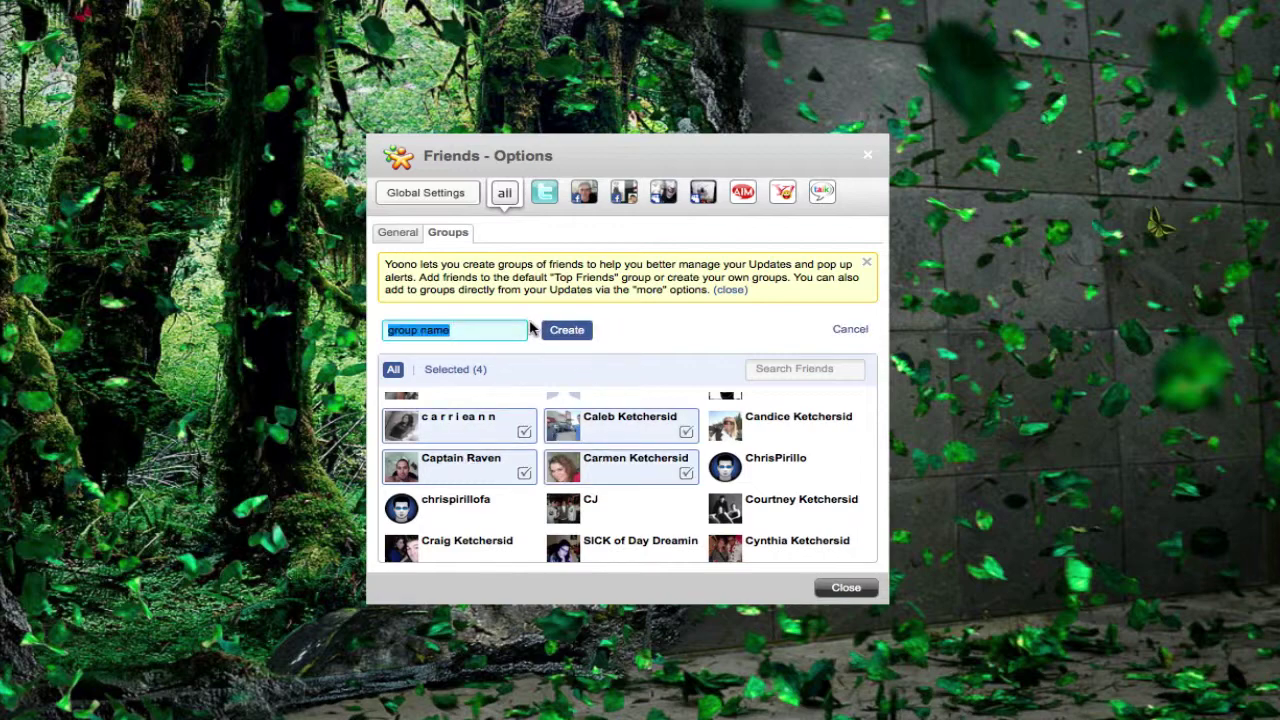
text(g.yoono.com/category/how-to/)
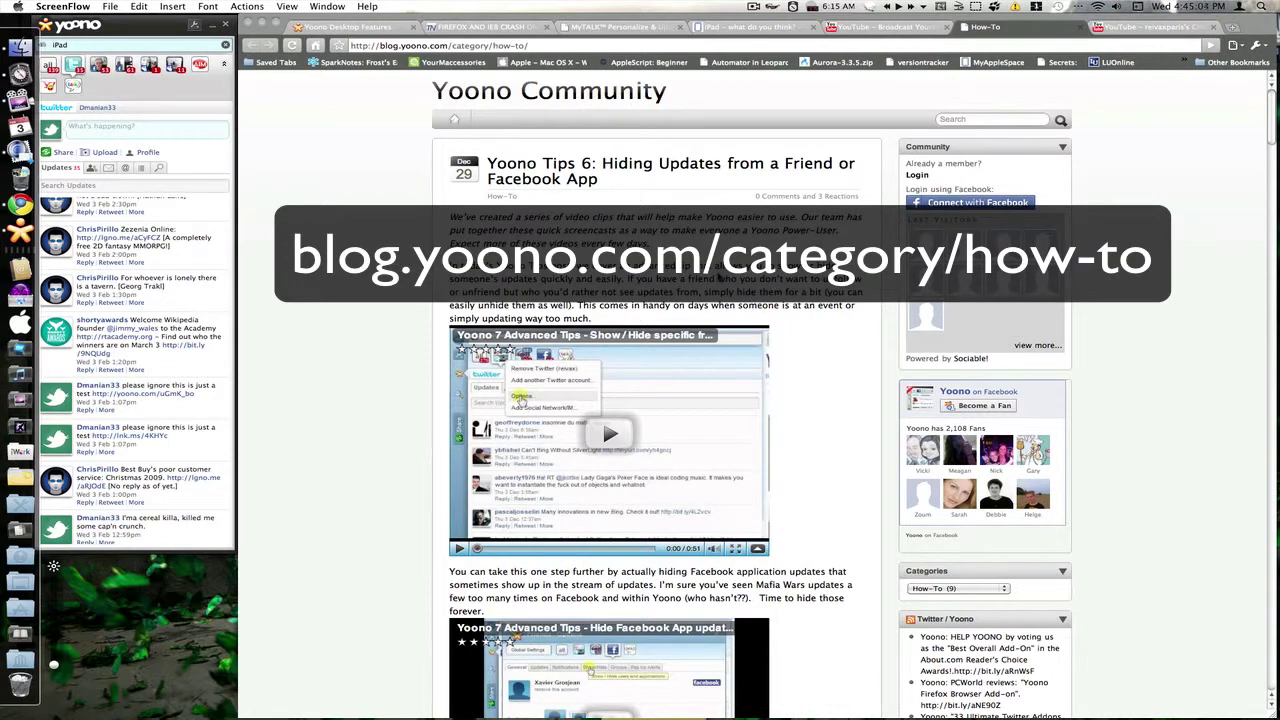
- Switch to the YouTube channel tab listing the Yoono 7 Basics and Advanced Tips videos
click(1150, 27)
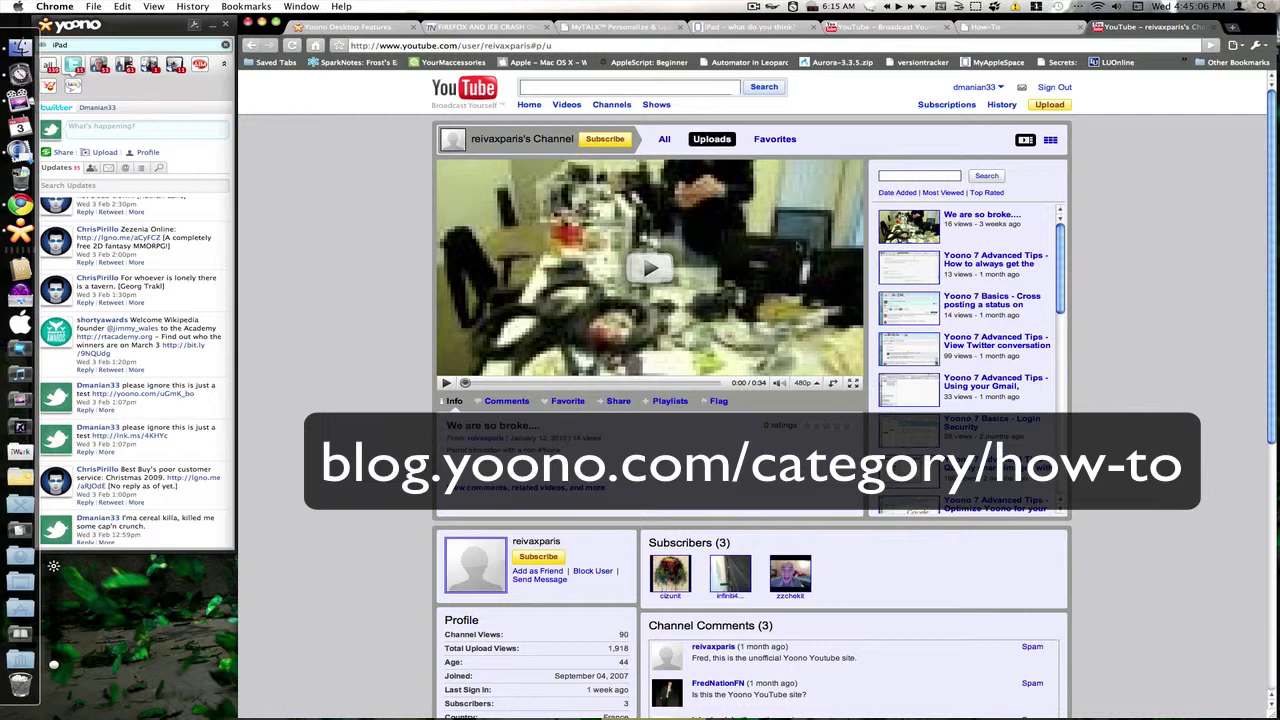